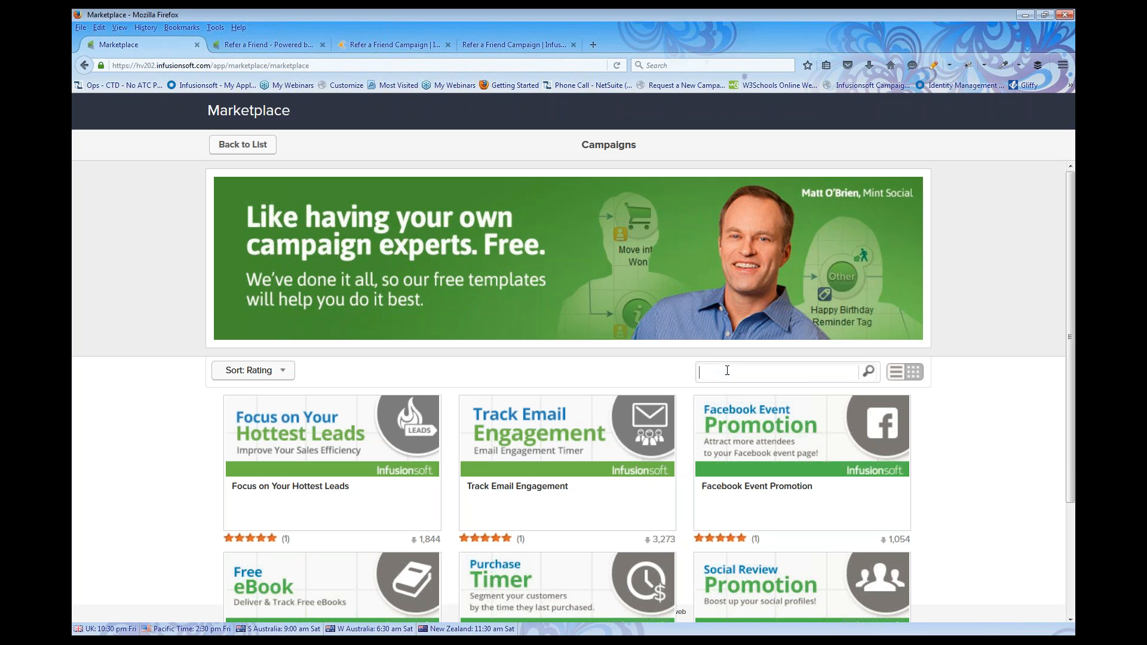
Search the Marketplace for 'refer' and install the free Refer a Friend campaign template
{"action": "type", "text": "refer"}
{"action": "left_click", "coordinate": [869, 371]}
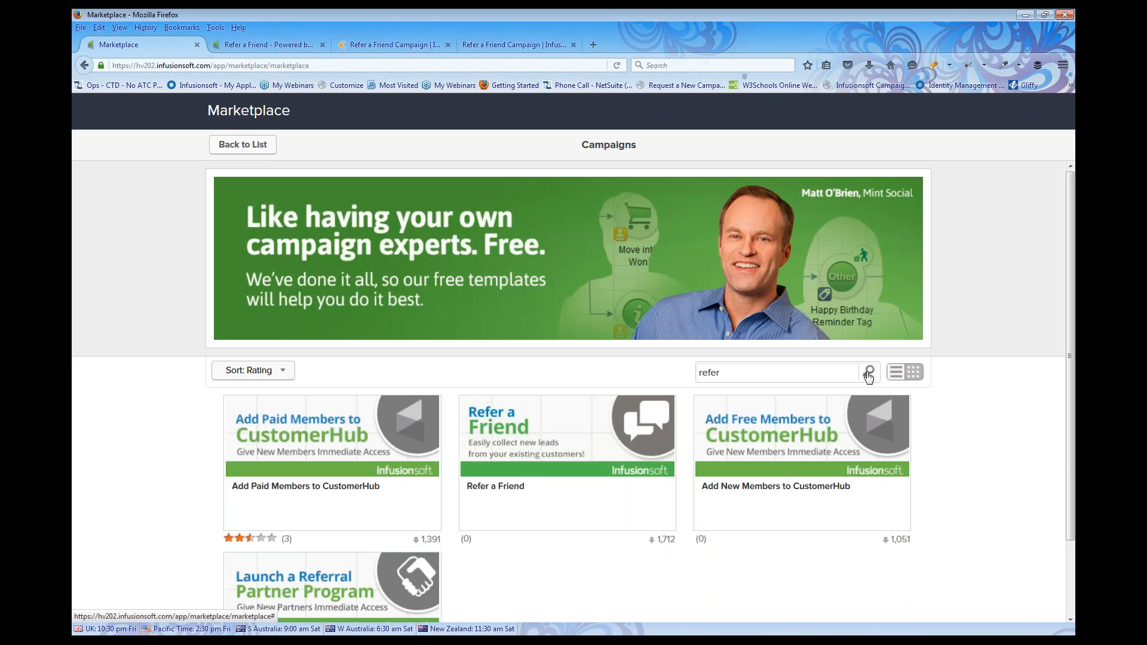
{"action": "mouse_move", "coordinate": [505, 425]}
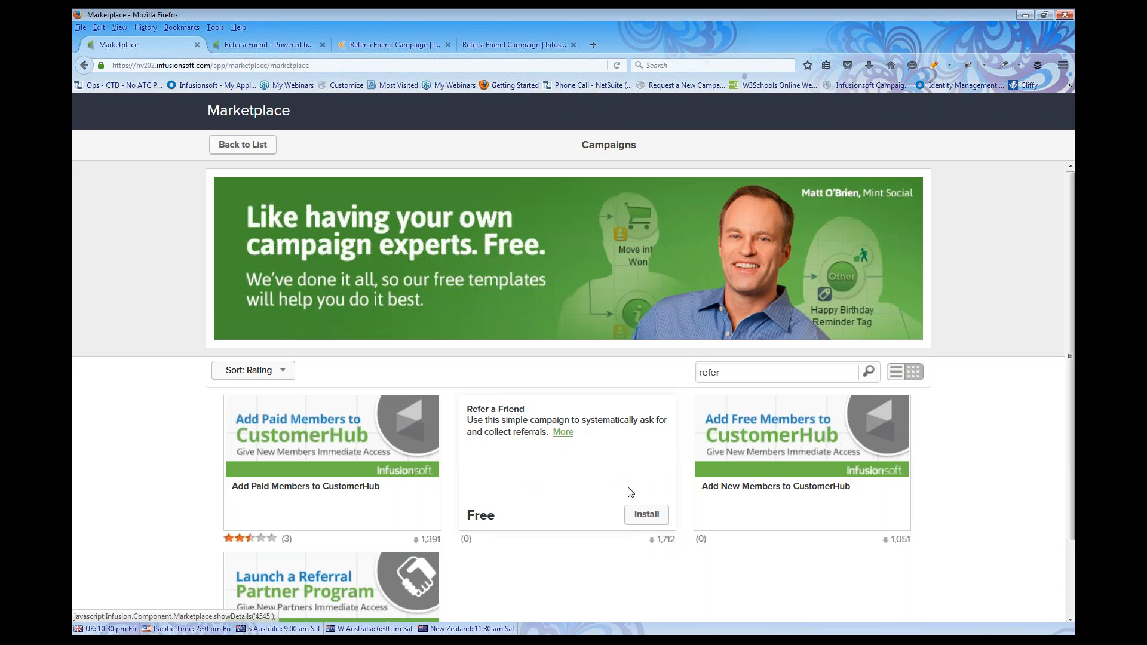
{"action": "left_click", "coordinate": [645, 516]}
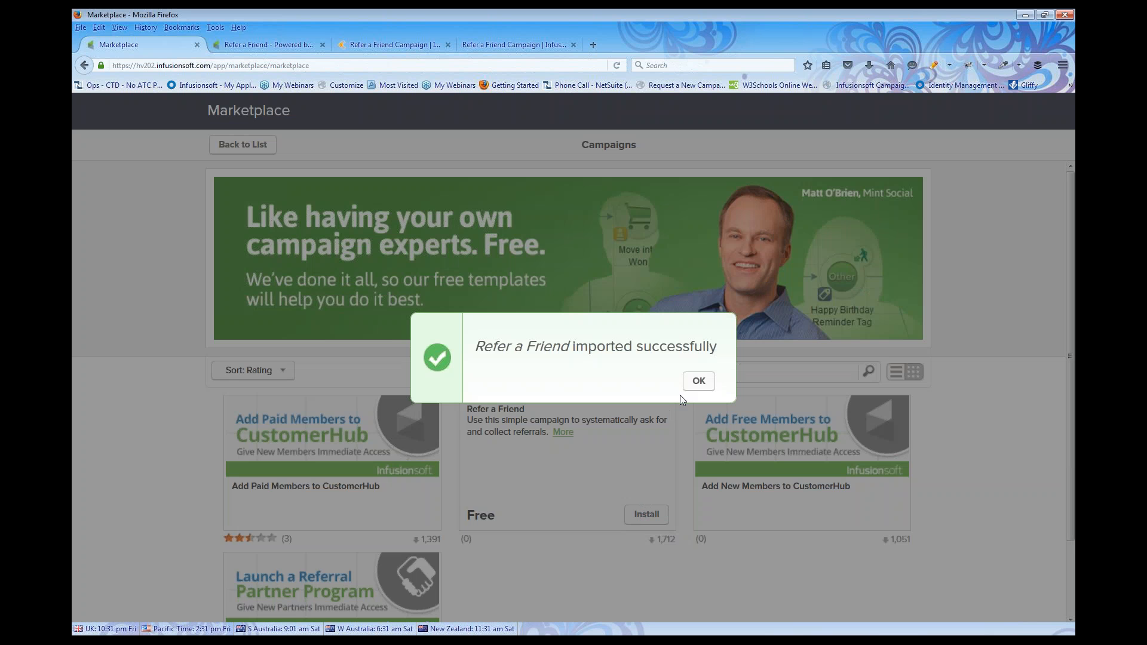
{"action": "left_click", "coordinate": [699, 385]}
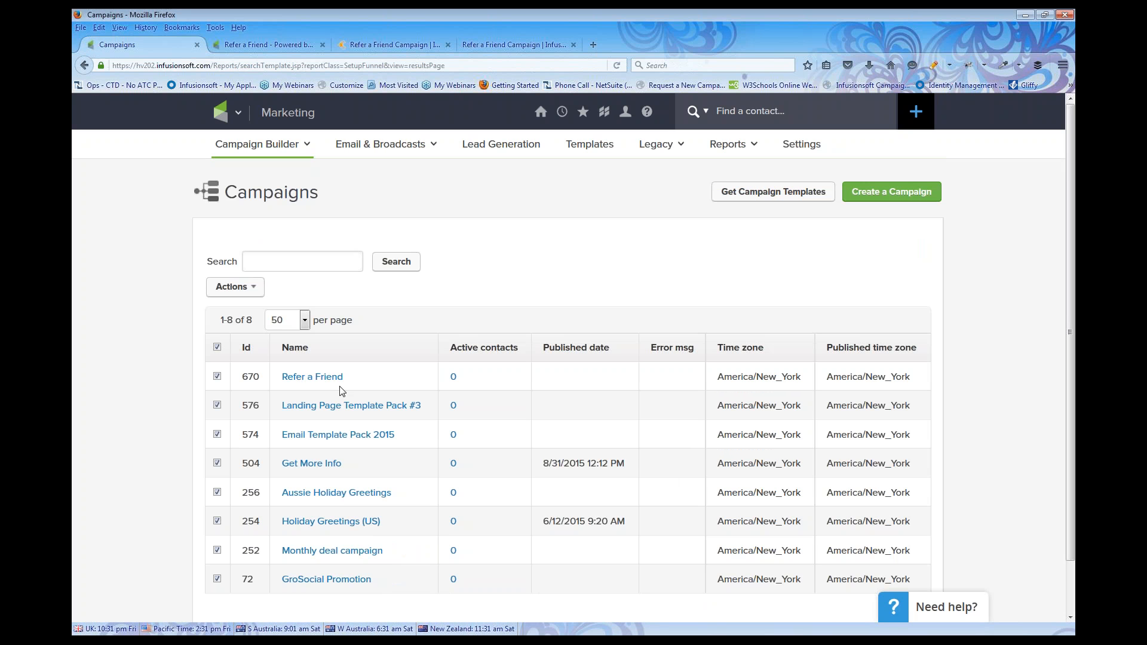
Open the Refer a Friend campaign and delete its overview, policy warning, video and launch-steps notes
{"action": "left_click", "coordinate": [305, 380]}
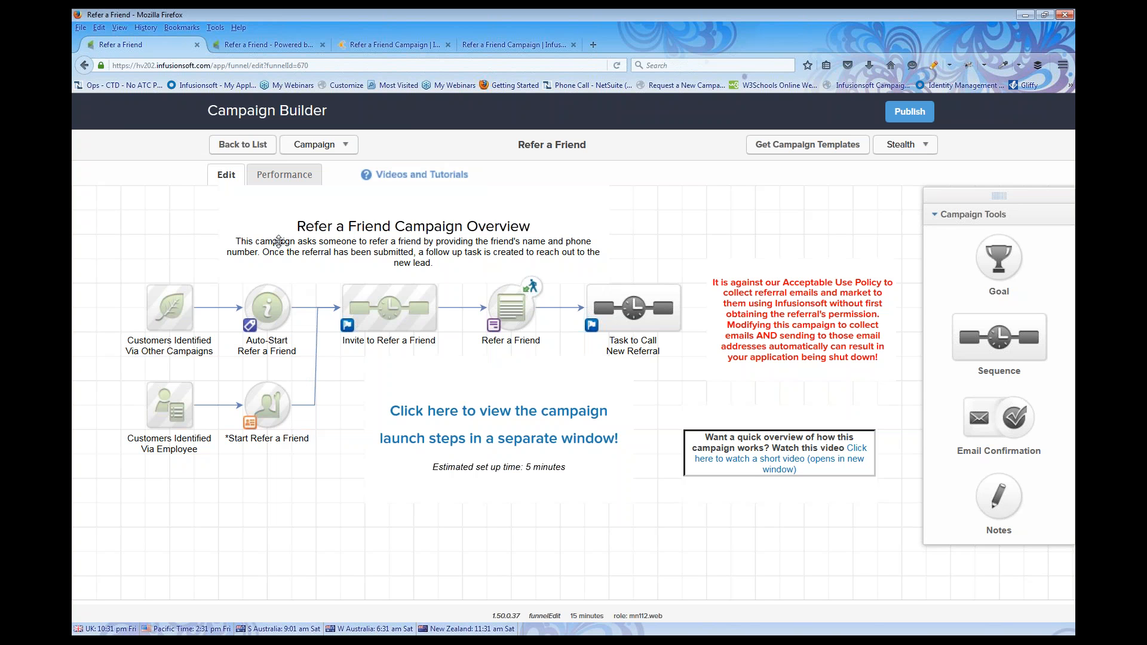
{"action": "left_click", "coordinate": [233, 200]}
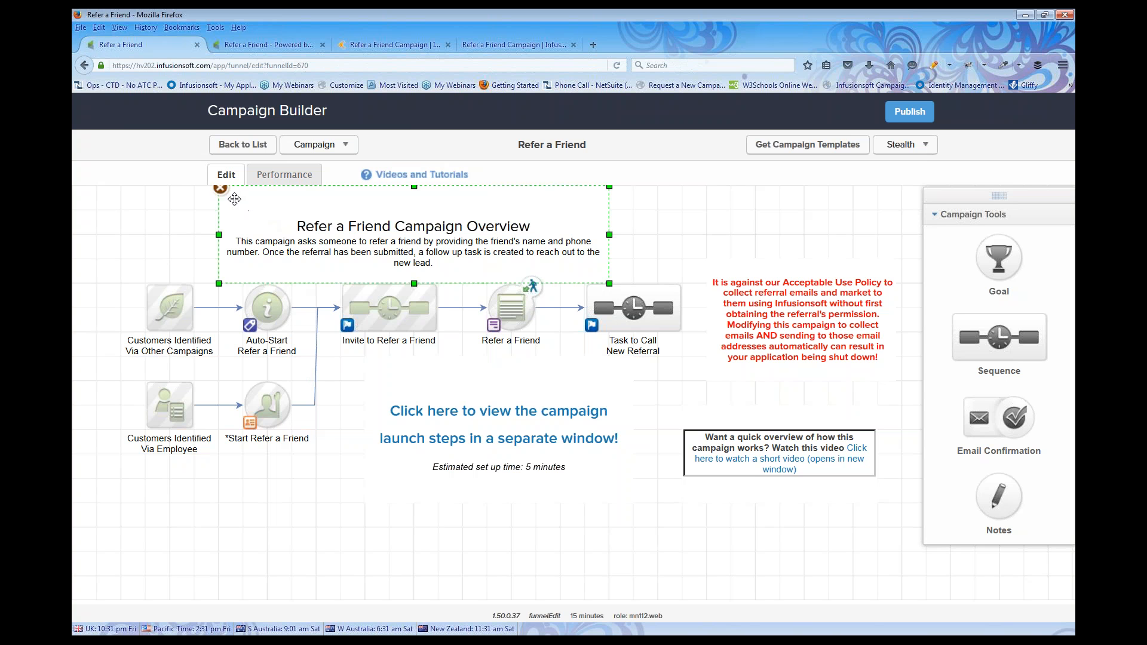
{"action": "left_click", "coordinate": [221, 191]}
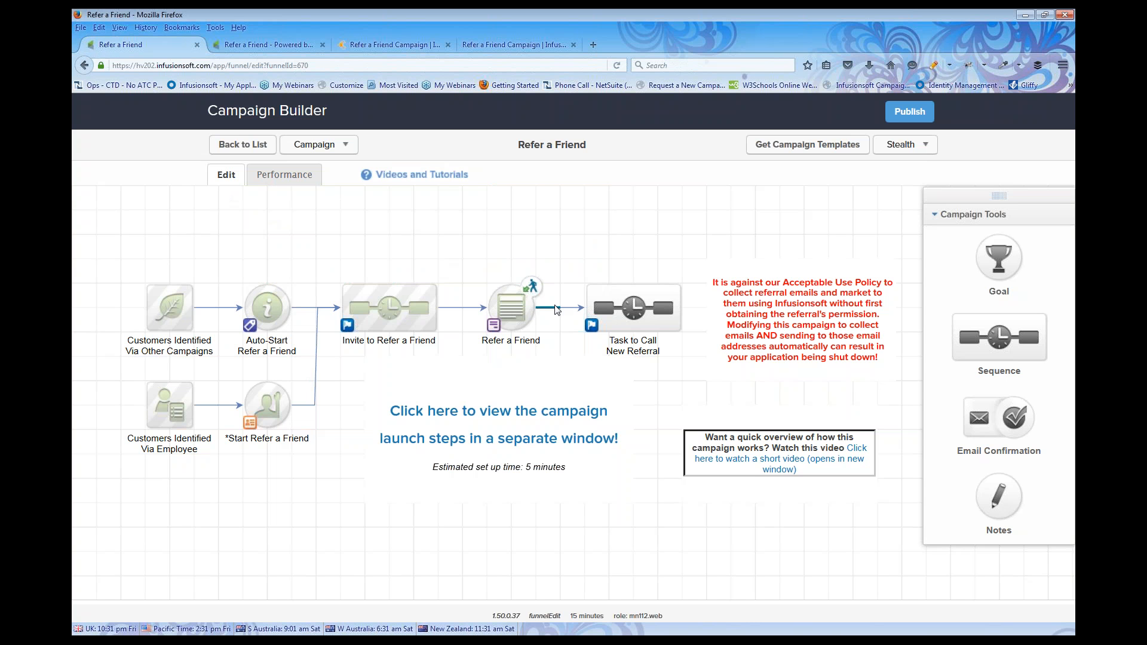
{"action": "left_click", "coordinate": [712, 310]}
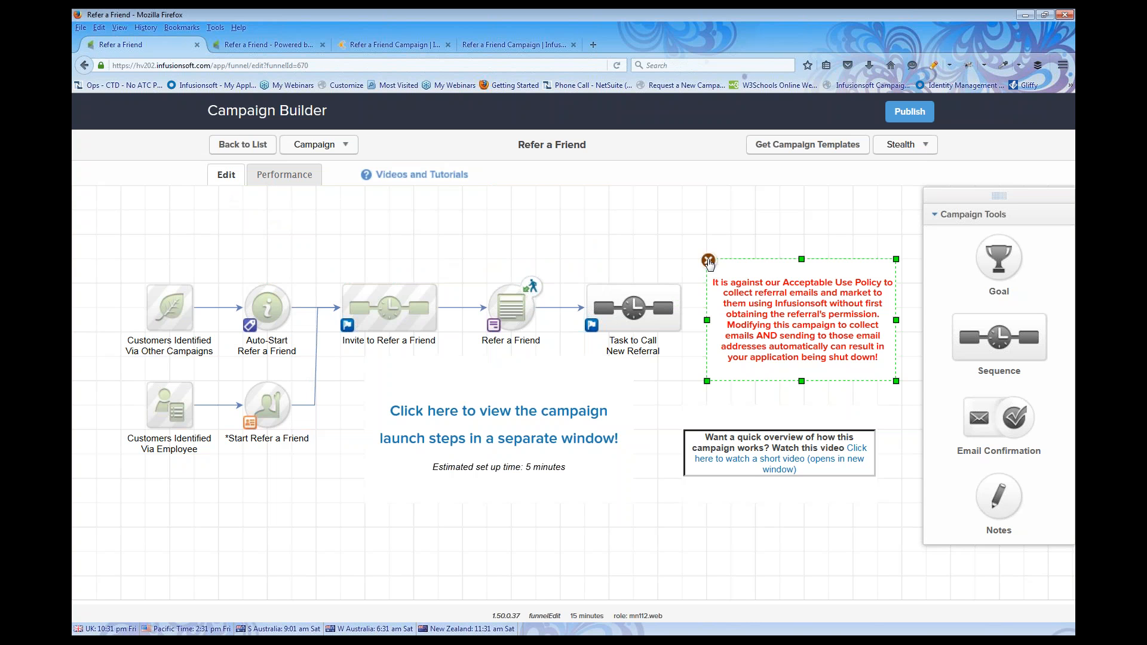
{"action": "left_click", "coordinate": [709, 261]}
{"action": "left_click", "coordinate": [687, 411]}
{"action": "left_click", "coordinate": [685, 406]}
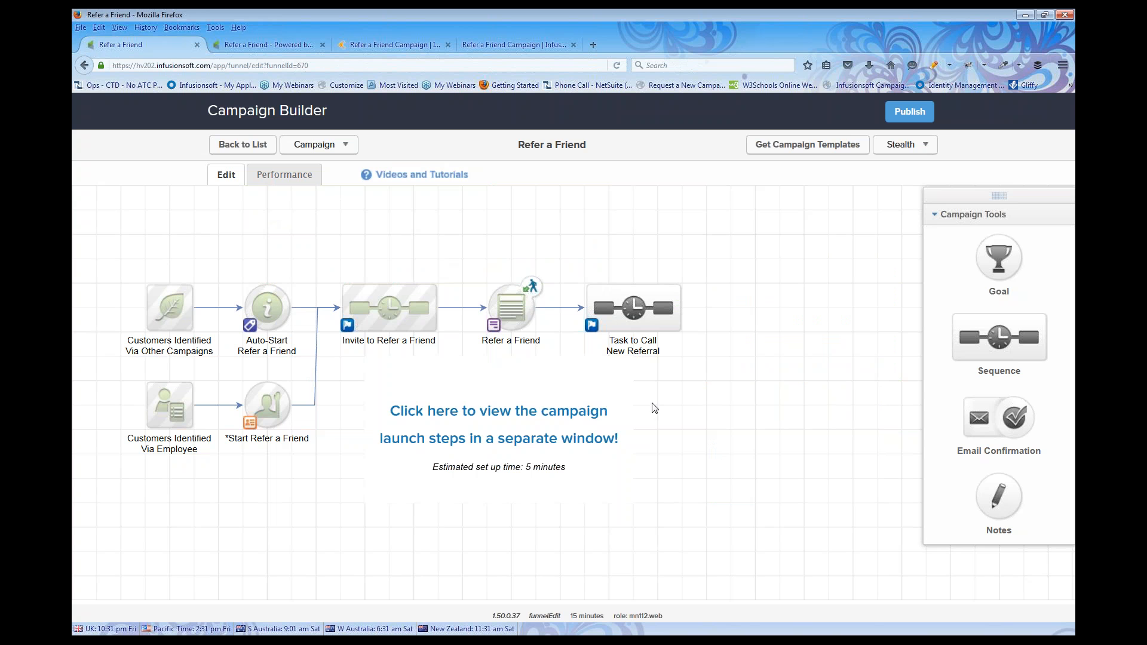
{"action": "left_click", "coordinate": [398, 377]}
{"action": "left_click", "coordinate": [367, 358]}
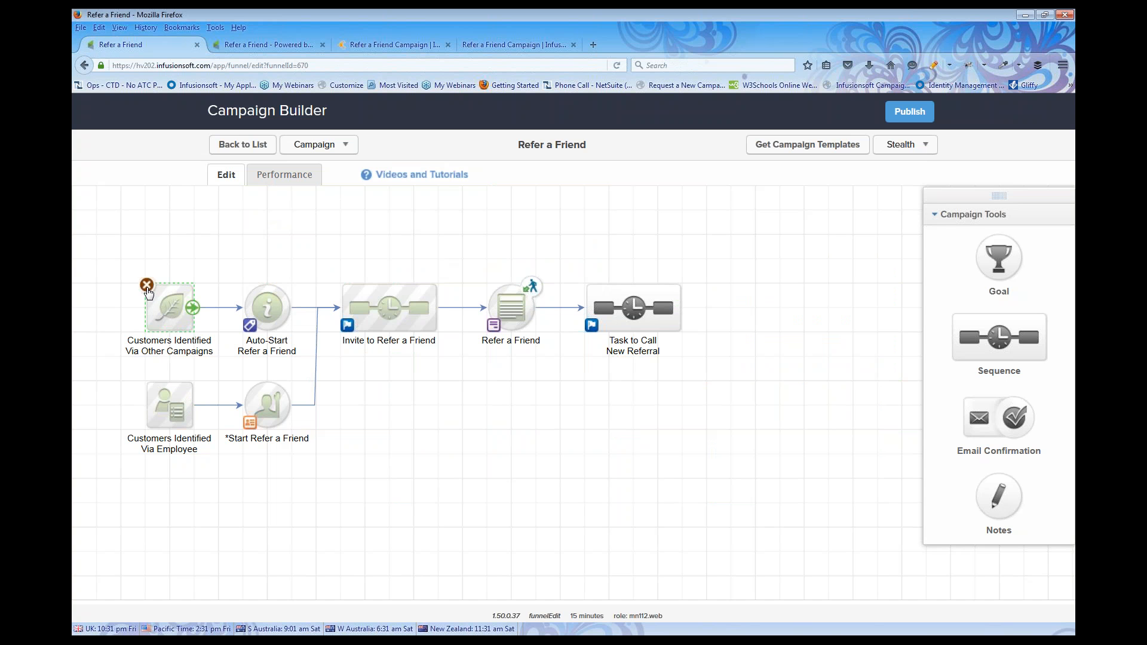
Delete the Via Other Campaigns, Via Employee and *Start Refer a Friend elements from the canvas
{"action": "left_click", "coordinate": [147, 286]}
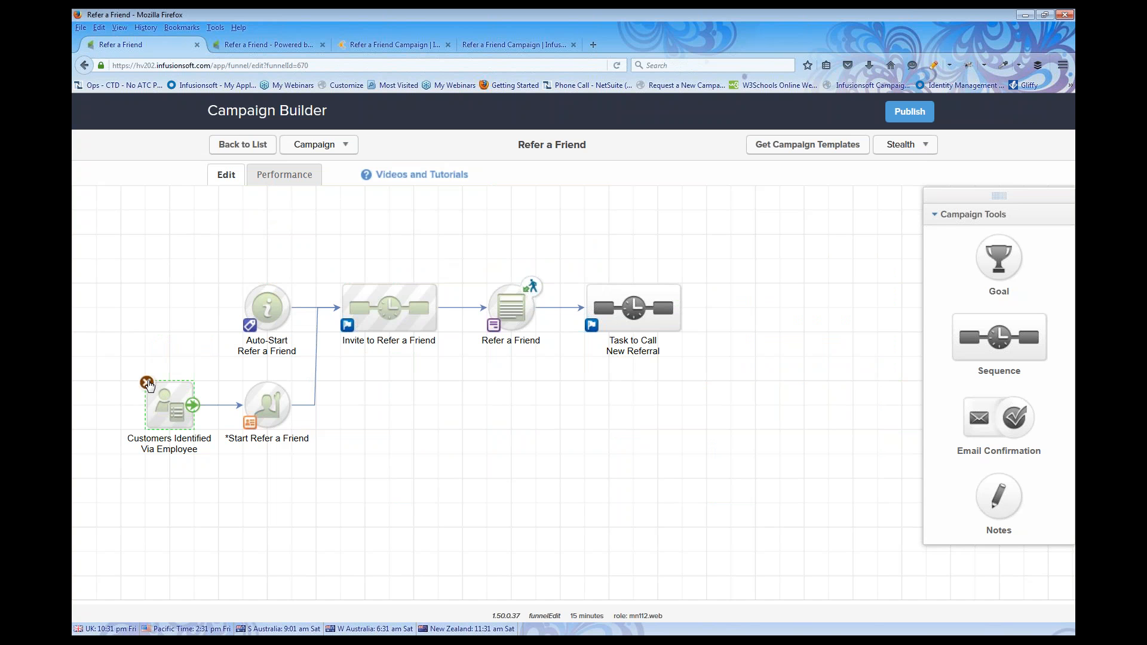
{"action": "left_click", "coordinate": [147, 382]}
{"action": "left_click_drag", "start_coordinate": [217, 385], "coordinate": [321, 461]}
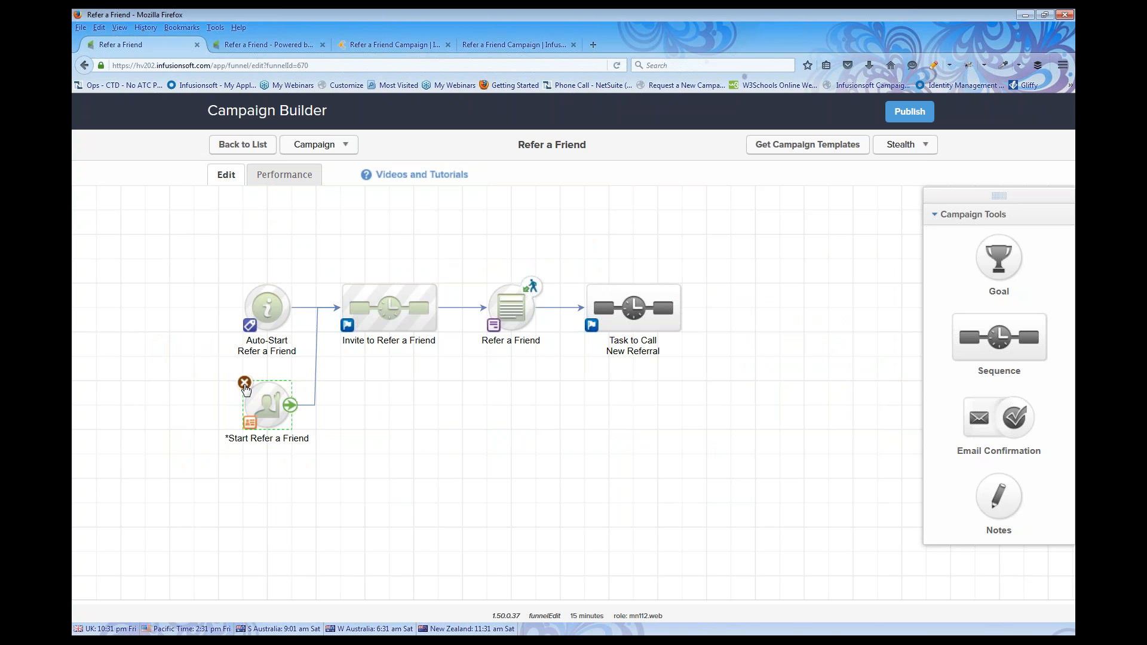
{"action": "left_click", "coordinate": [245, 385]}
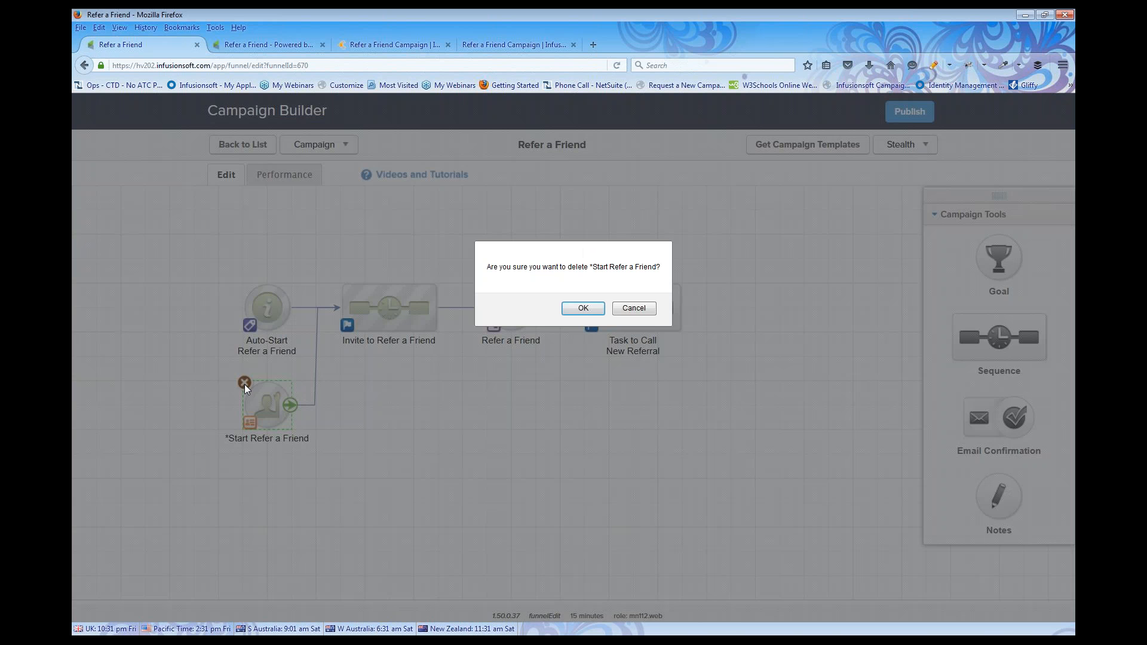
{"action": "left_click", "coordinate": [600, 308]}
{"action": "left_click_drag", "start_coordinate": [228, 250], "coordinate": [722, 395]}
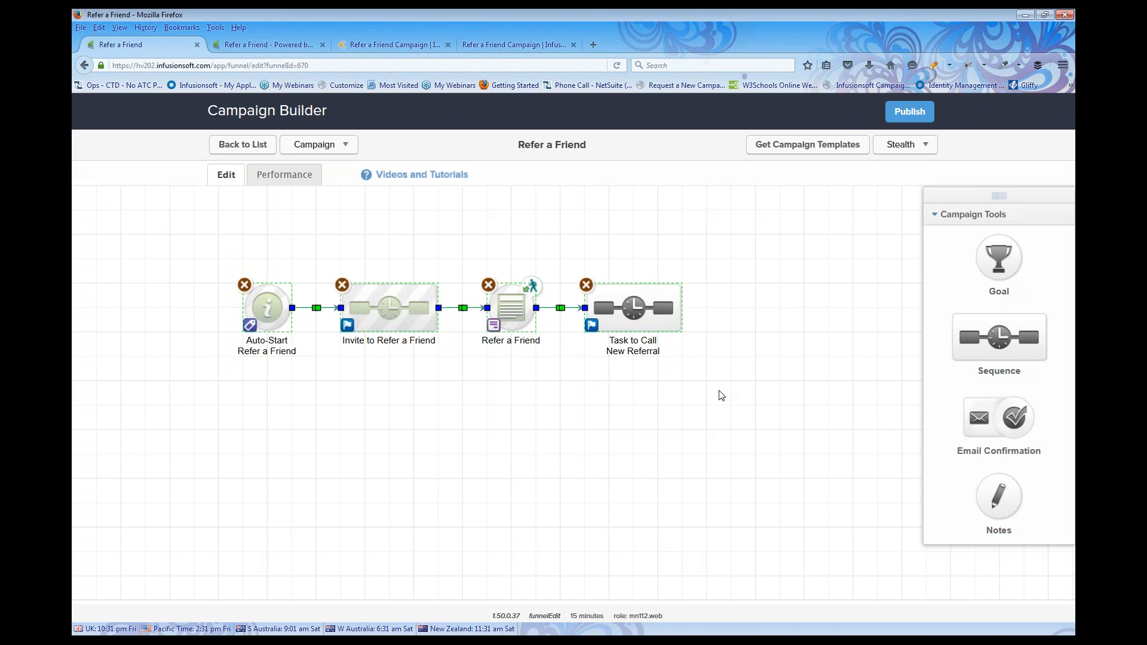
{"action": "left_click", "coordinate": [658, 466]}
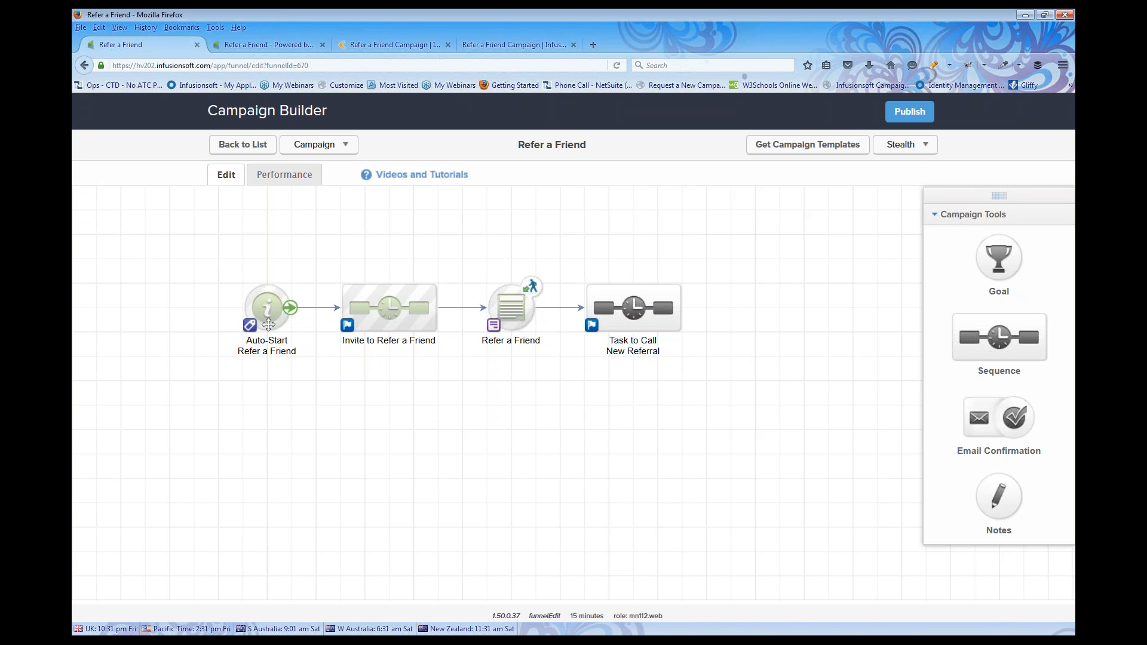
Save the Auto-Start goal's tag trigger and open the Invite to Refer a Friend sequence
{"action": "double_click", "coordinate": [267, 309]}
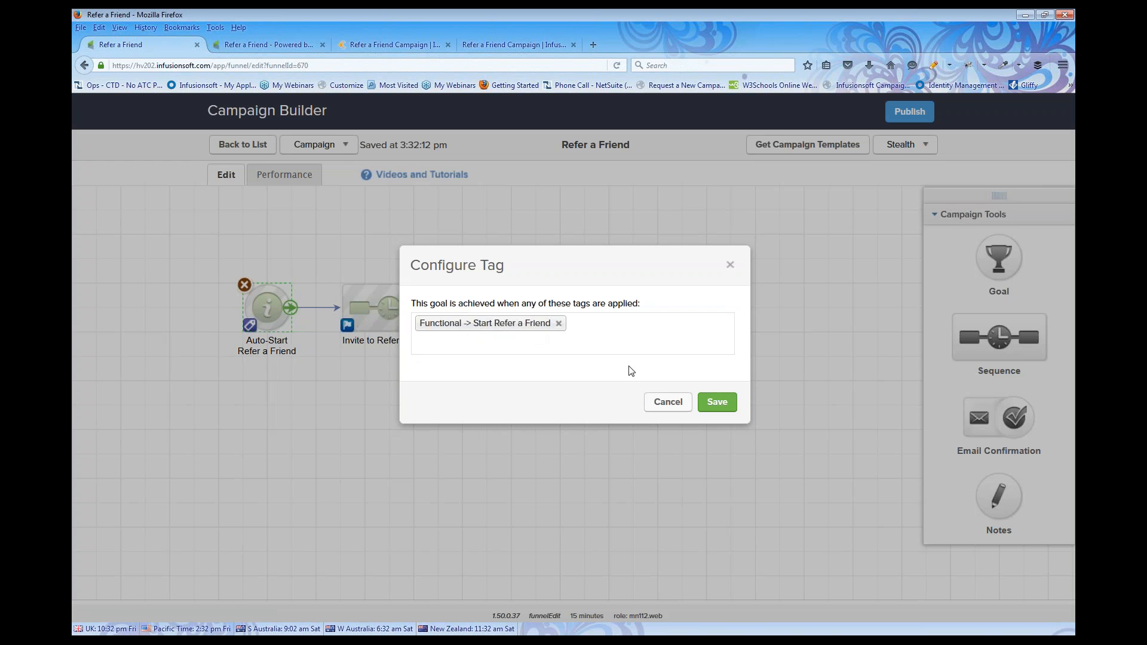
{"action": "left_click", "coordinate": [722, 404]}
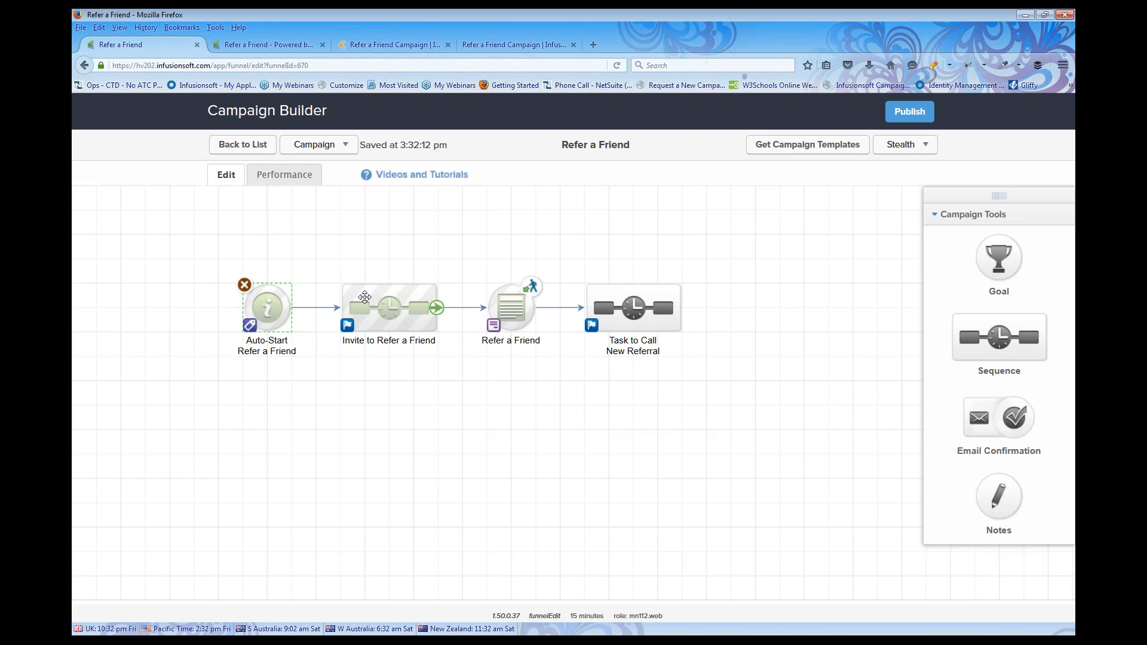
{"action": "double_click", "coordinate": [394, 310]}
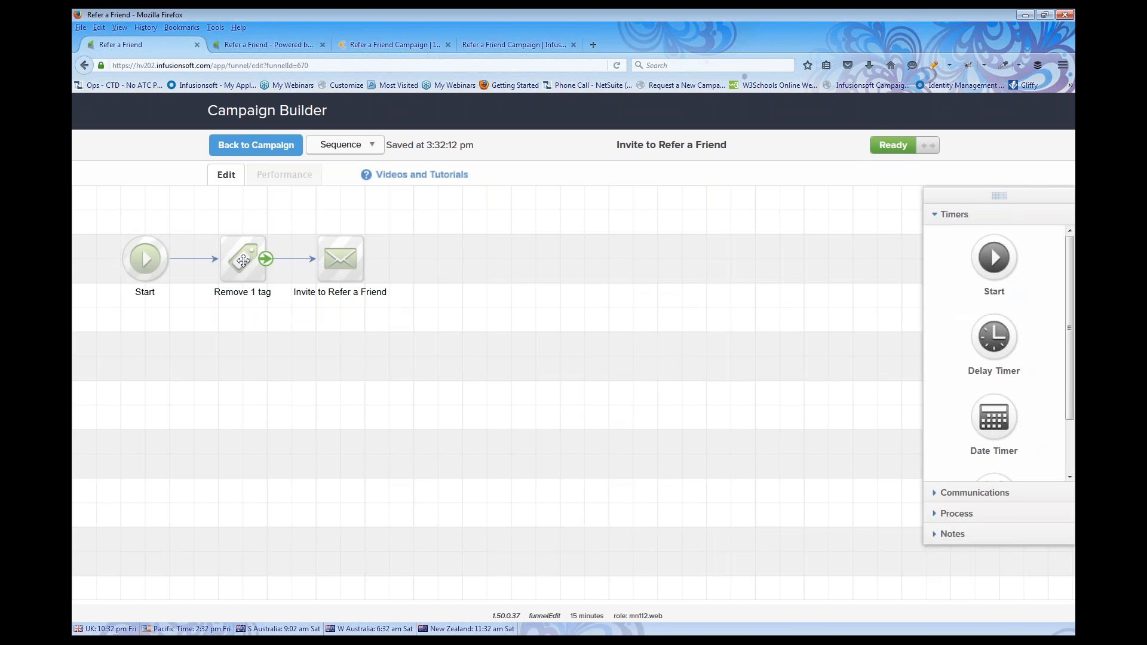
Save the Remove 1 tag step with Functional -> Start Refer a Friend, then select the invite email
{"action": "double_click", "coordinate": [243, 260]}
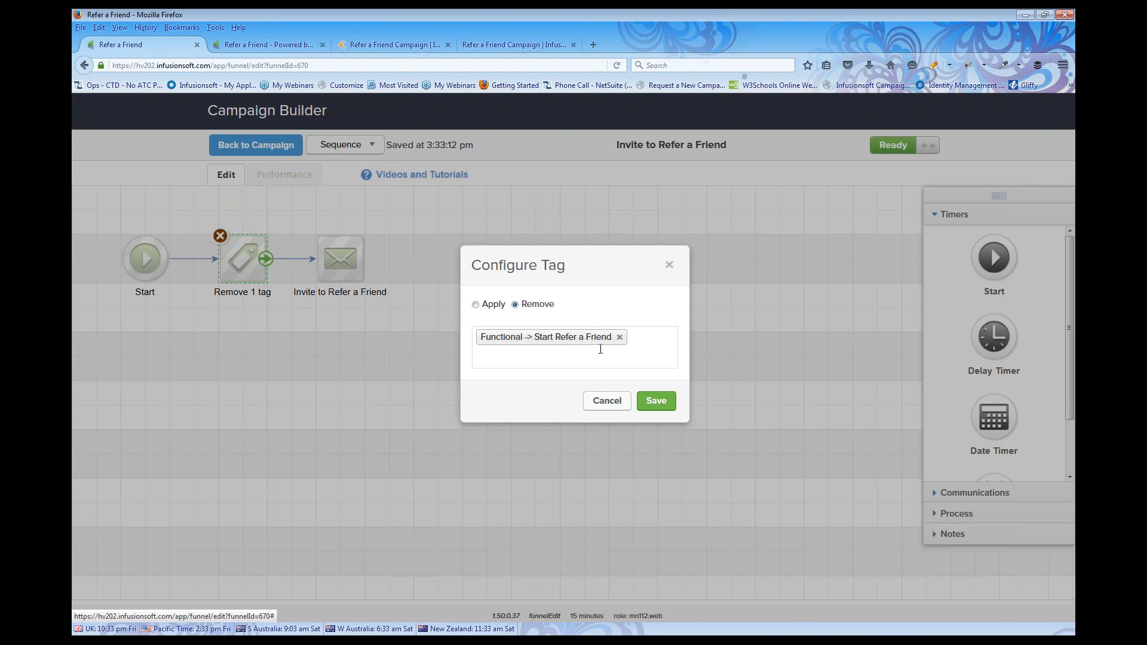
{"action": "left_click", "coordinate": [648, 401]}
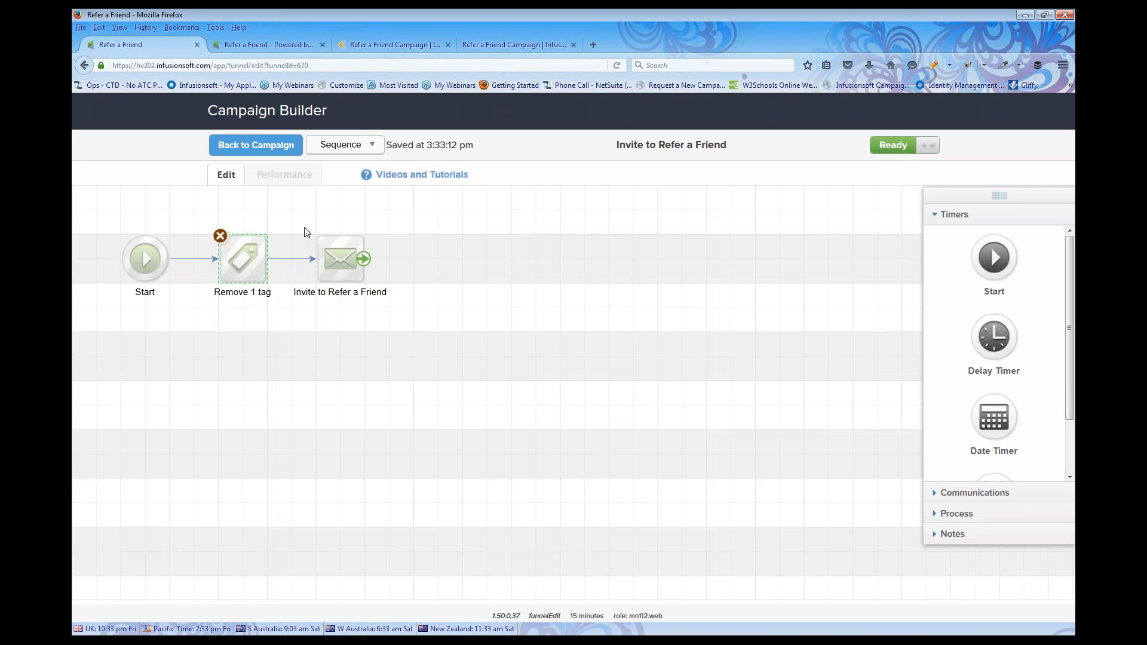
{"action": "left_click_drag", "start_coordinate": [304, 226], "coordinate": [394, 309]}
Change the invite email's subject to 'Do you have a friend we can help?'
{"action": "double_click", "coordinate": [342, 263]}
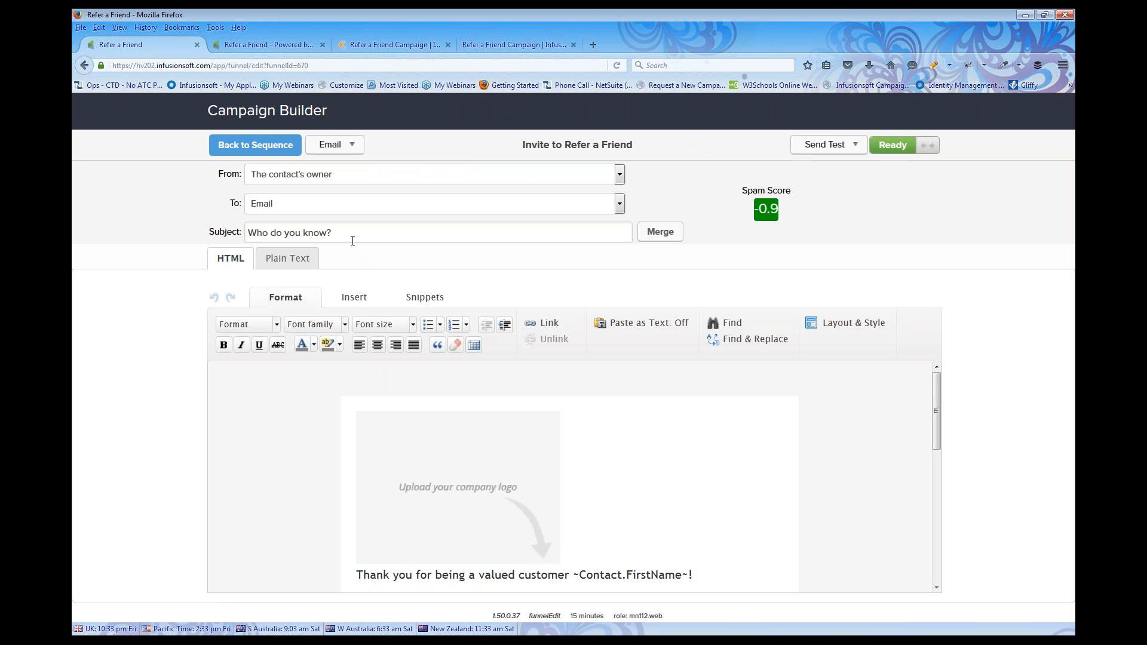
{"action": "left_click_drag", "start_coordinate": [353, 238], "coordinate": [239, 235]}
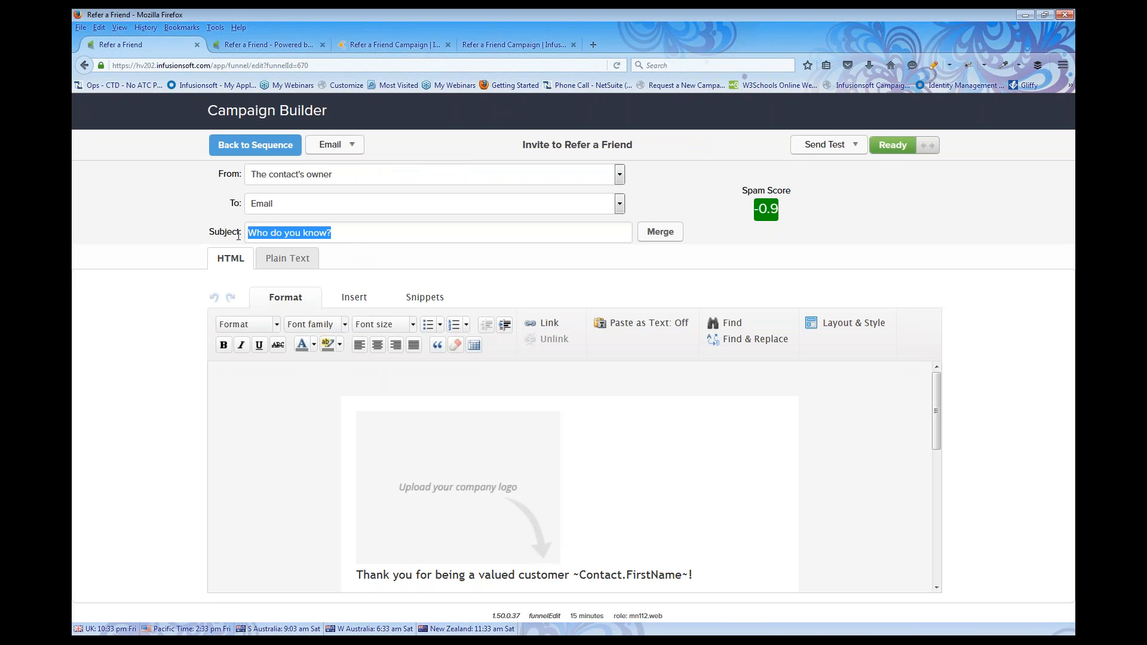
{"action": "type", "text": "Do you have a"}
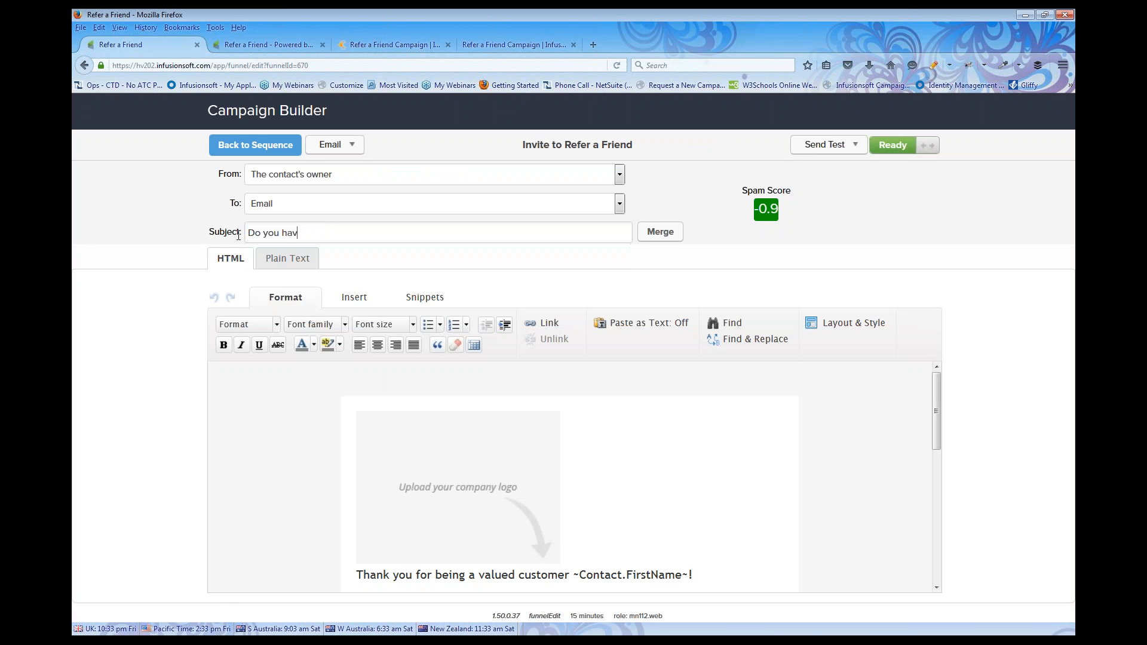
{"action": "type", "text": " frei"}
{"action": "key", "text": "BackSpace"}
{"action": "type", "text": "iend we can help?"}
Replace the email's top image with imilogo.png and center it above the body text
{"action": "double_click", "coordinate": [451, 445]}
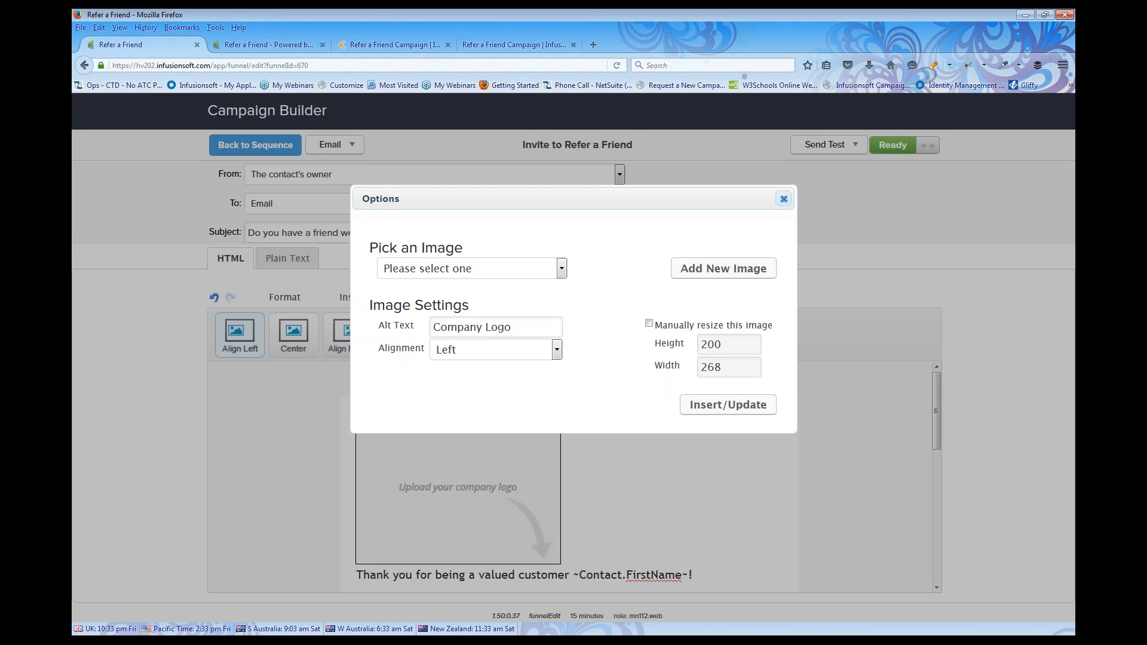
{"action": "left_click", "coordinate": [561, 268]}
{"action": "scroll", "coordinate": [468, 396], "scroll_direction": "down", "scroll_amount": 5}
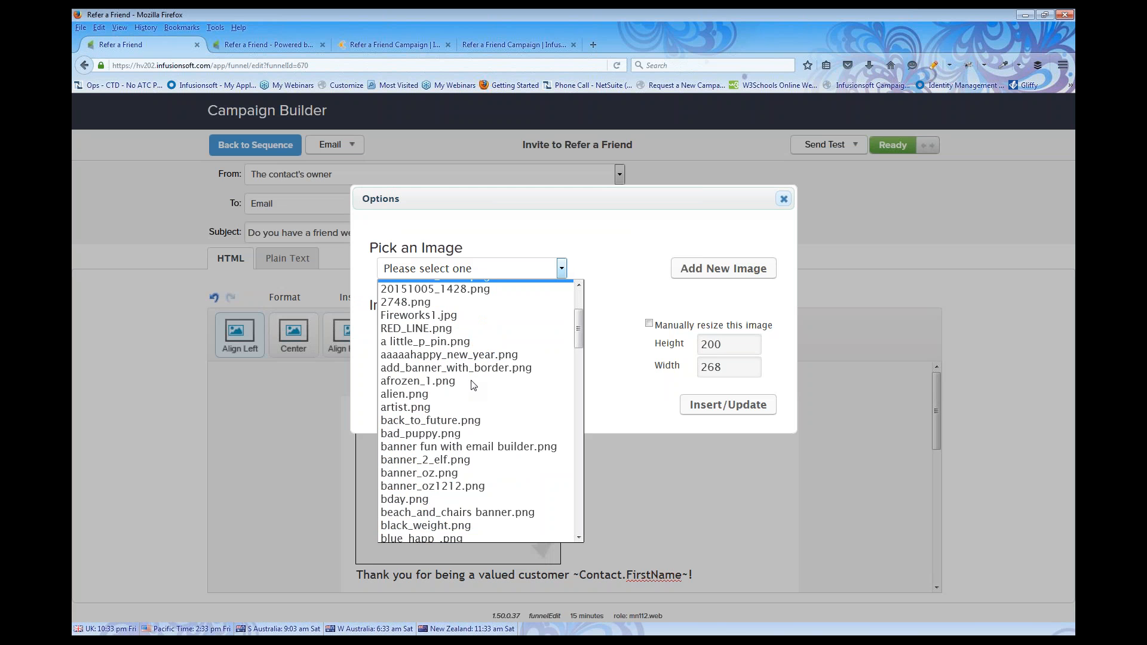
{"action": "scroll", "coordinate": [468, 395], "scroll_direction": "down", "scroll_amount": 15}
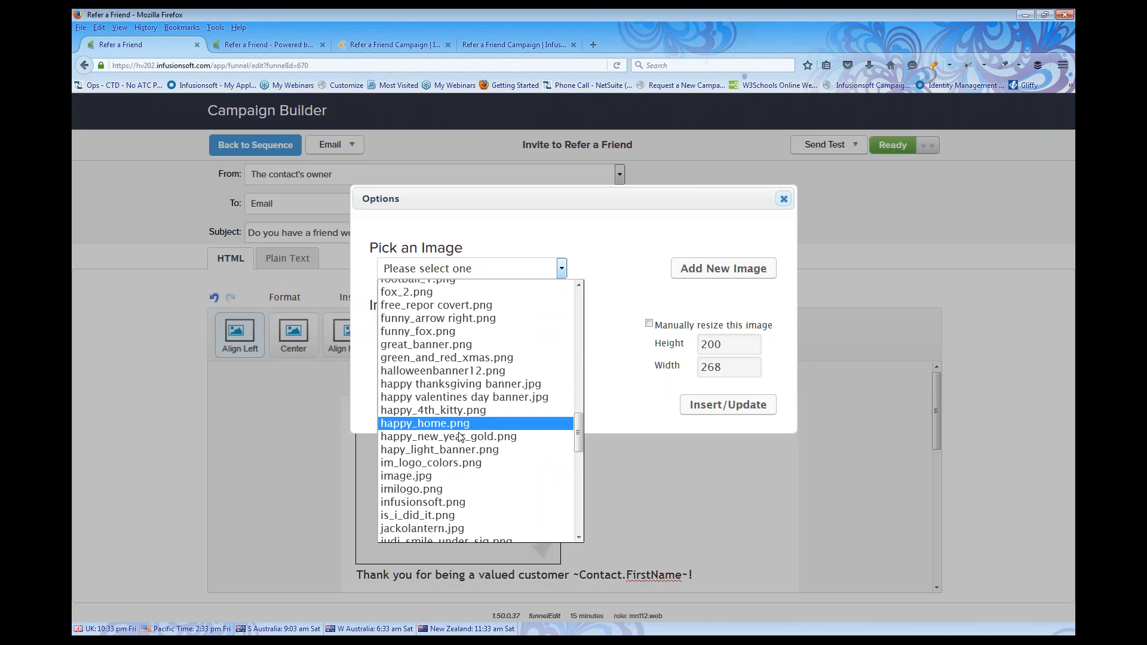
{"action": "left_click", "coordinate": [447, 489]}
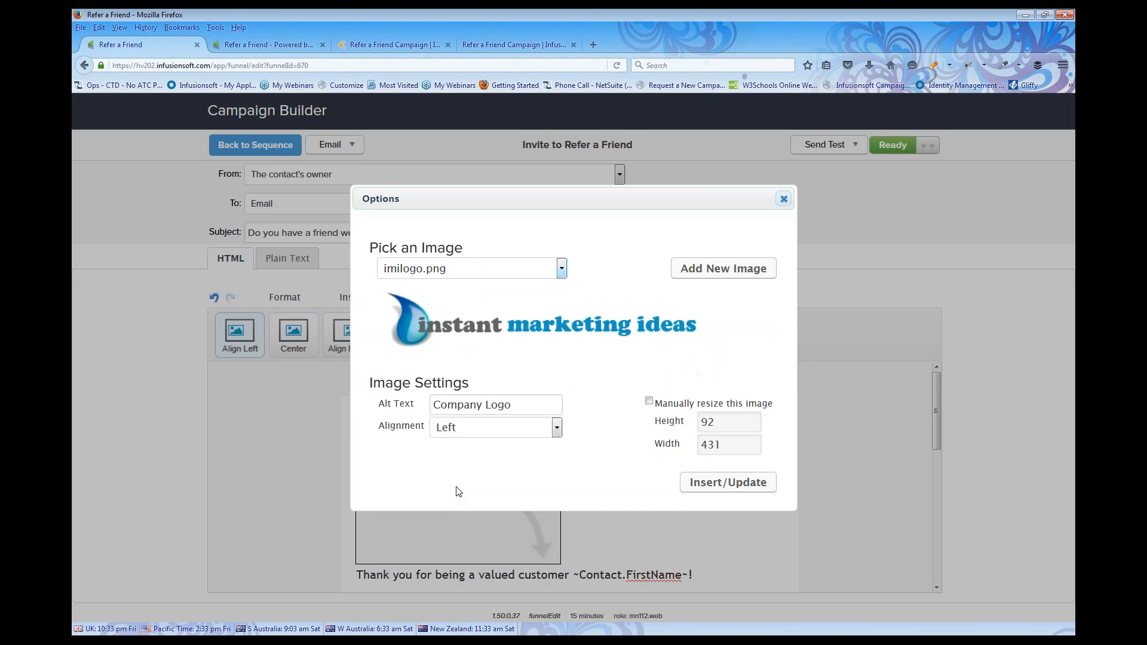
{"action": "left_click", "coordinate": [710, 485]}
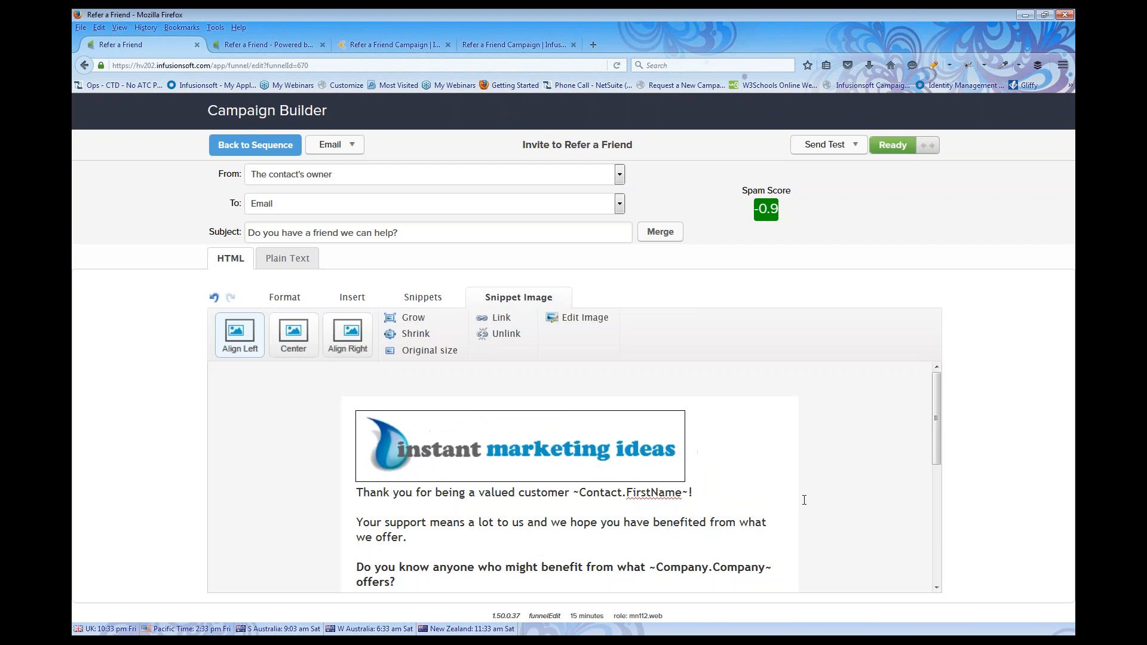
{"action": "scroll", "coordinate": [761, 498], "scroll_direction": "down", "scroll_amount": 3}
{"action": "scroll", "coordinate": [540, 452], "scroll_direction": "up", "scroll_amount": 3}
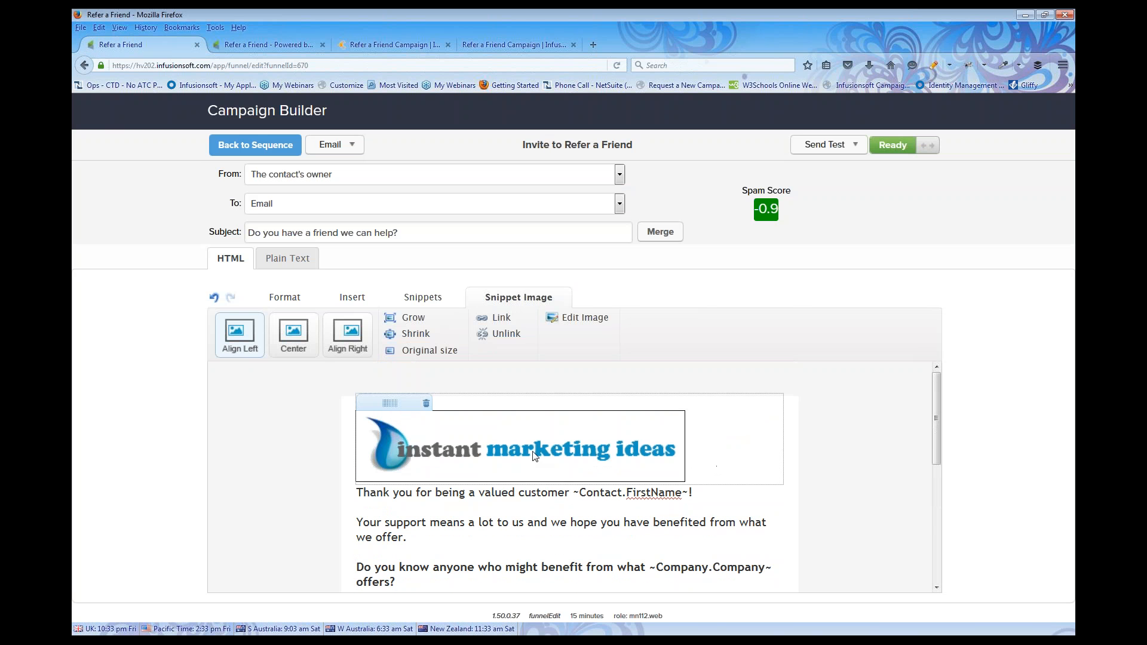
{"action": "left_click", "coordinate": [296, 339]}
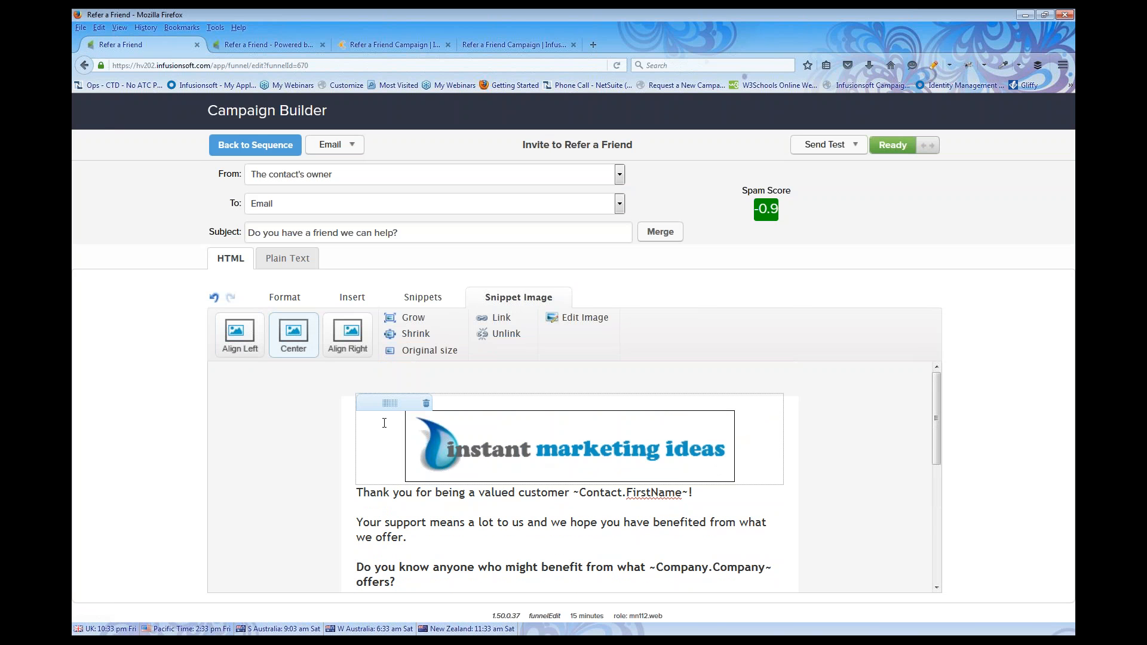
{"action": "left_click", "coordinate": [759, 519]}
{"action": "scroll", "coordinate": [859, 535], "scroll_direction": "down", "scroll_amount": 1}
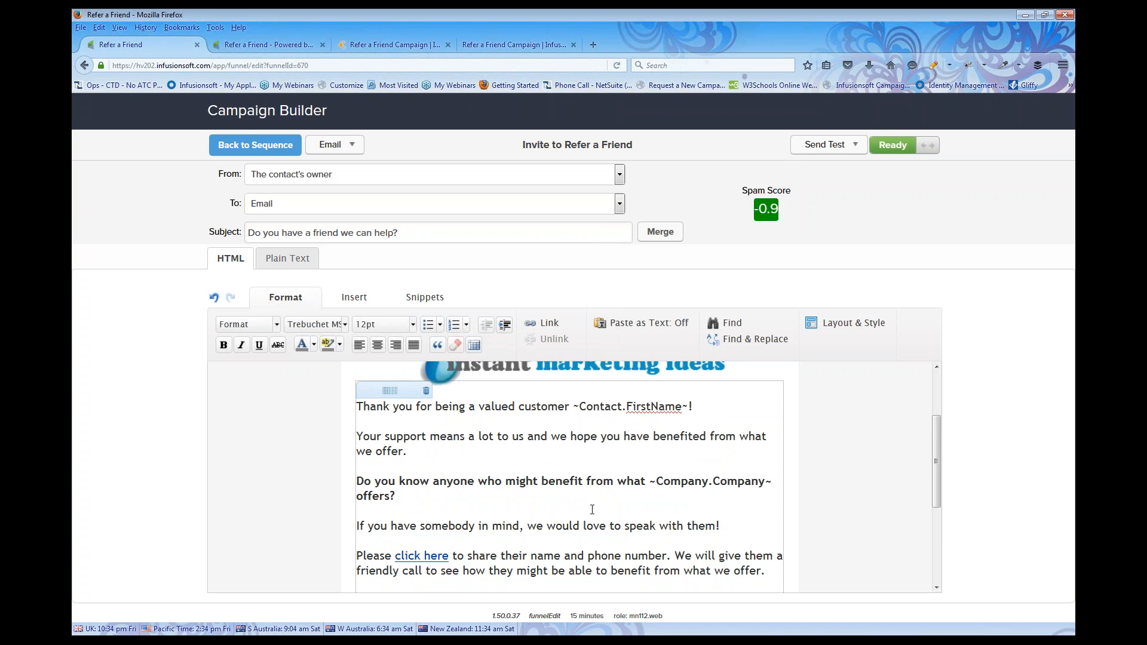
Change the greeting's 'Thank you' to 'Thanks' in the invite email
{"action": "left_click", "coordinate": [412, 408]}
{"action": "key", "text": "BackSpace"}
{"action": "key", "text": "BackSpace"}
{"action": "key", "text": "BackSpace"}
{"action": "key", "text": "BackSpace"}
{"action": "type", "text": "s"}
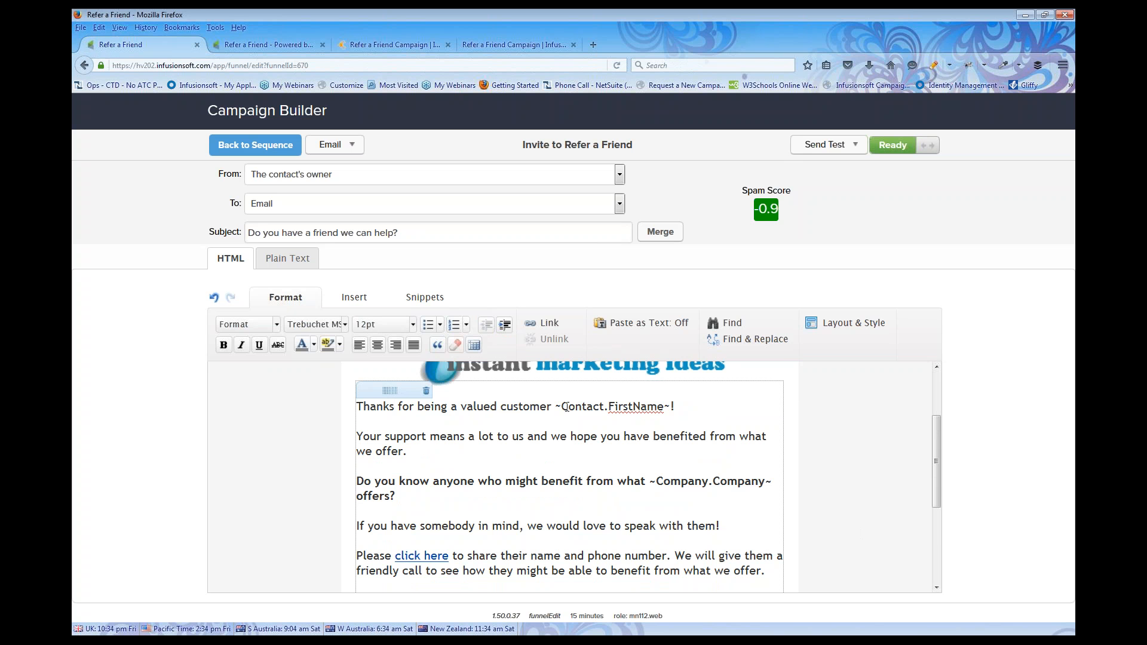
{"action": "scroll", "coordinate": [541, 435], "scroll_direction": "down", "scroll_amount": 5}
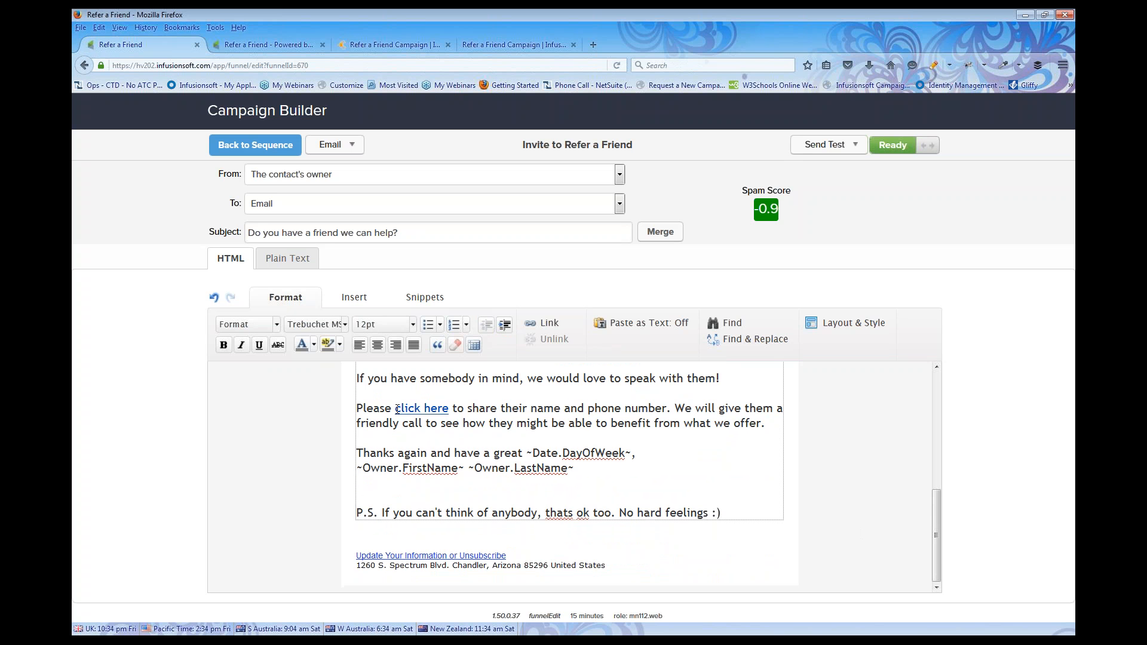
{"action": "left_click_drag", "start_coordinate": [396, 409], "coordinate": [450, 409]}
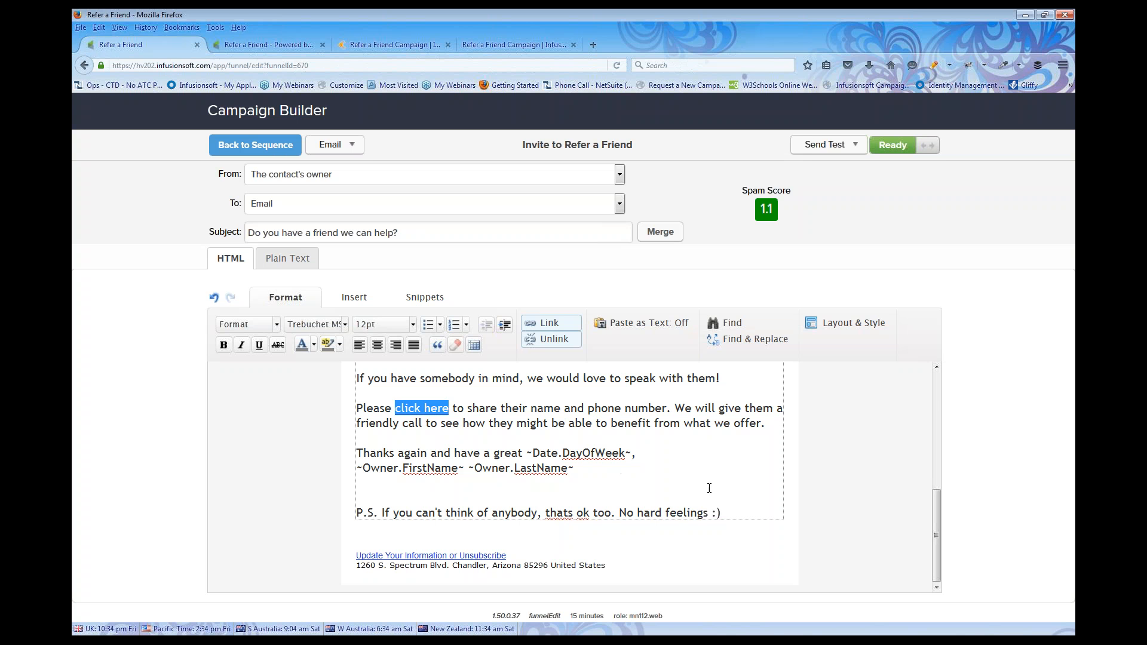
Delete the email's P.S. line and go back to the sequence
{"action": "left_click_drag", "start_coordinate": [721, 506], "coordinate": [345, 515]}
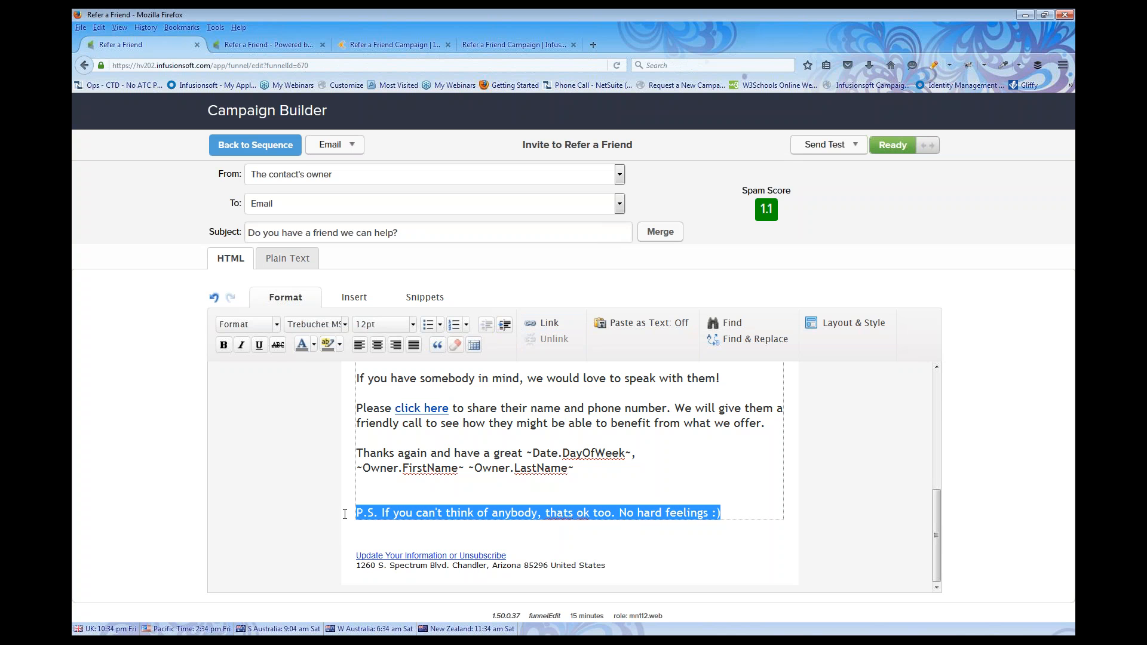
{"action": "key", "text": "Delete"}
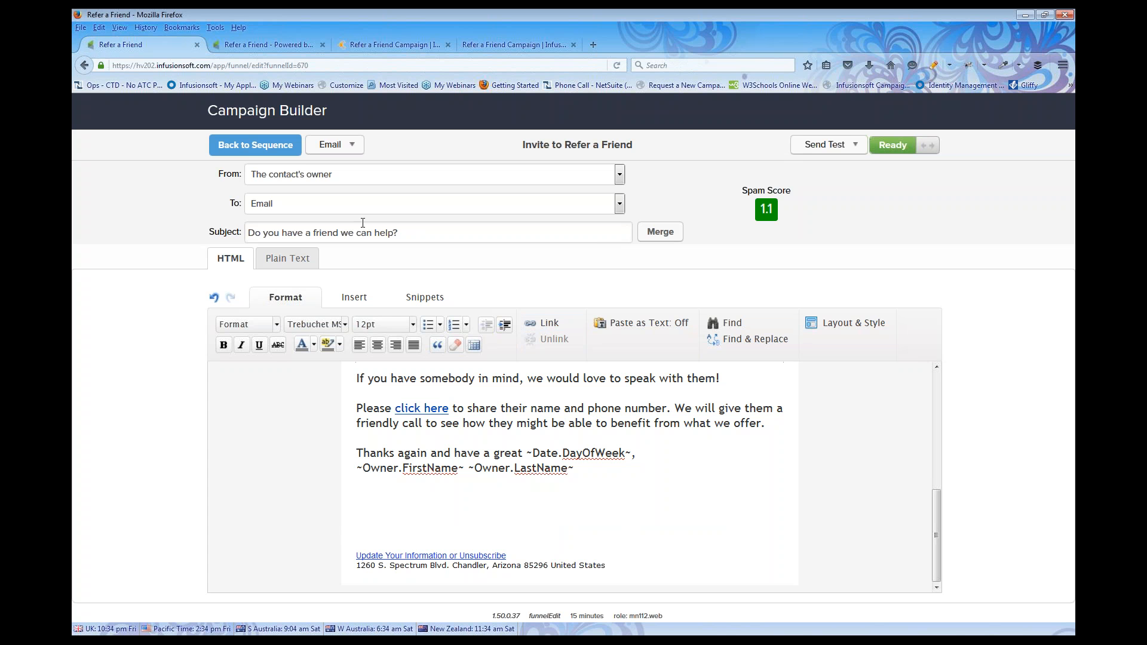
{"action": "left_click", "coordinate": [263, 147]}
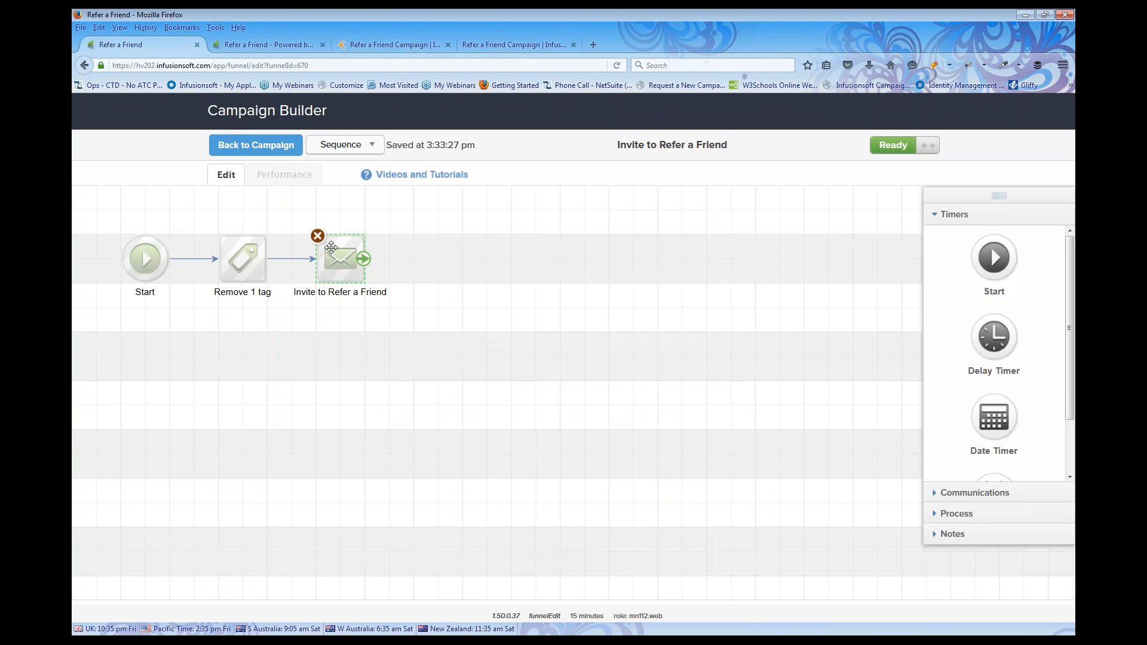
Return to the campaign canvas and open the Refer a Friend web form in the form editor
{"action": "left_click", "coordinate": [262, 149]}
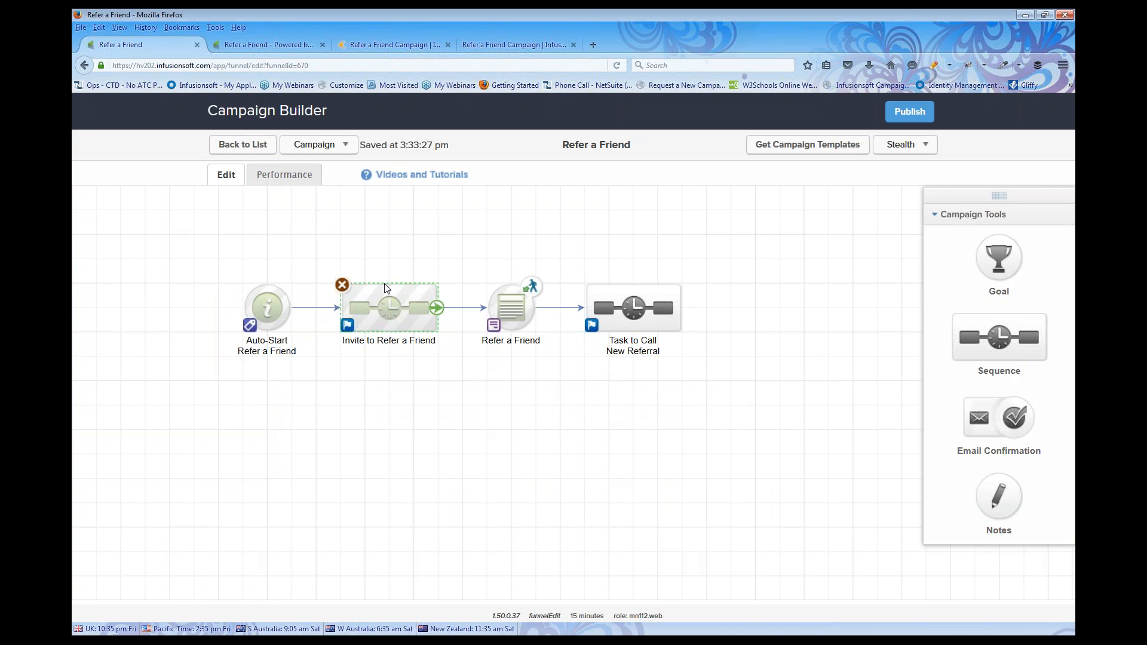
{"action": "left_click_drag", "start_coordinate": [477, 257], "coordinate": [548, 372]}
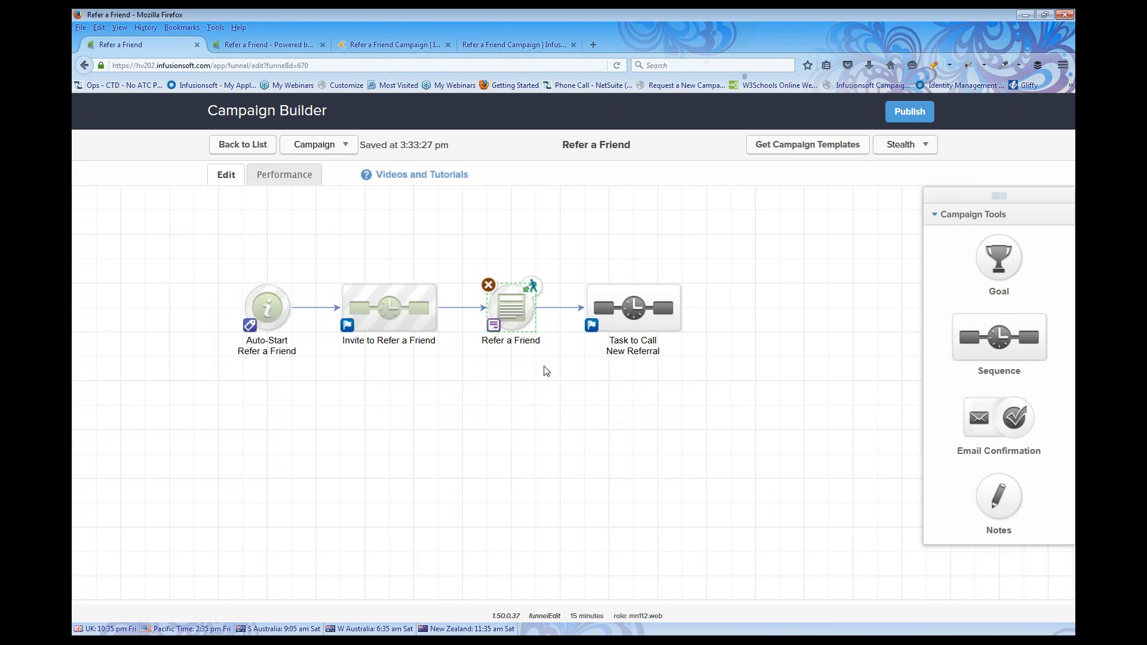
{"action": "double_click", "coordinate": [512, 306]}
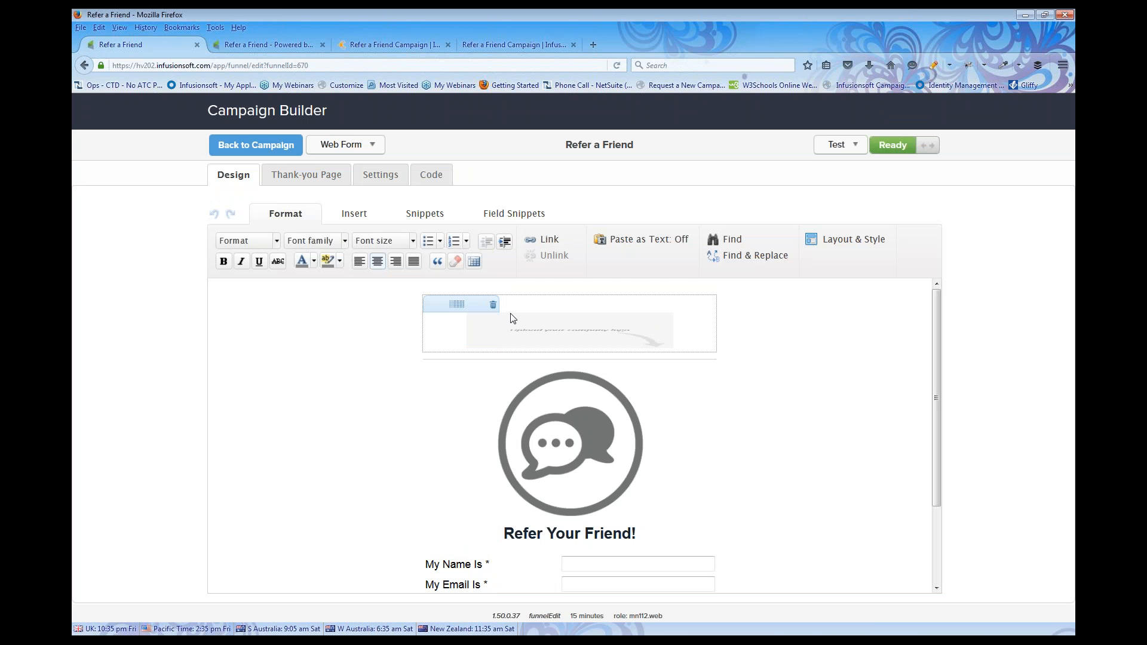
Delete the empty header and chat-bubble blocks and place an Image snippet above the heading
{"action": "left_click", "coordinate": [493, 305]}
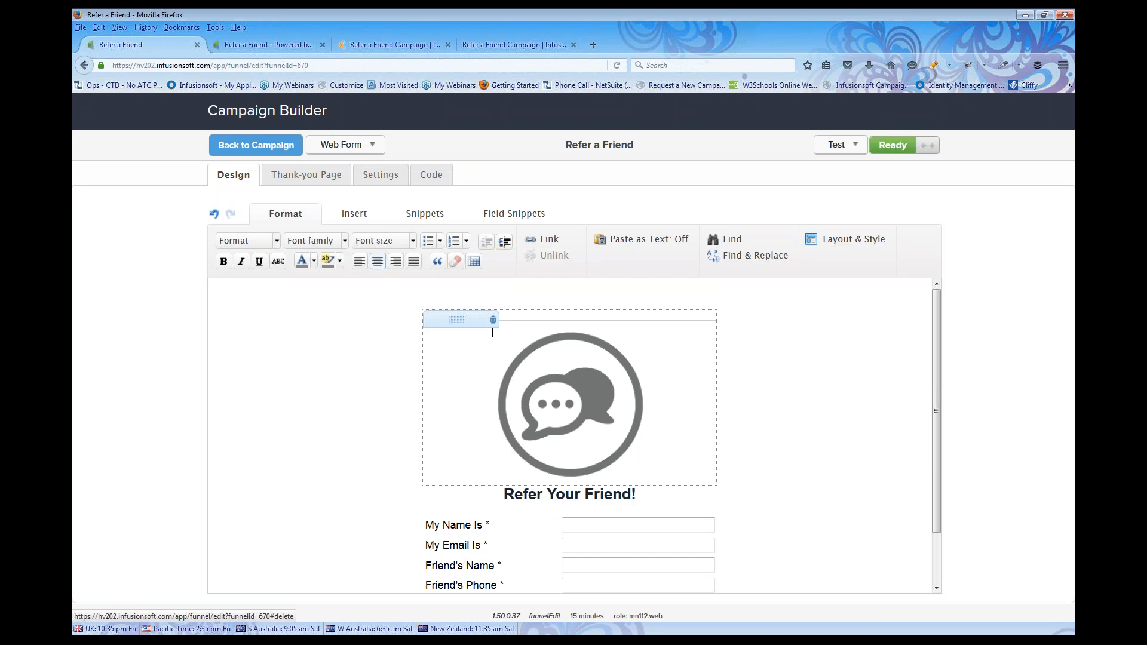
{"action": "left_click", "coordinate": [493, 320]}
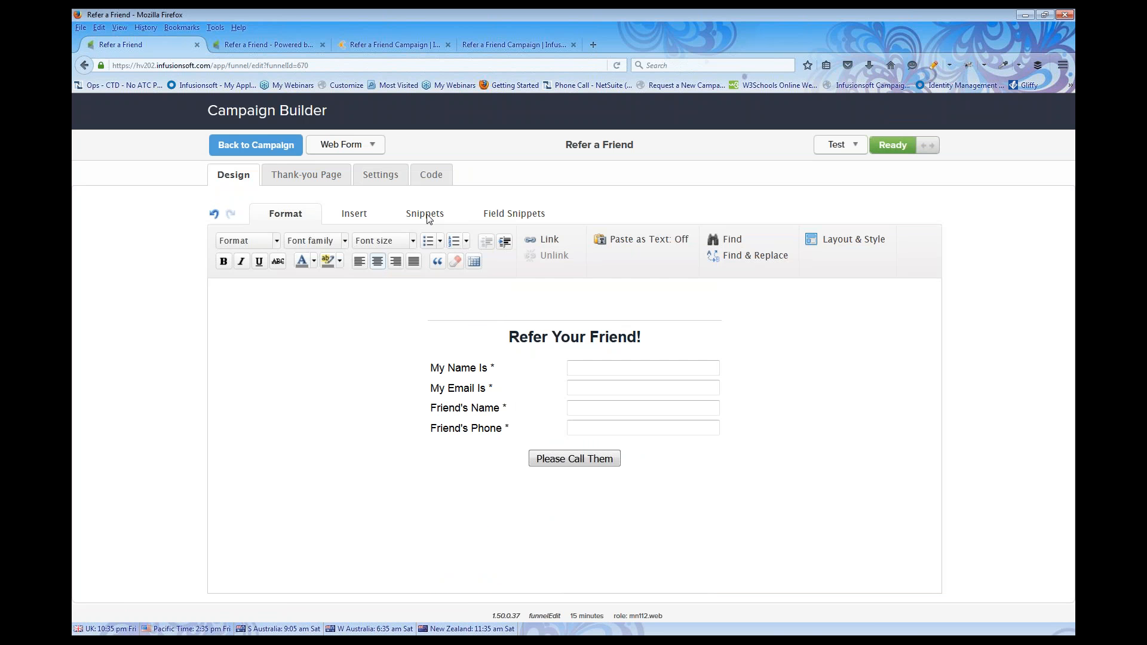
{"action": "left_click", "coordinate": [429, 215]}
{"action": "left_click_drag", "start_coordinate": [393, 248], "coordinate": [457, 305]}
{"action": "left_click", "coordinate": [496, 345]}
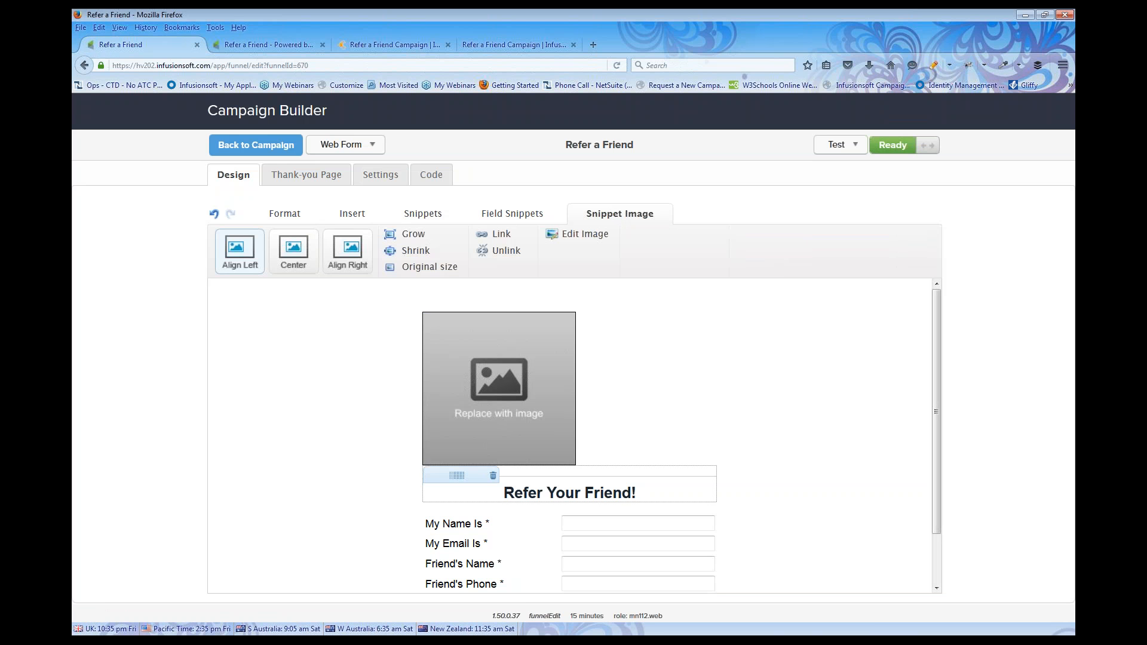
{"action": "double_click", "coordinate": [505, 339]}
Fill the new image block with the stored imilogo.png logo
{"action": "left_click", "coordinate": [561, 268]}
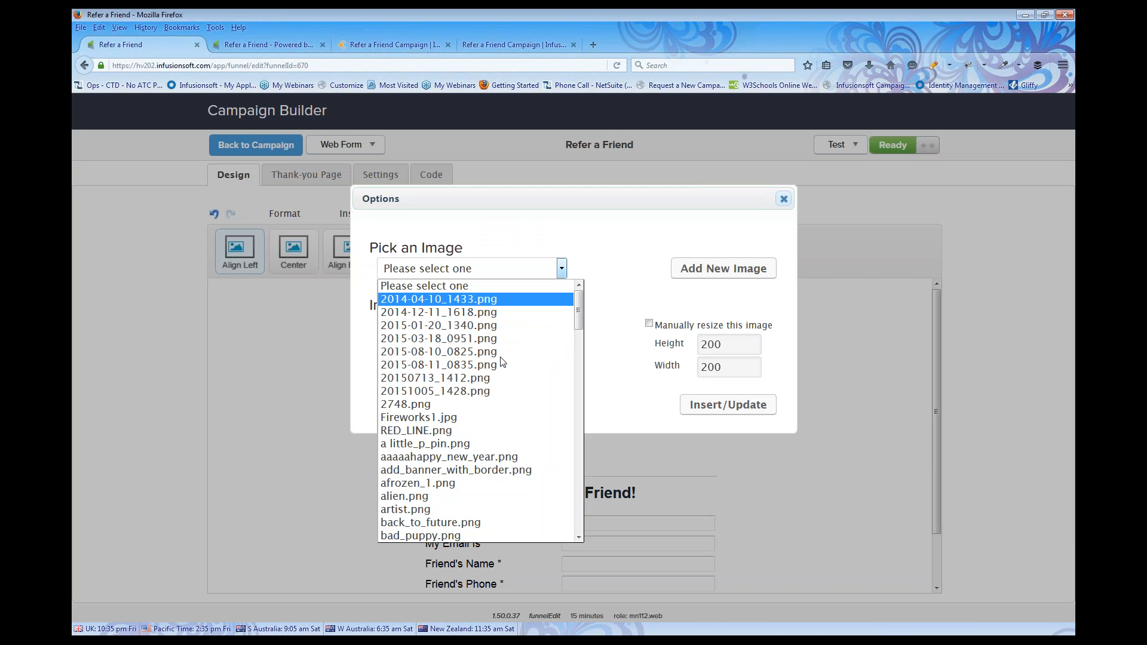
{"action": "scroll", "coordinate": [491, 406], "scroll_direction": "down", "scroll_amount": 12}
{"action": "scroll", "coordinate": [483, 433], "scroll_direction": "down", "scroll_amount": 10}
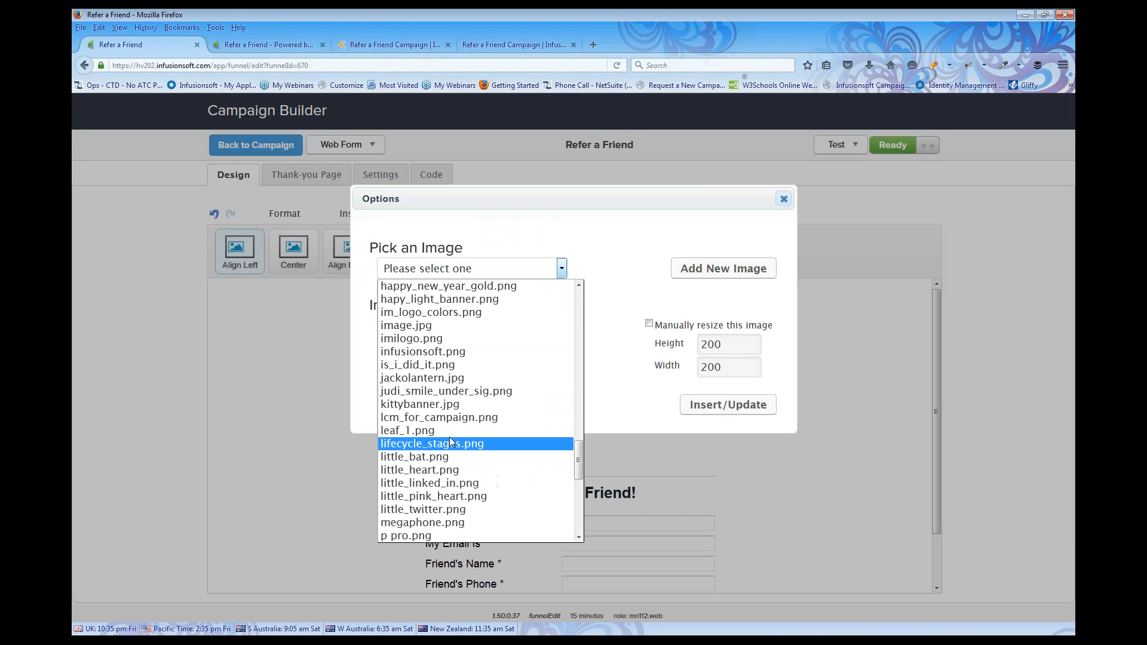
{"action": "left_click", "coordinate": [429, 339]}
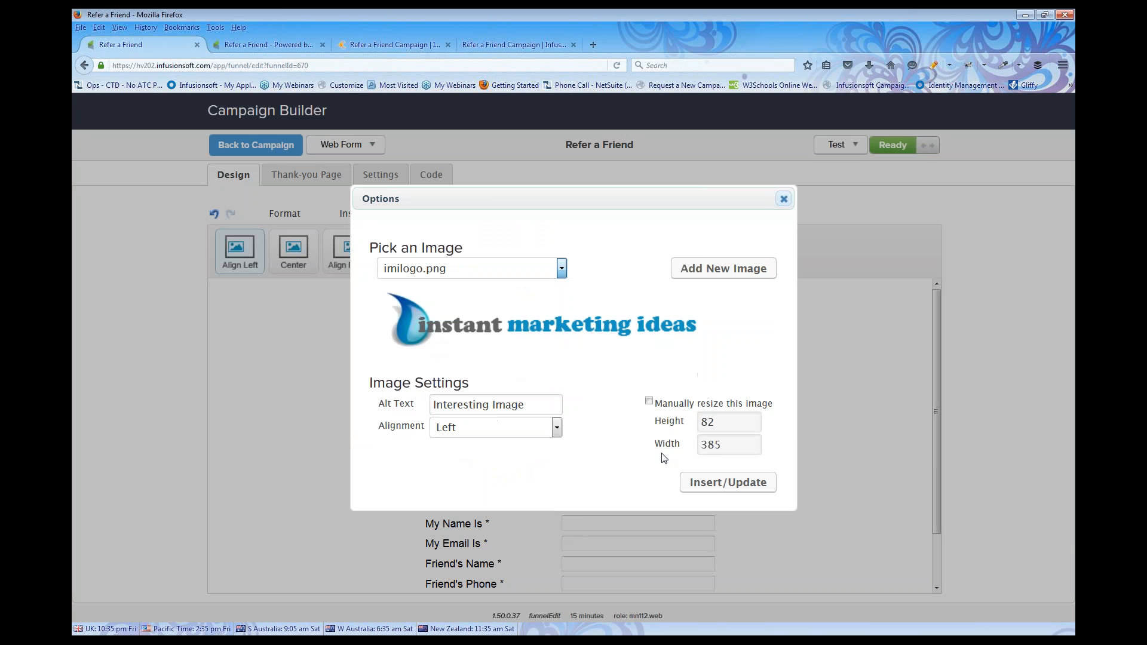
{"action": "left_click", "coordinate": [708, 485]}
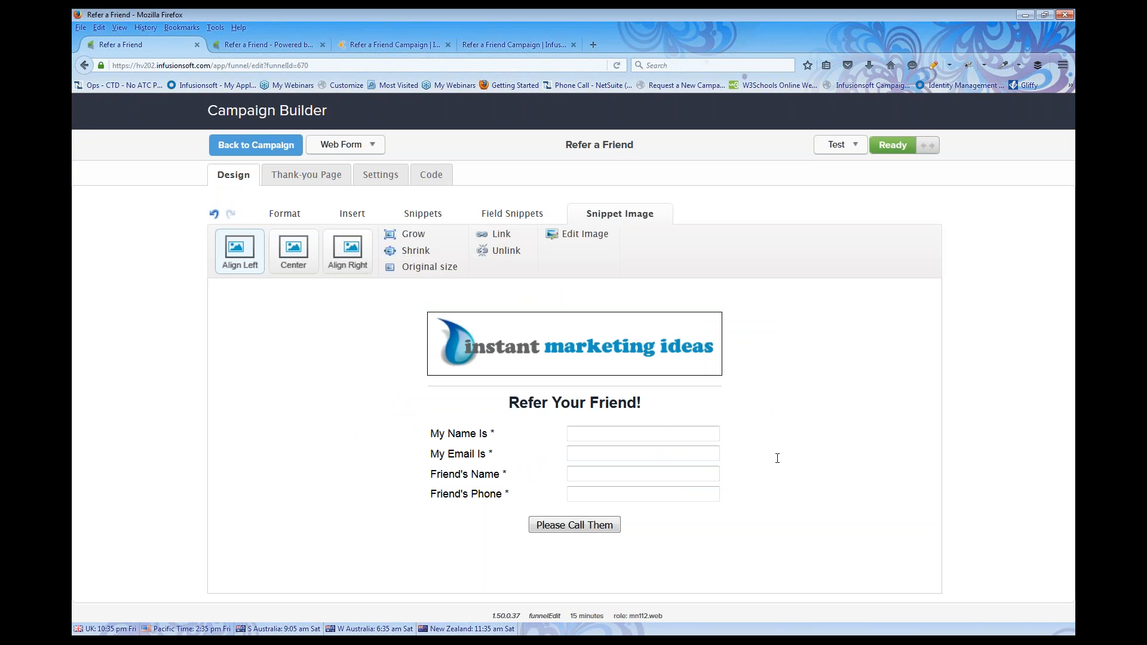
{"action": "left_click_drag", "start_coordinate": [642, 402], "coordinate": [512, 393]}
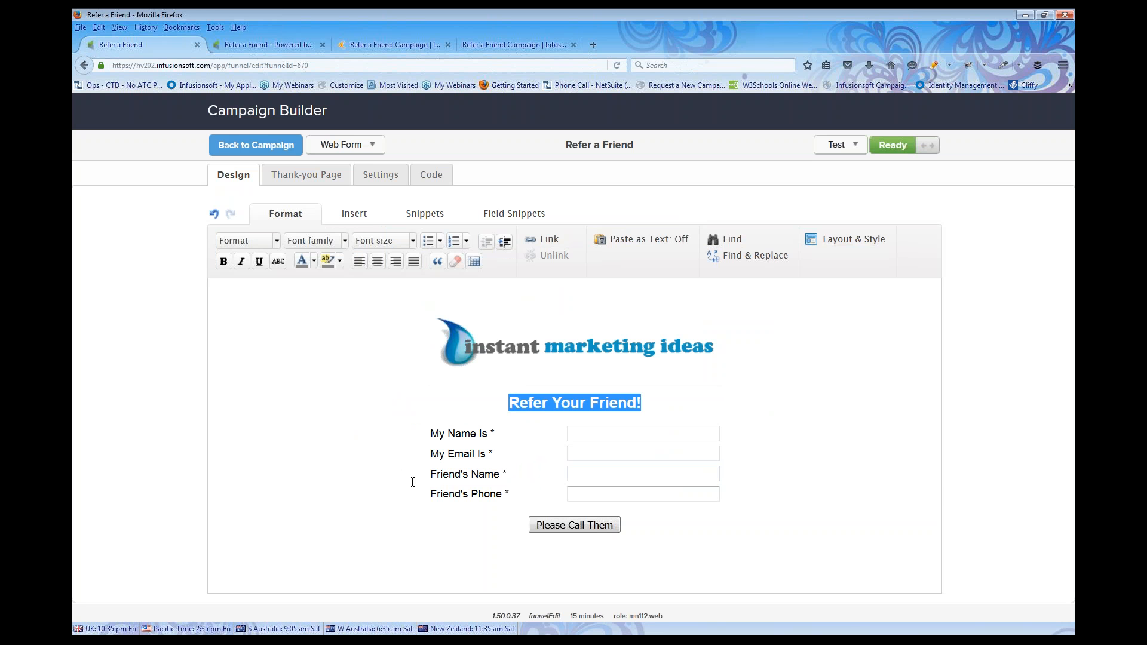
{"action": "left_click", "coordinate": [470, 435]}
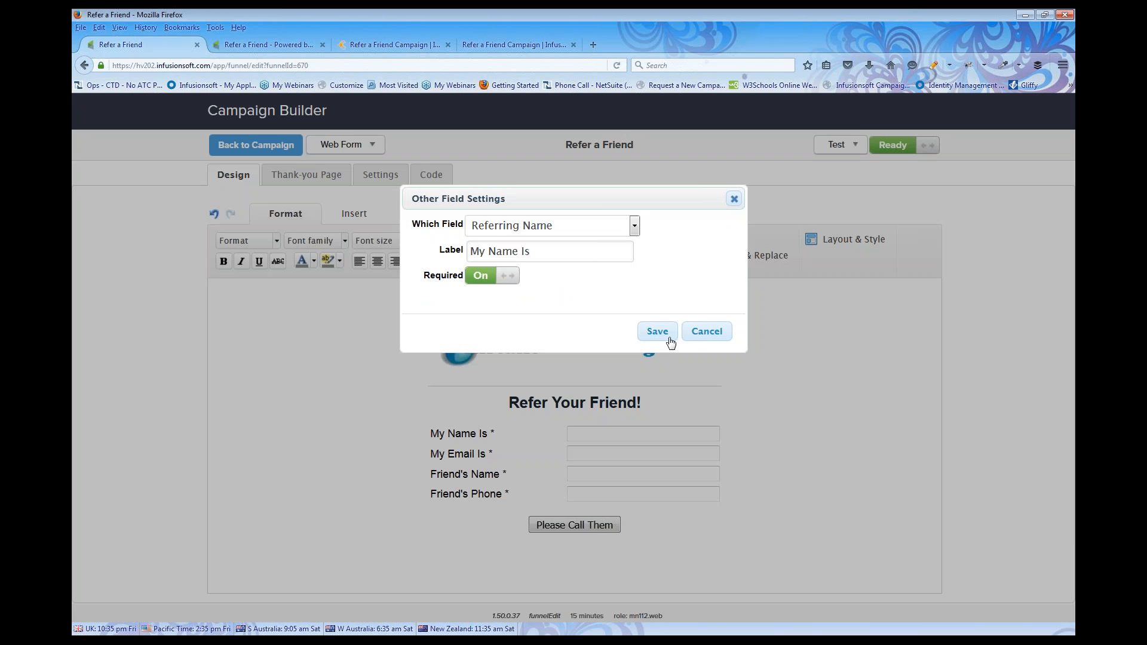
{"action": "left_click", "coordinate": [707, 332]}
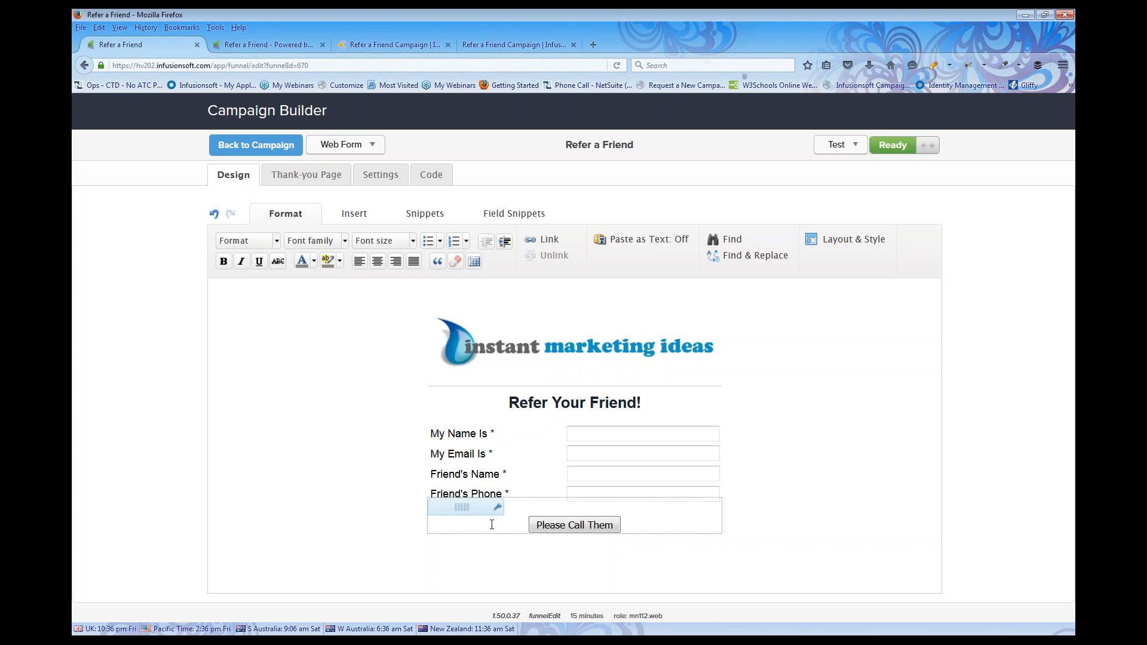
Relabel the form's submit button 'Here is my friend'
{"action": "double_click", "coordinate": [569, 526]}
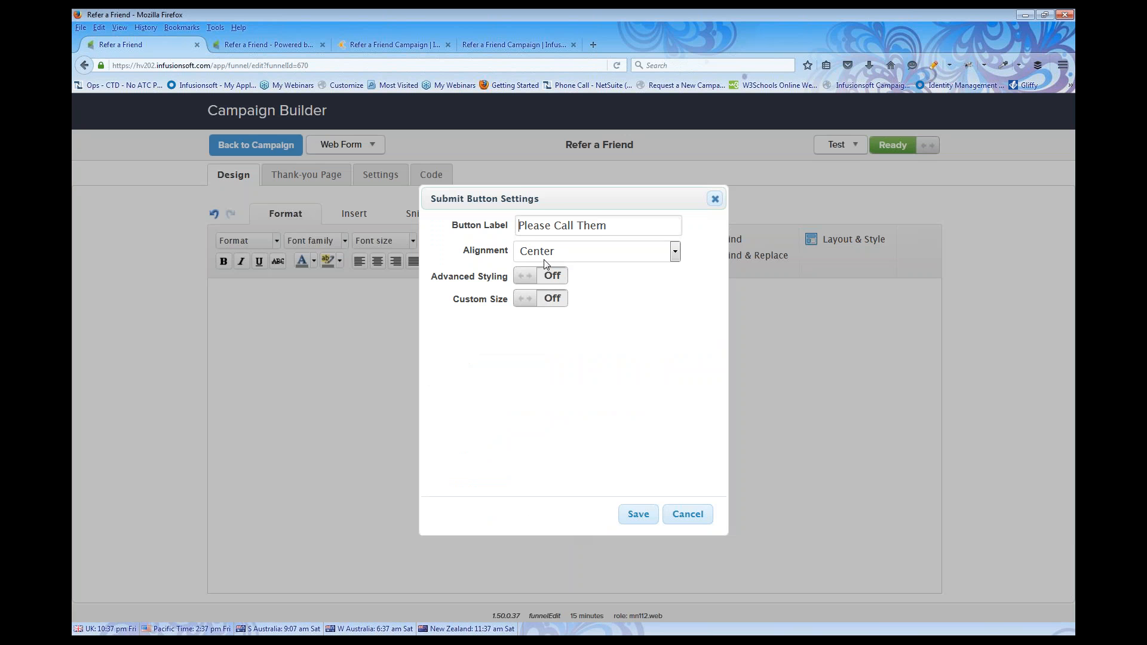
{"action": "left_click_drag", "start_coordinate": [612, 225], "coordinate": [509, 229]}
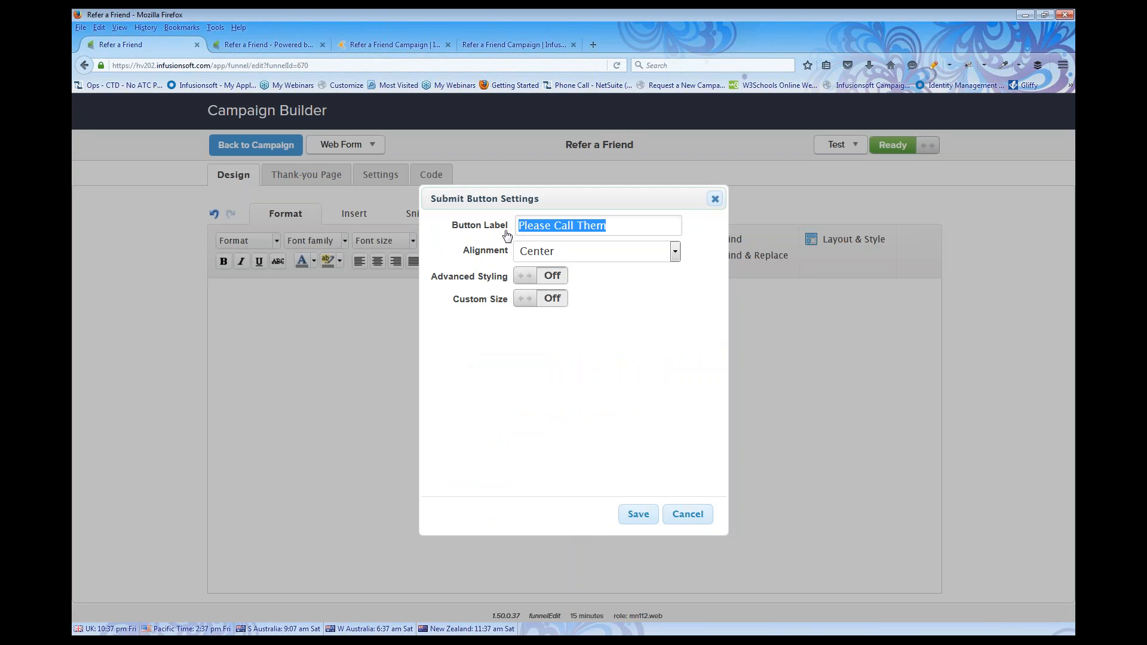
{"action": "type", "text": "Here "}
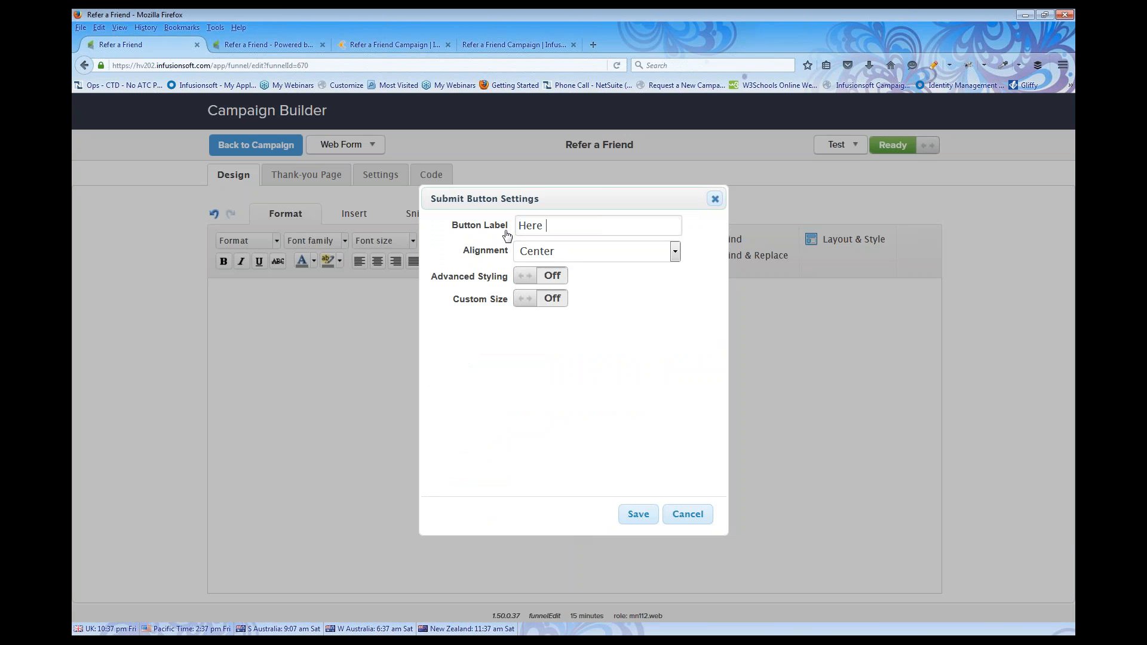
{"action": "type", "text": "is my friend"}
{"action": "left_click", "coordinate": [637, 514]}
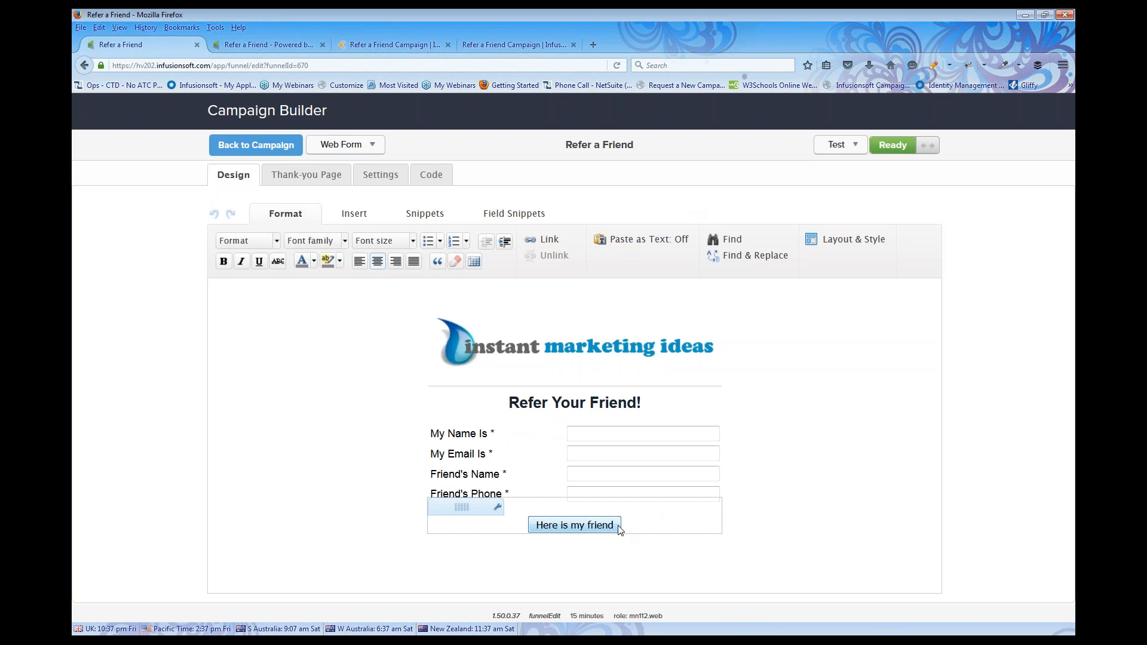
Turn on Advanced Styling and give the submit button a 1FF5E0 cyan background
{"action": "double_click", "coordinate": [613, 529]}
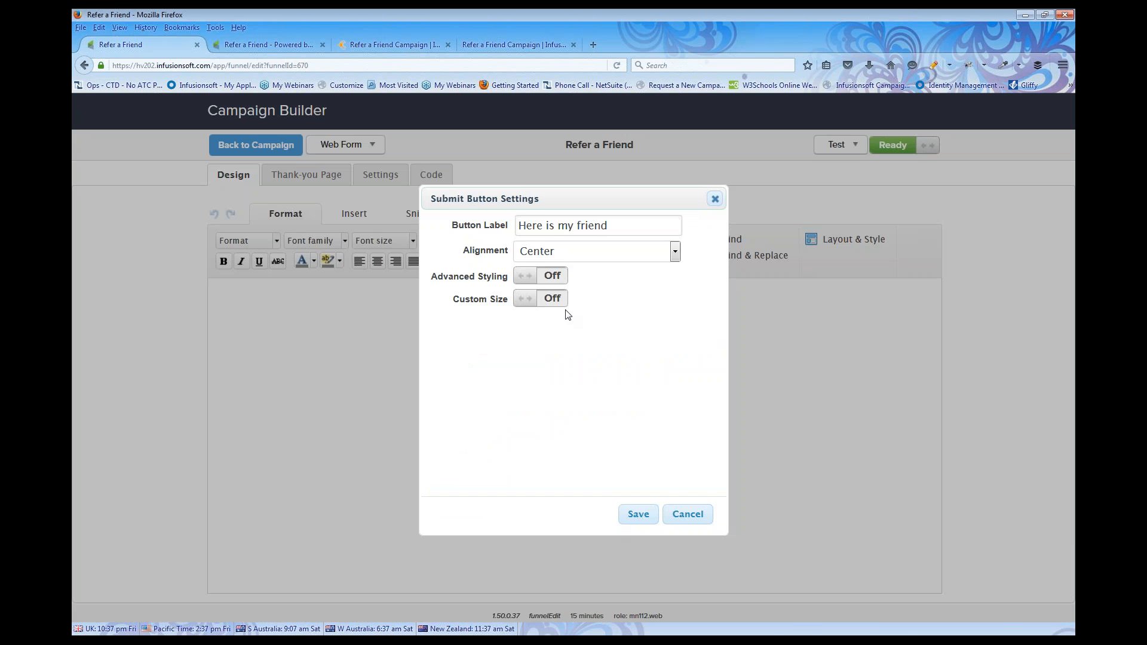
{"action": "left_click", "coordinate": [554, 276]}
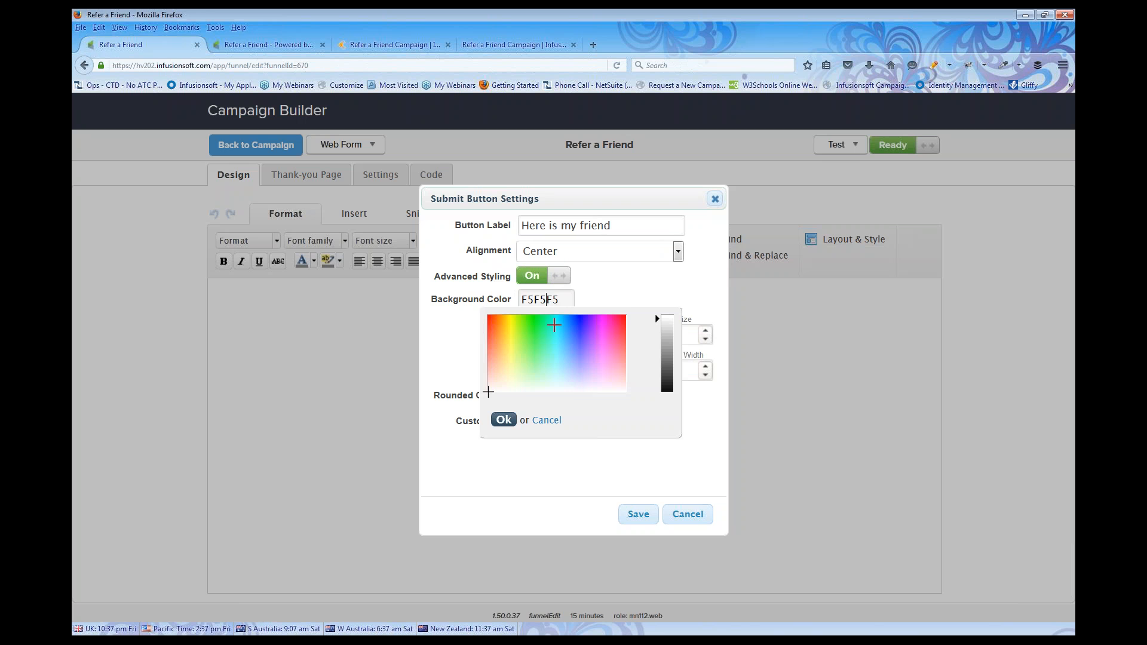
{"action": "left_click", "coordinate": [555, 326]}
{"action": "left_click", "coordinate": [504, 420]}
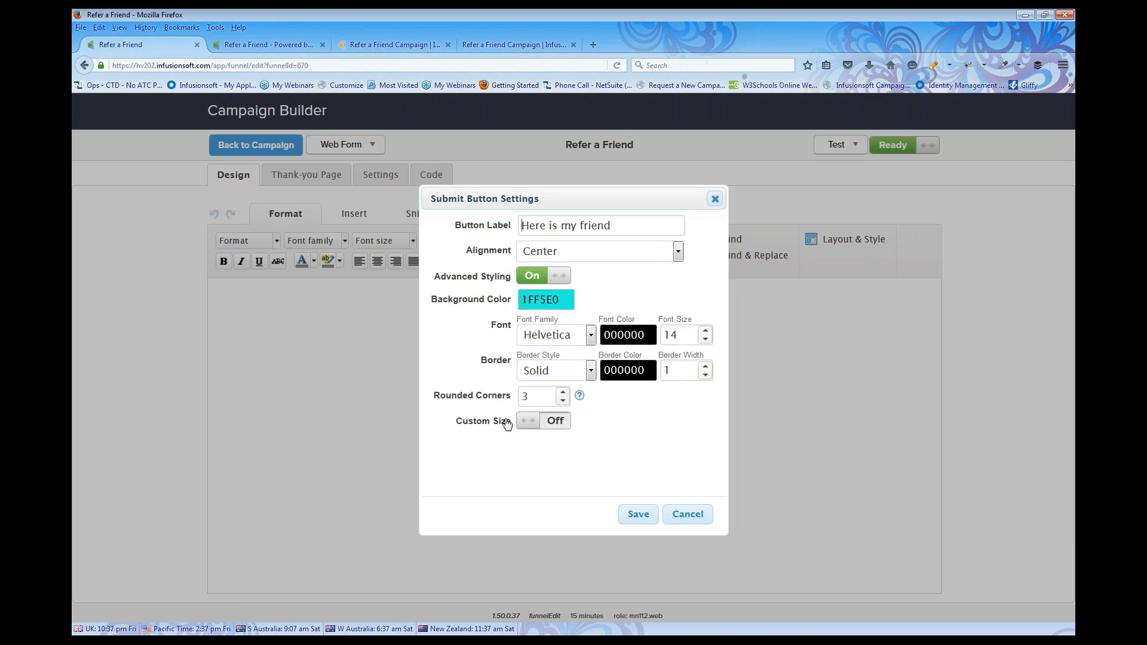
{"action": "left_click", "coordinate": [640, 523]}
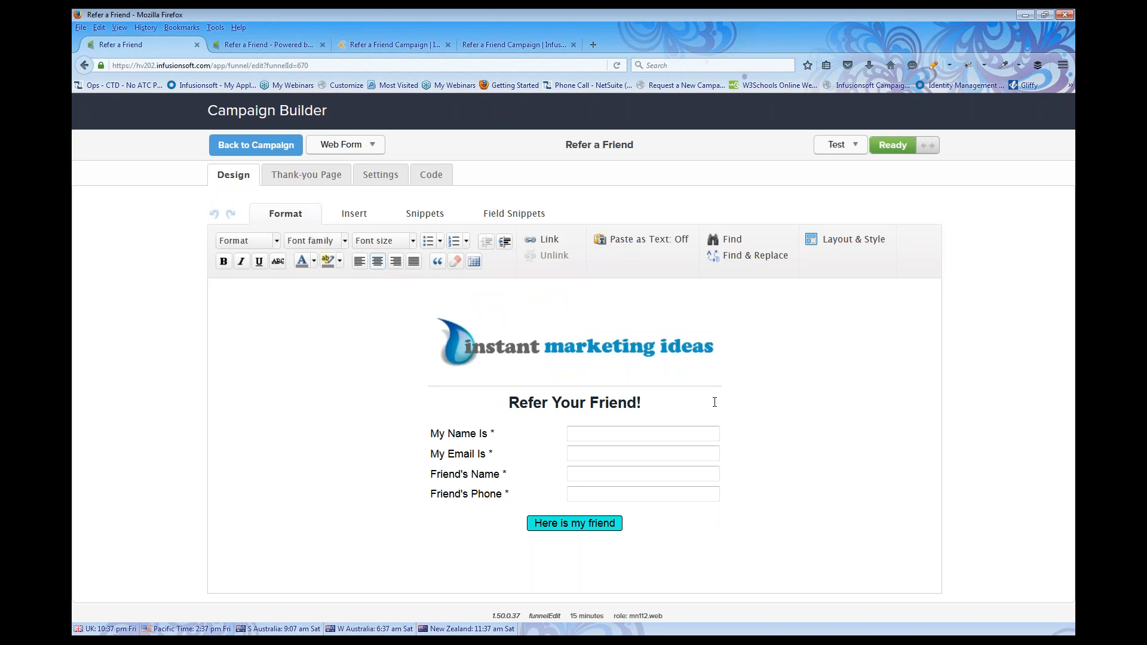
Apply the teal 'vday style' to the referral form, then edit its Thank-you Page
{"action": "left_click", "coordinate": [836, 246]}
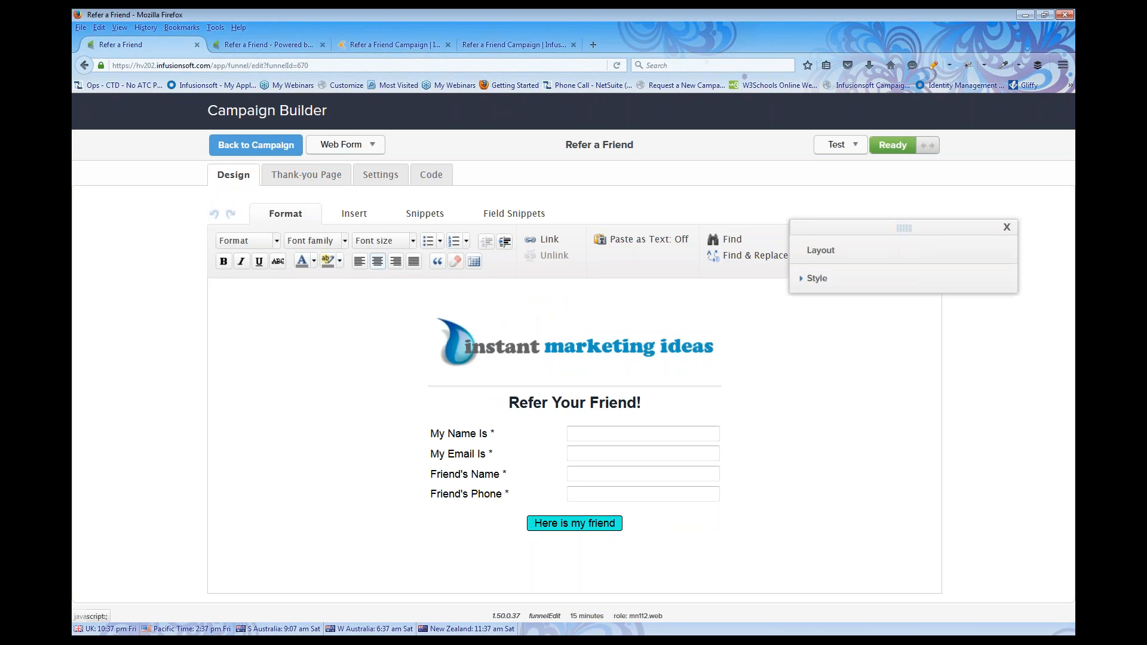
{"action": "left_click", "coordinate": [833, 286]}
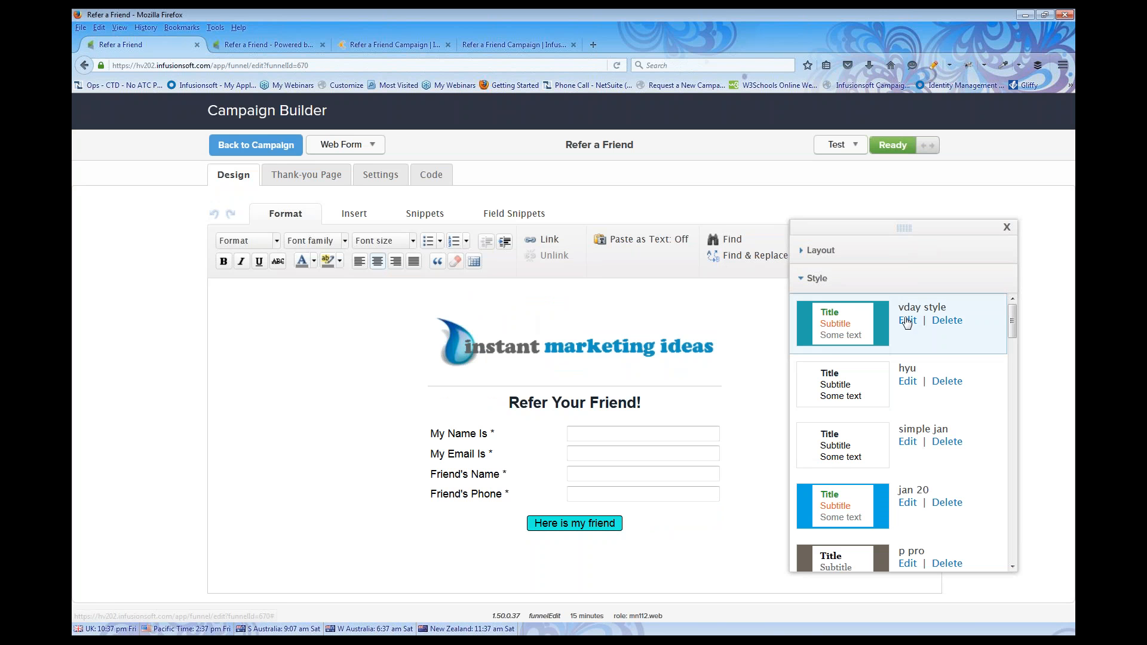
{"action": "left_click", "coordinate": [907, 323]}
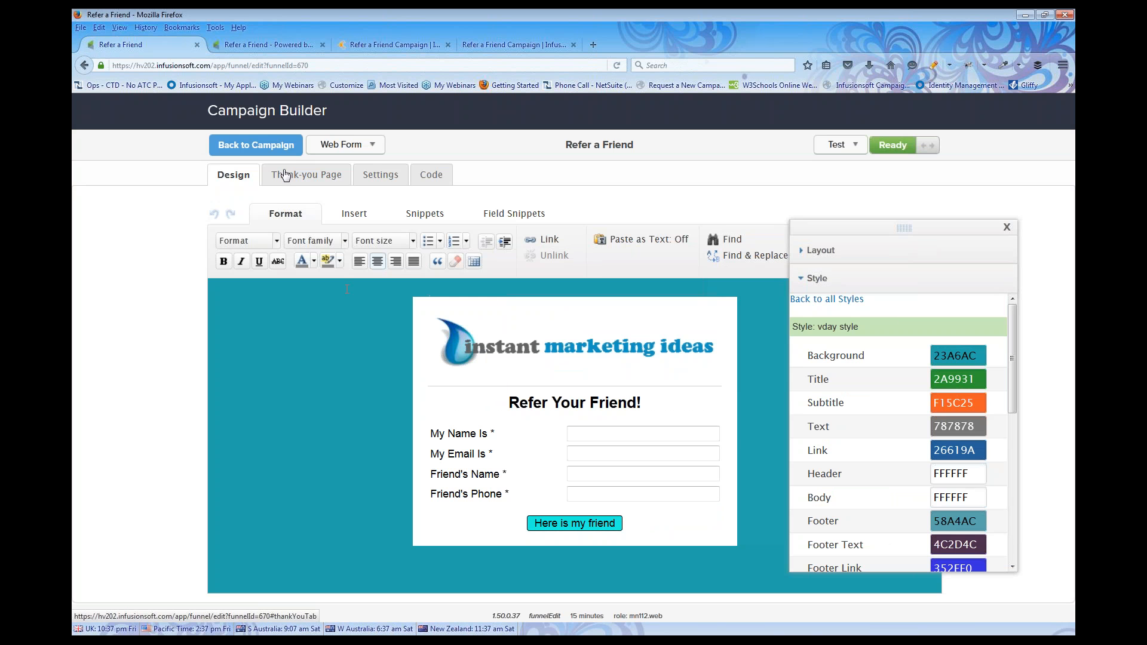
{"action": "left_click", "coordinate": [285, 175]}
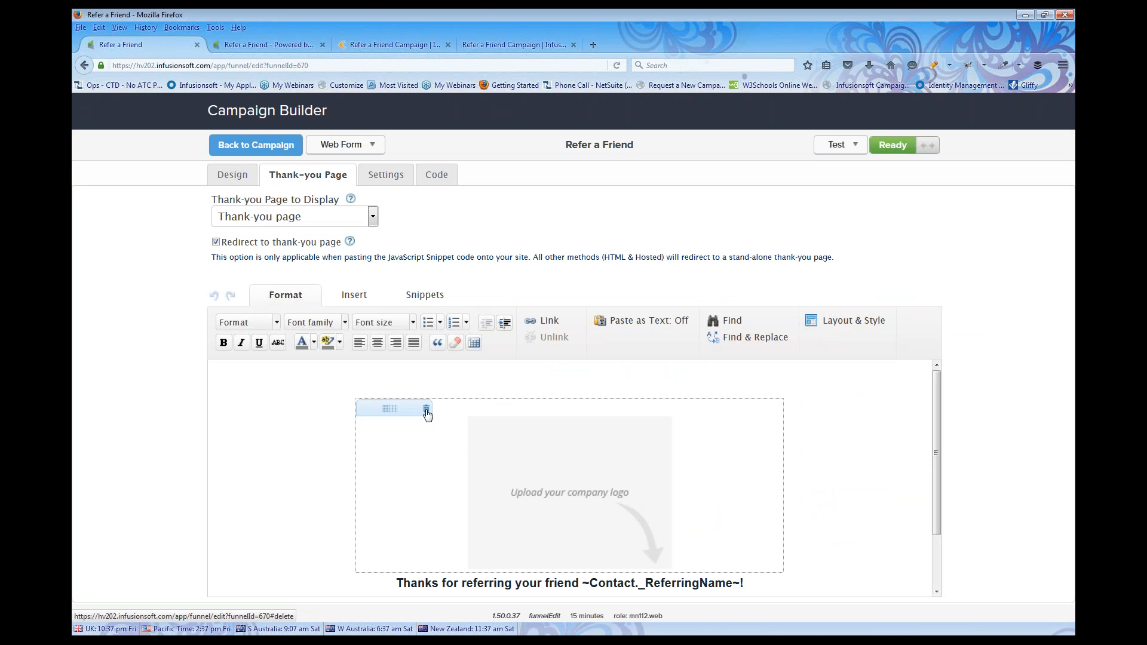
Replace the empty logo placeholder with an image block showing imilogo.png
{"action": "left_click", "coordinate": [428, 413]}
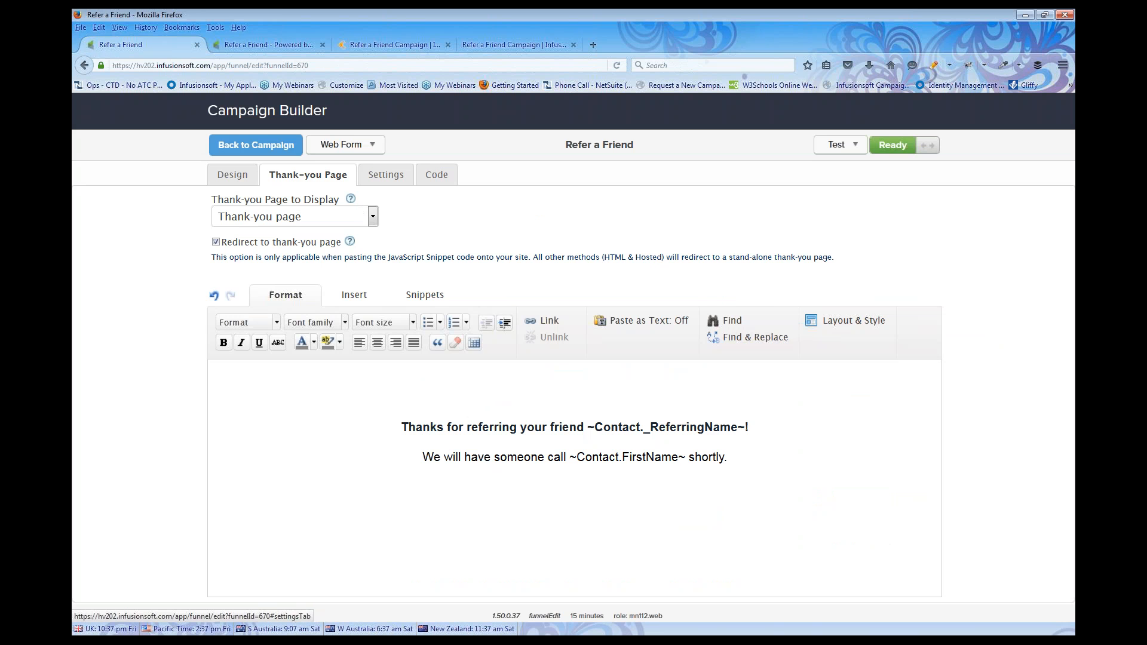
{"action": "left_click", "coordinate": [416, 299]}
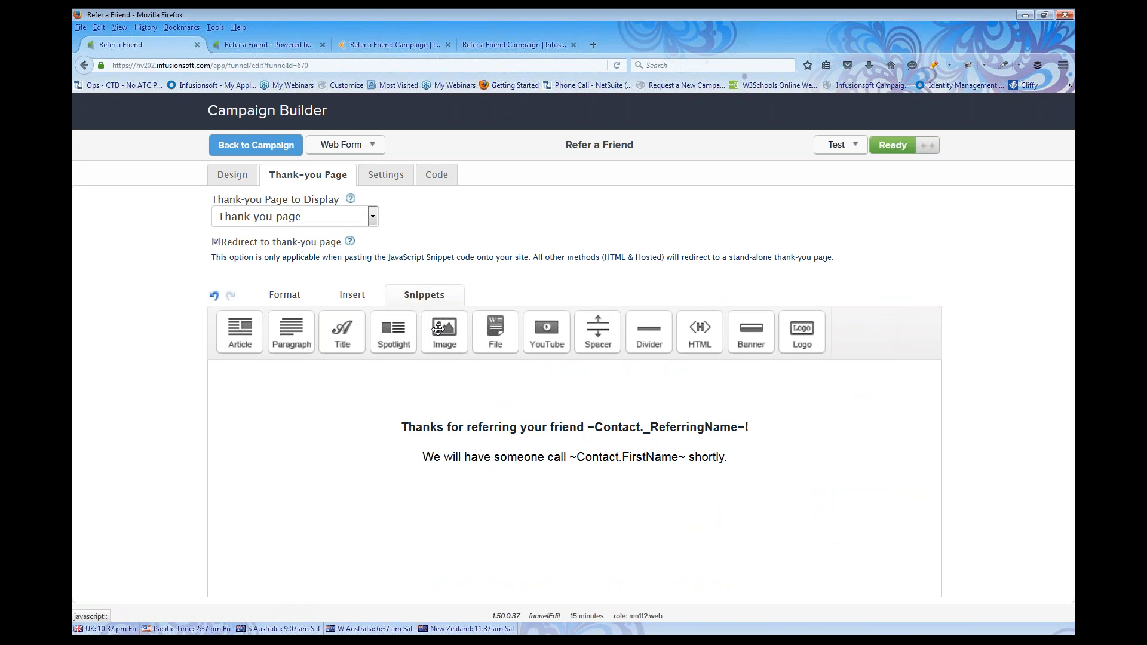
{"action": "left_click_drag", "start_coordinate": [443, 330], "coordinate": [478, 412]}
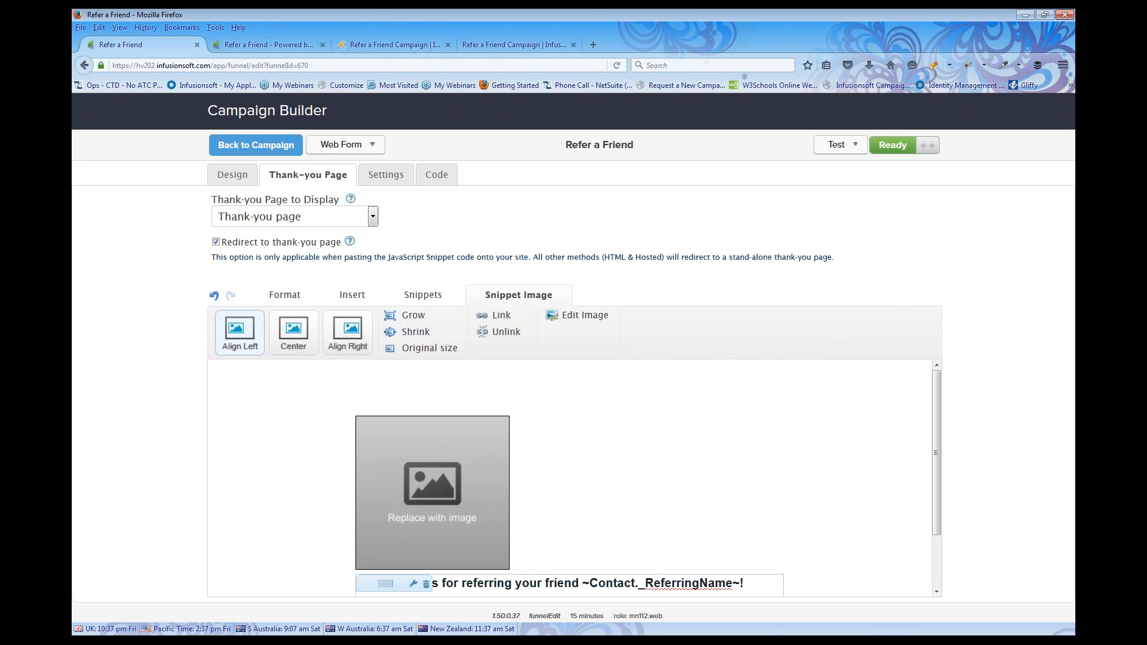
{"action": "double_click", "coordinate": [481, 433]}
{"action": "left_click", "coordinate": [560, 270]}
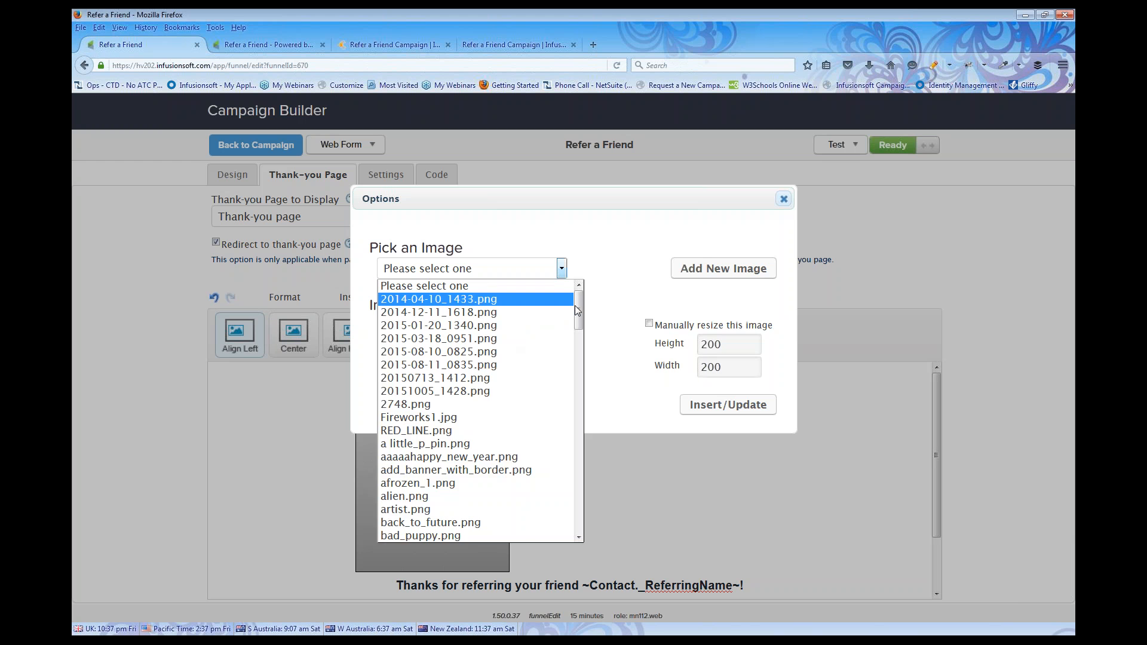
{"action": "left_click_drag", "start_coordinate": [578, 310], "coordinate": [571, 463]}
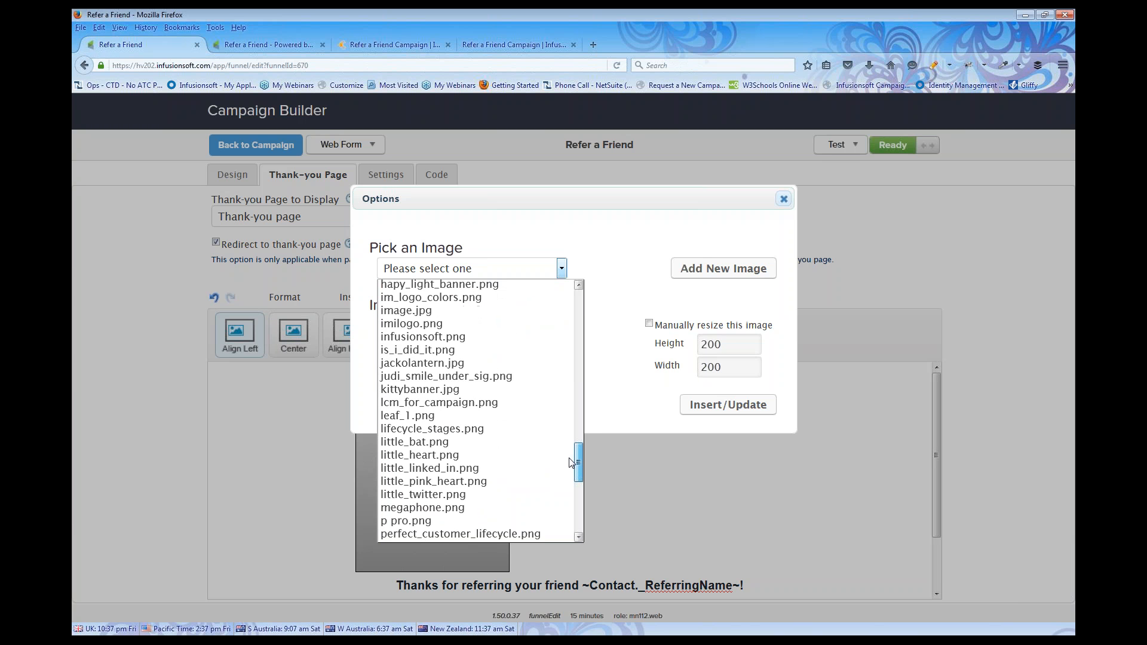
{"action": "left_click", "coordinate": [426, 326]}
{"action": "left_click", "coordinate": [707, 486]}
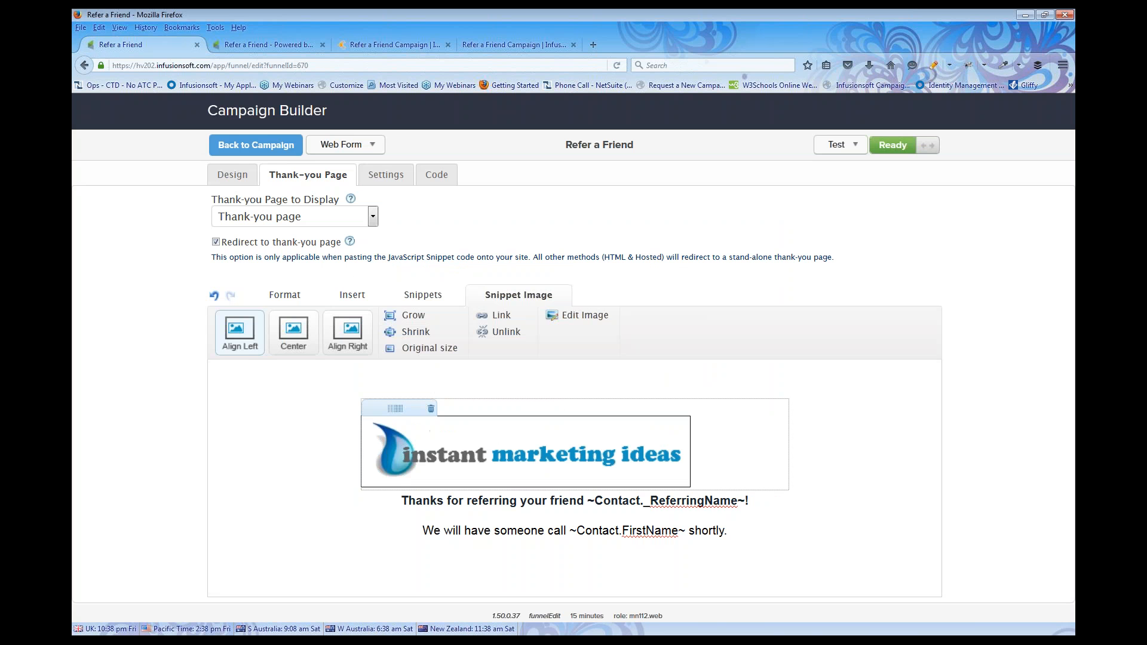
Centre the logo and shrink it two steps
{"action": "left_click", "coordinate": [308, 335]}
{"action": "left_click", "coordinate": [412, 332]}
{"action": "left_click", "coordinate": [413, 333]}
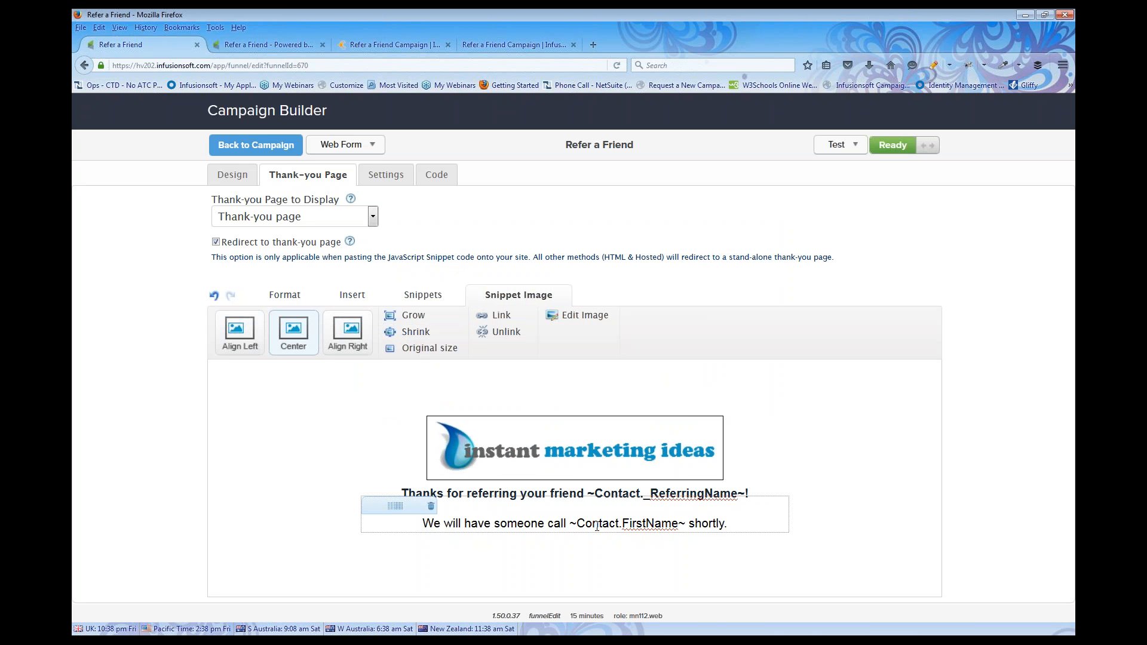
{"action": "left_click", "coordinate": [738, 522]}
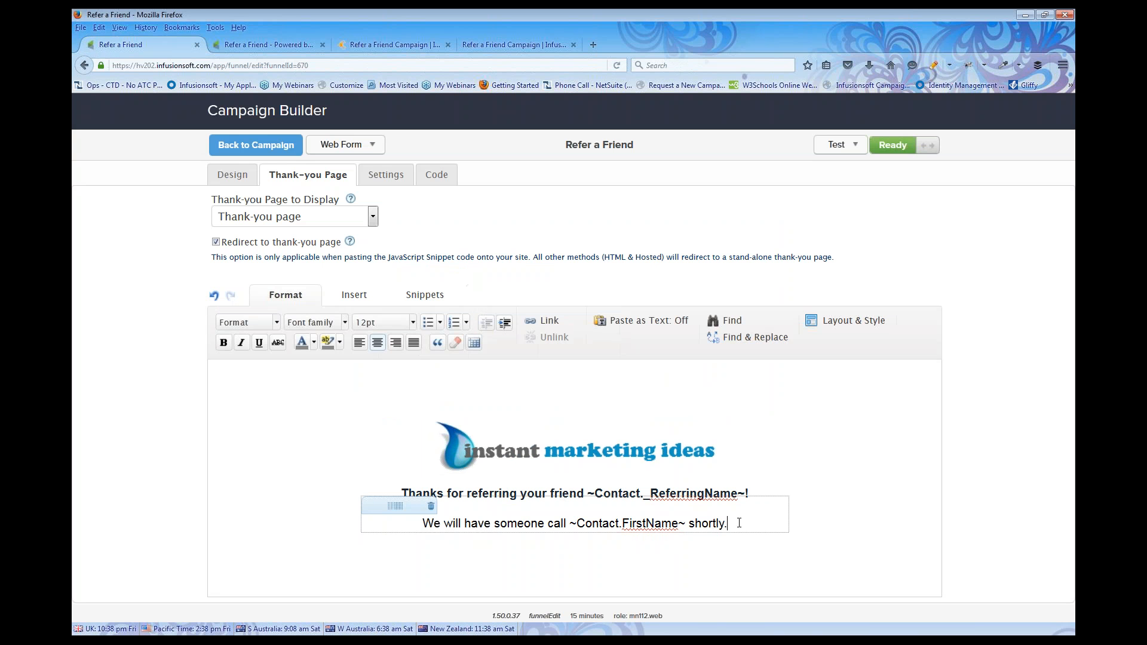
Add a new line offering a discount on the next order with promo code fun25!
{"action": "key", "text": "Return"}
{"action": "type", "text": "A"}
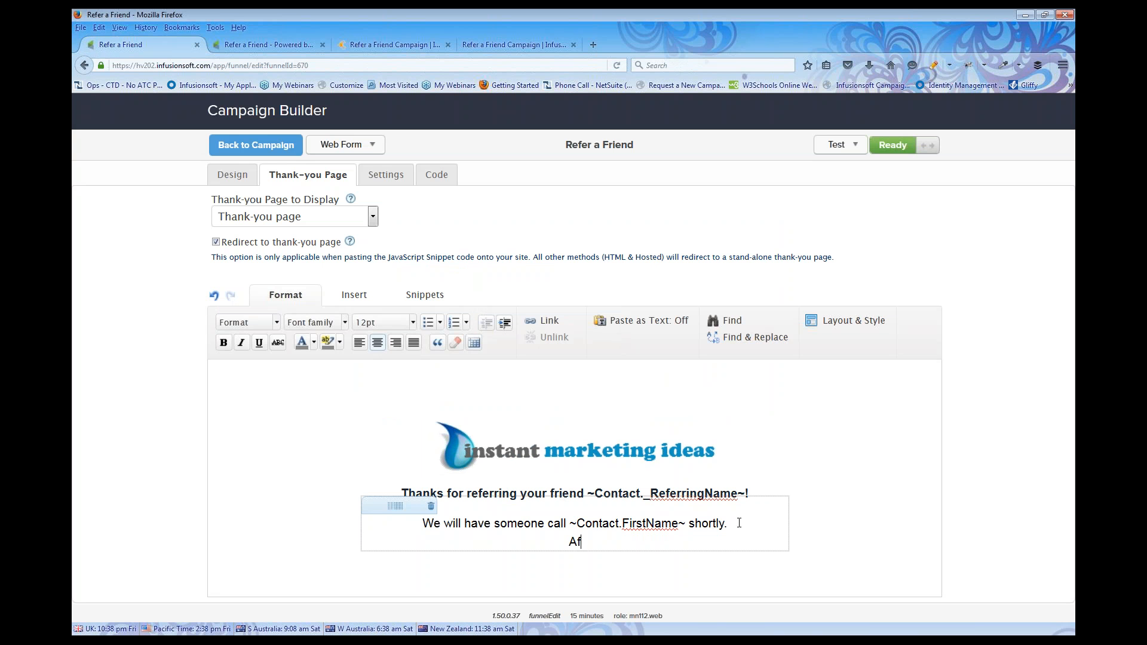
{"action": "type", "text": "nd as a special thank you."}
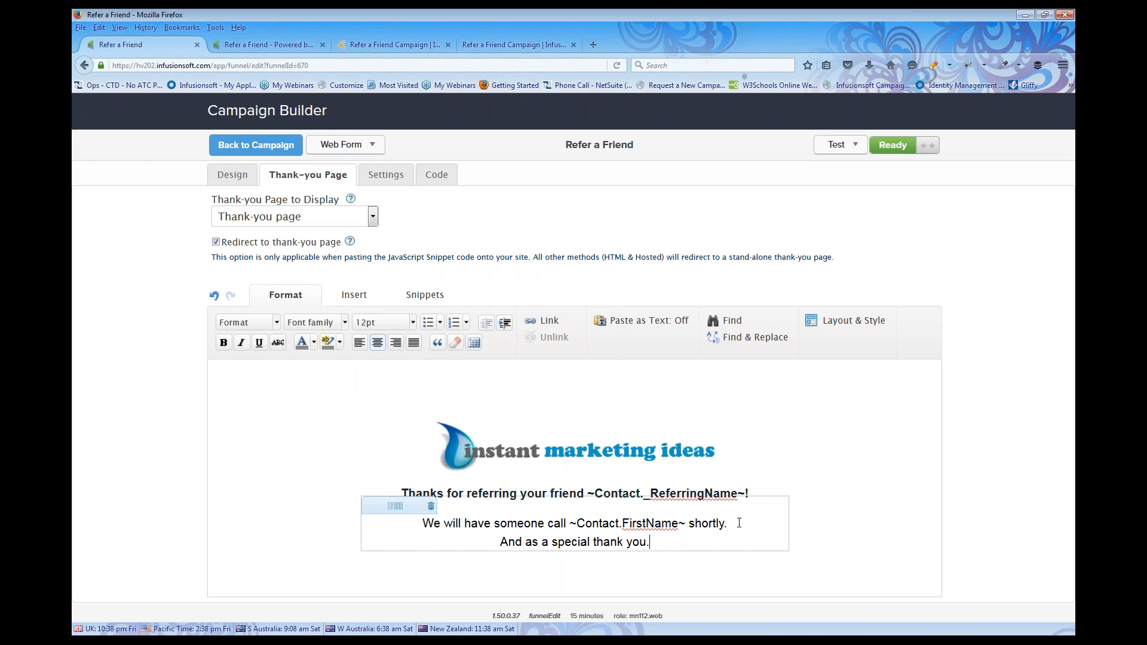
{"action": "type", "text": " Please use "}
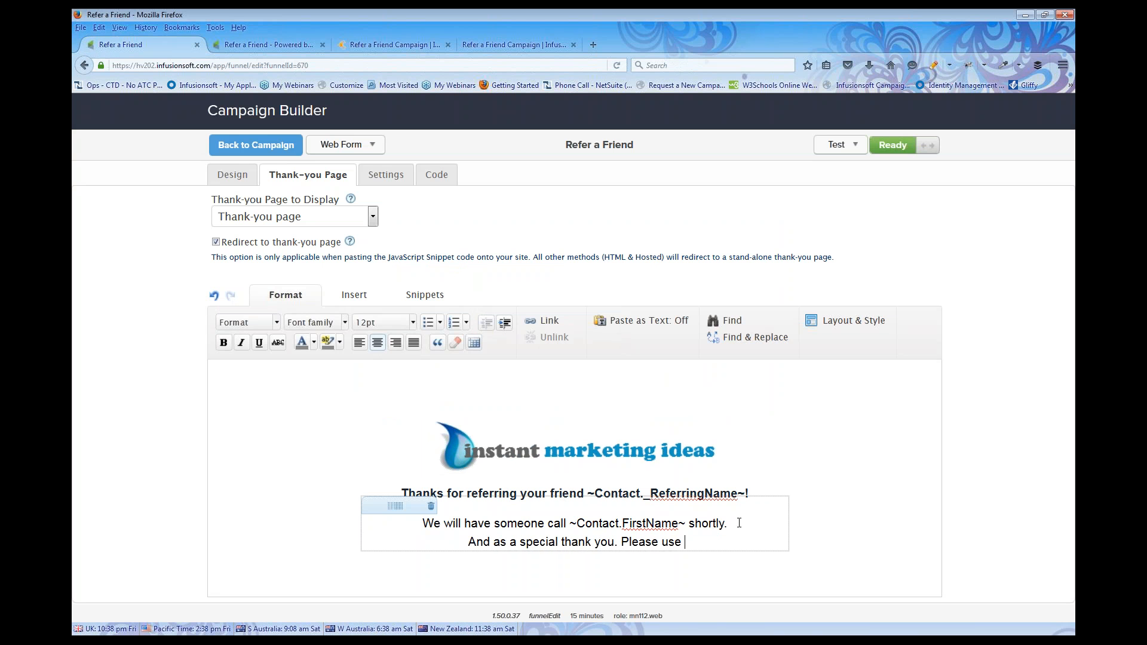
{"action": "type", "text": "this promo"}
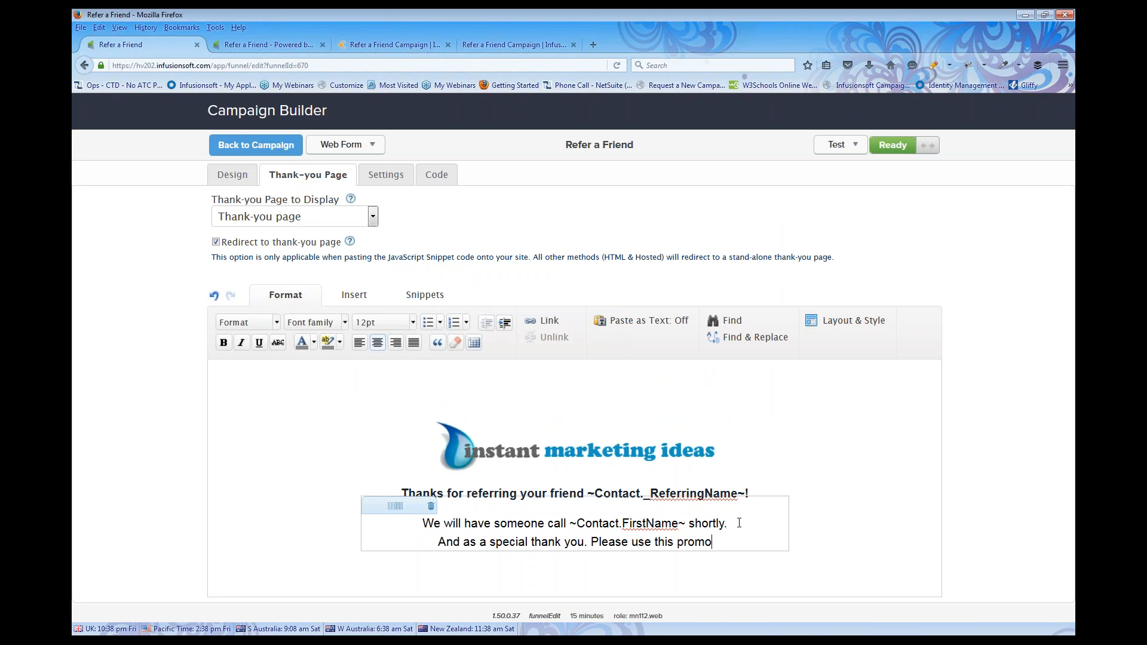
{"action": "type", "text": " code to ge"}
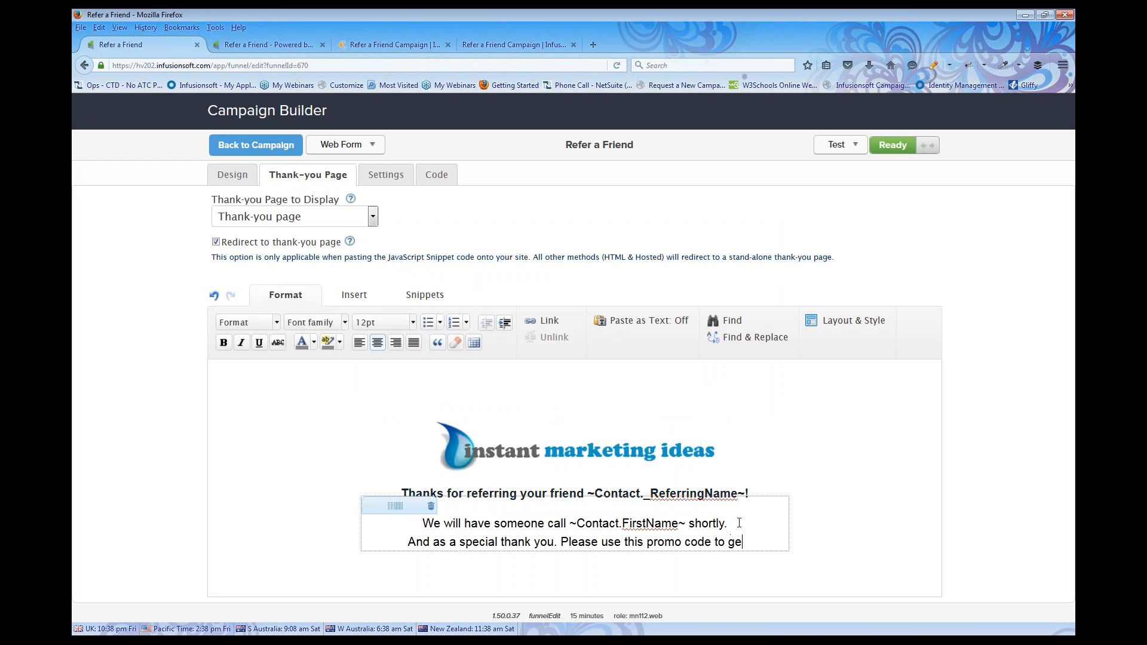
{"action": "type", "text": "t a discount "}
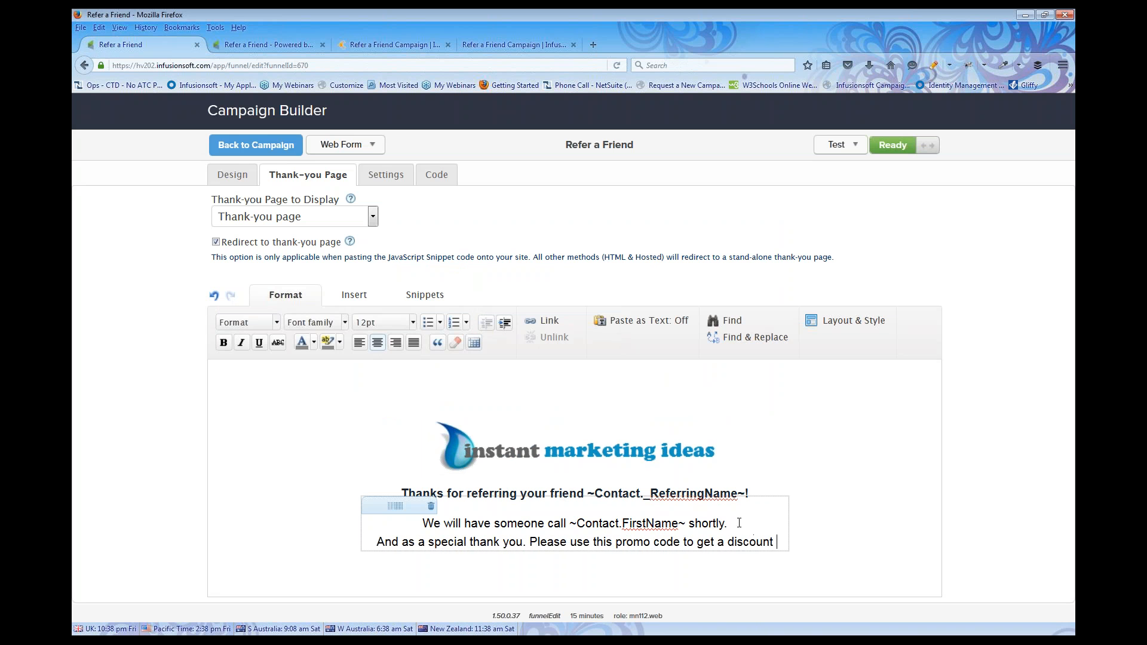
{"action": "type", "text": "on your n"}
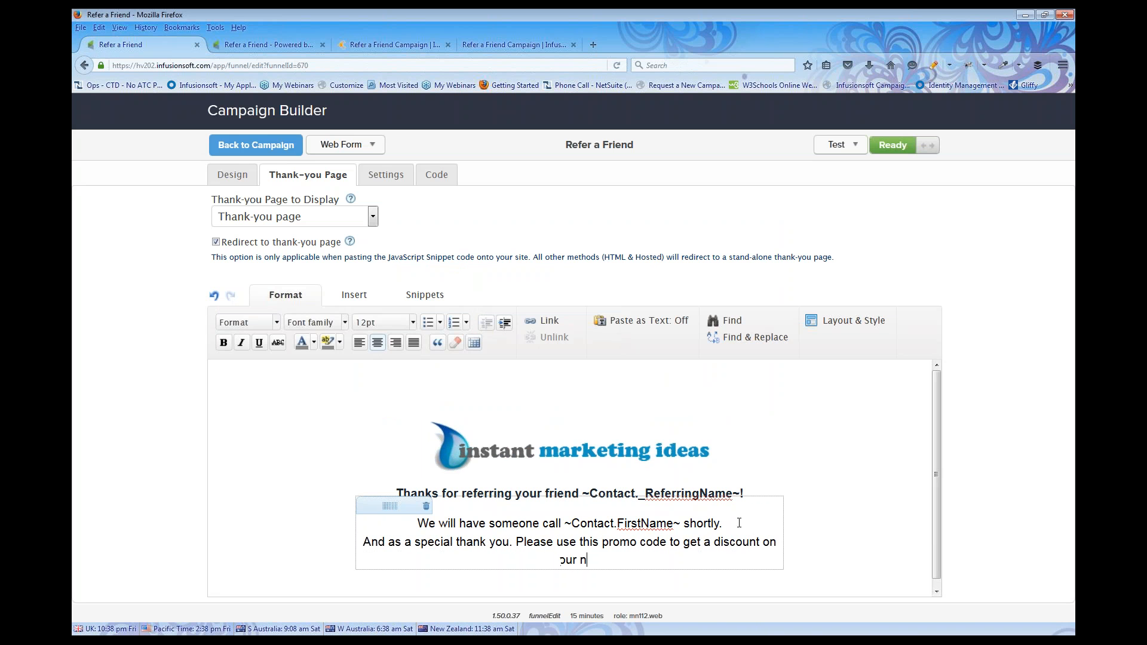
{"action": "type", "text": "ext order fun25"}
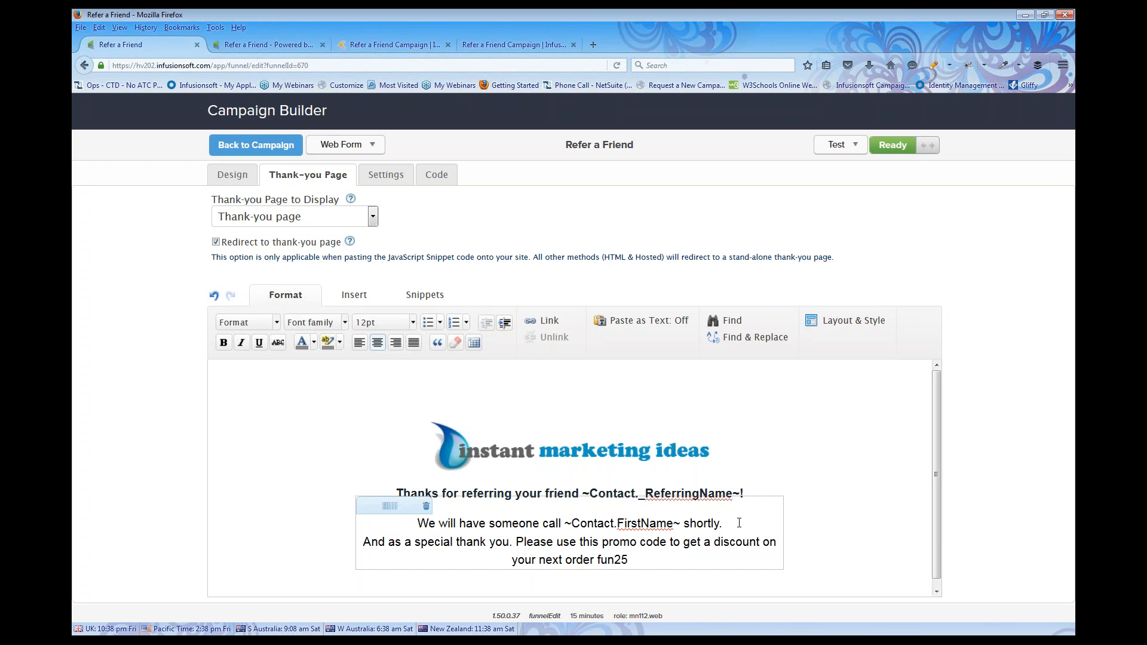
{"action": "type", "text": "!"}
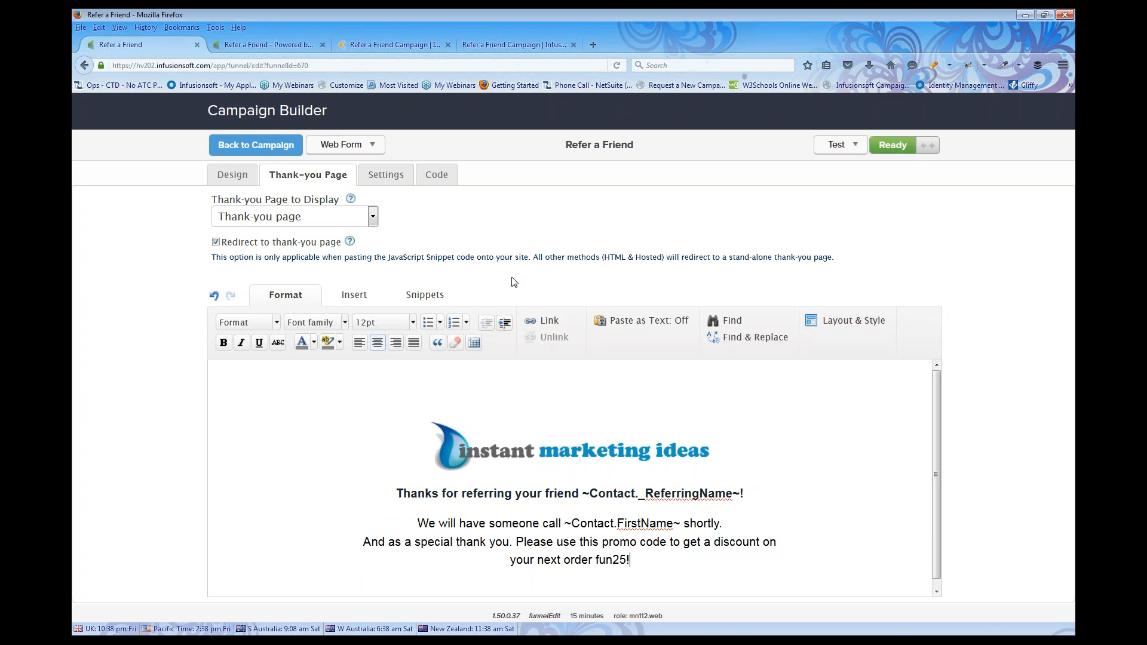
{"action": "left_click", "coordinate": [861, 323]}
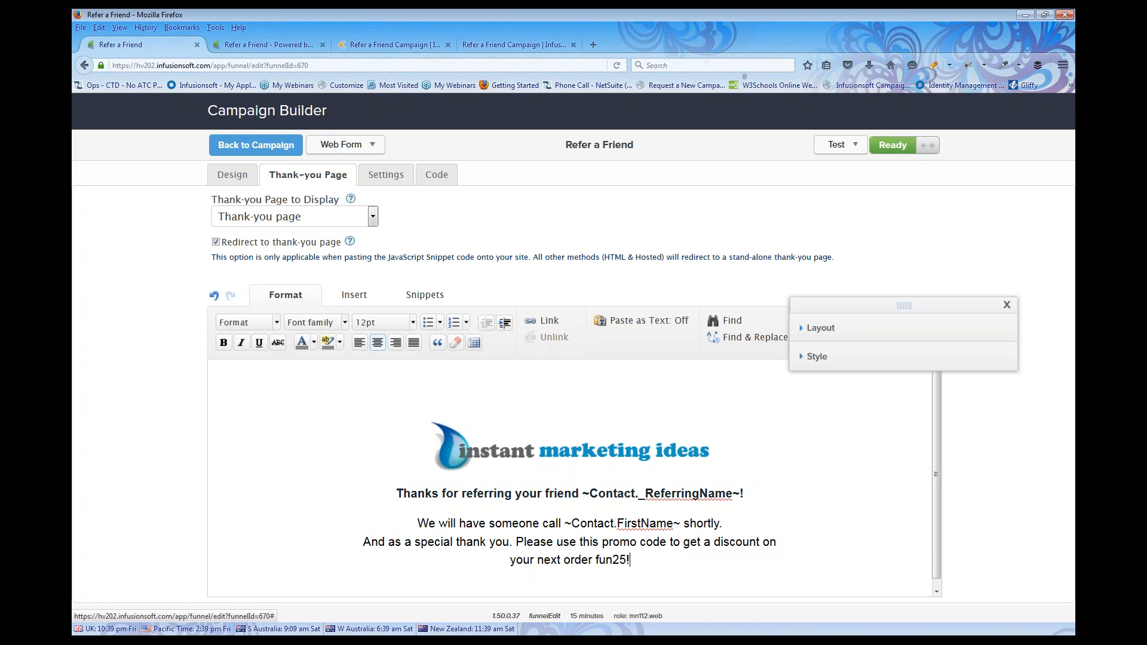
Apply the blue 'jan 20' style to the thank-you page, then open the form's Settings
{"action": "left_click", "coordinate": [845, 356]}
{"action": "scroll", "coordinate": [934, 484], "scroll_direction": "down", "scroll_amount": 3}
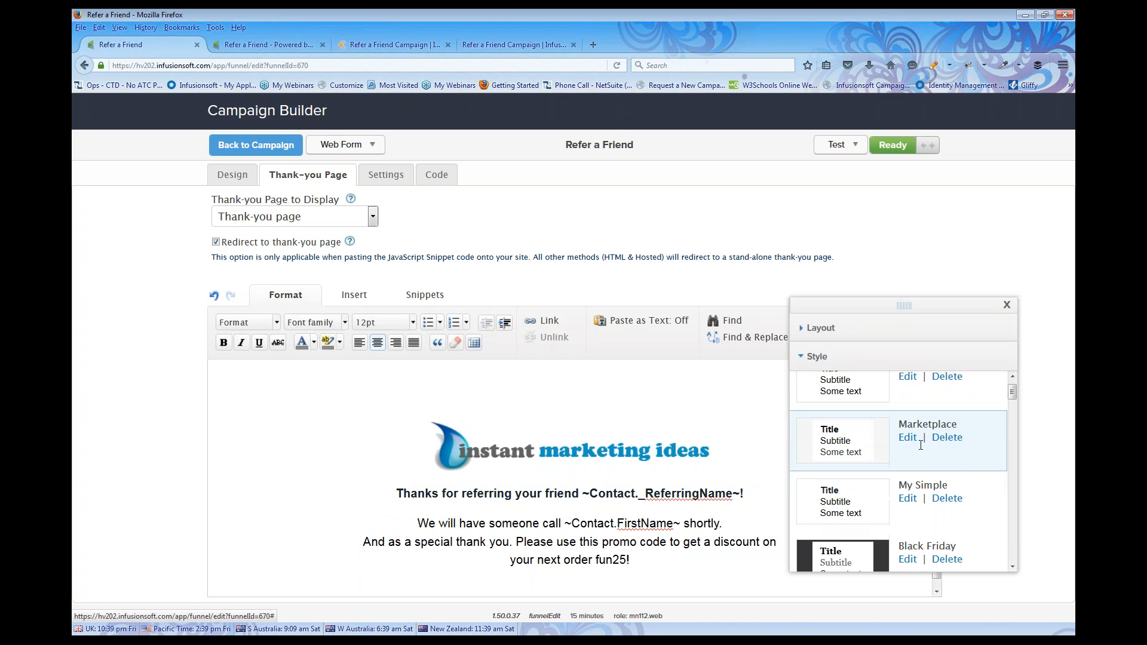
{"action": "scroll", "coordinate": [934, 484], "scroll_direction": "down", "scroll_amount": 2}
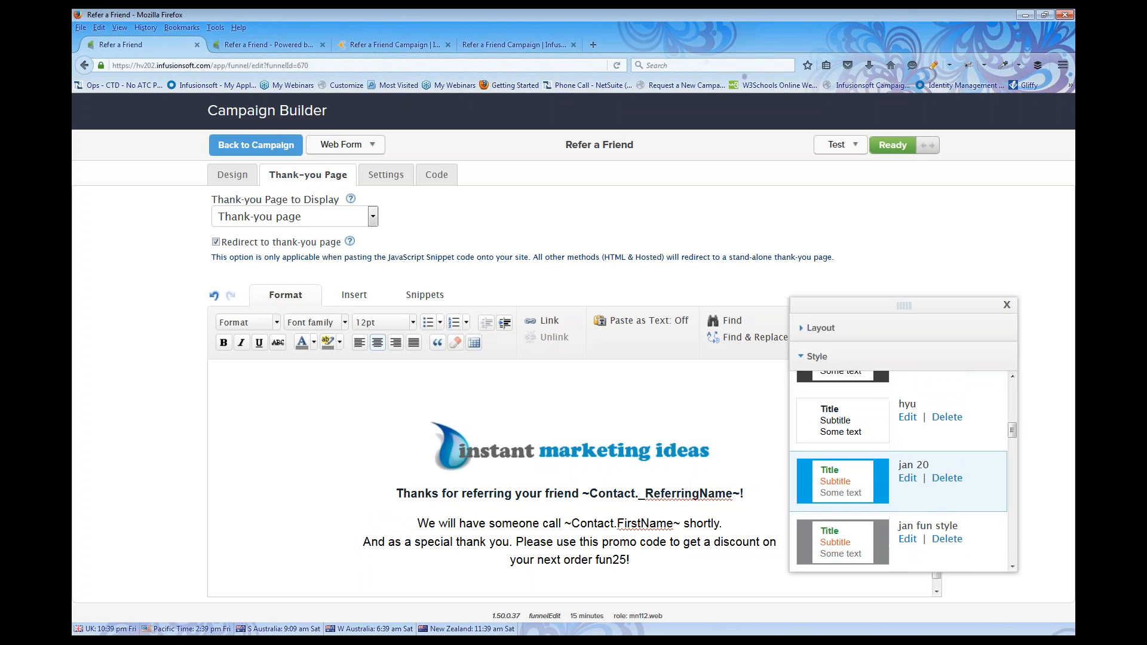
{"action": "left_click", "coordinate": [908, 477]}
{"action": "scroll", "coordinate": [255, 420], "scroll_direction": "down", "scroll_amount": 2}
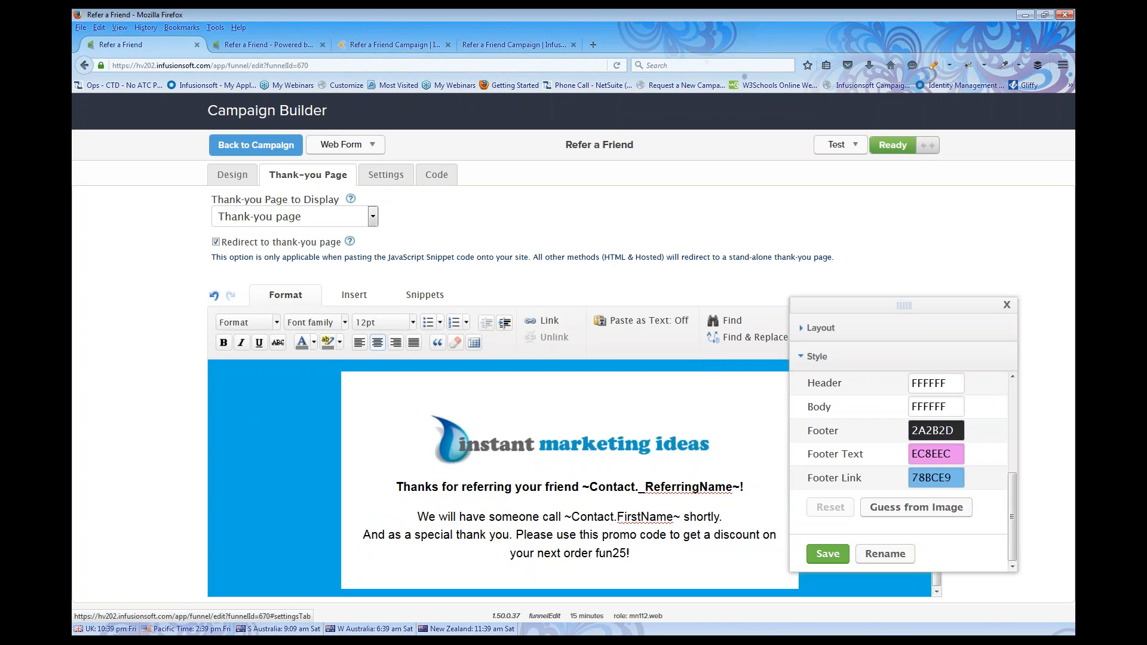
{"action": "left_click", "coordinate": [386, 175]}
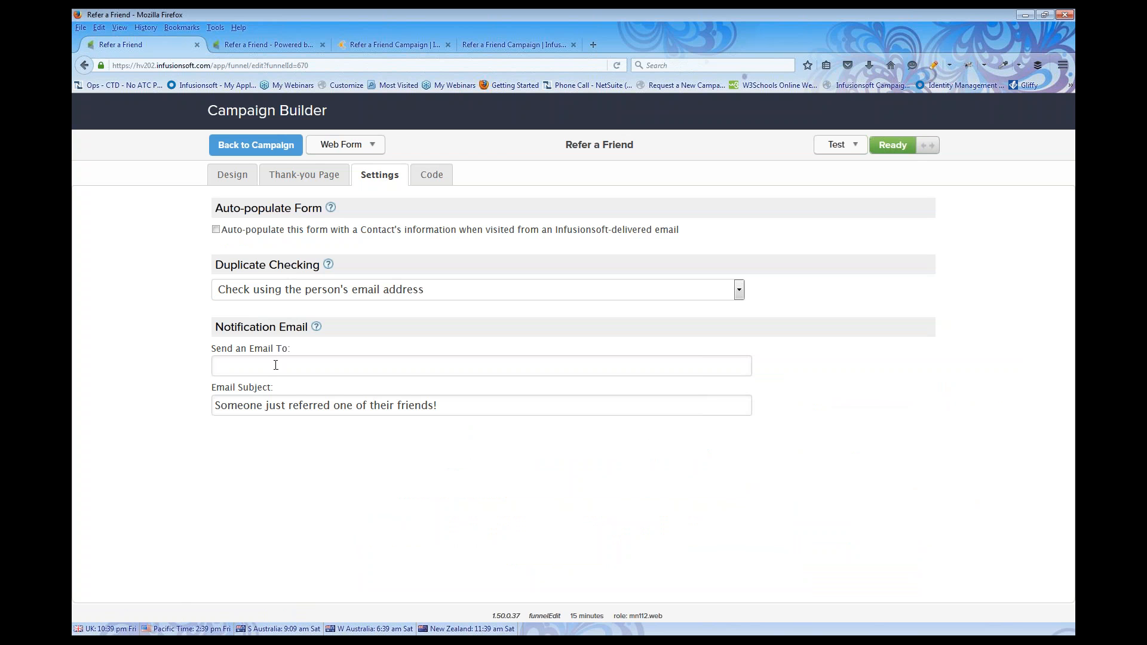
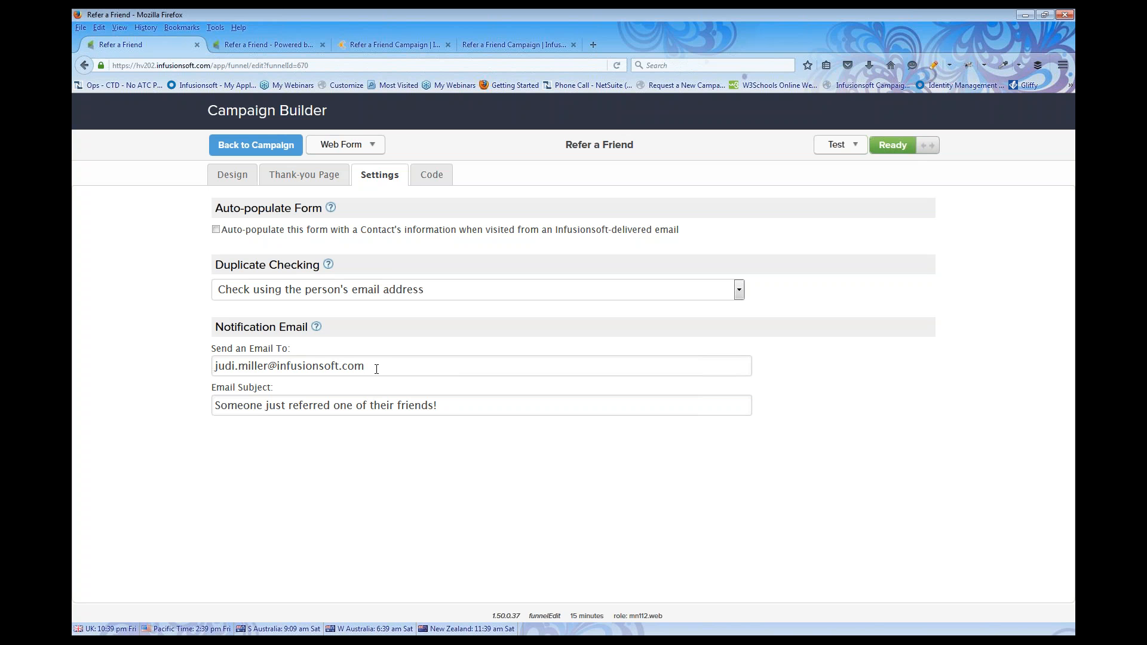
Enter the notification recipient's e-mail address in Send an Email To, then view the Code options
{"action": "type", "text": ","}
{"action": "left_click", "coordinate": [427, 180]}
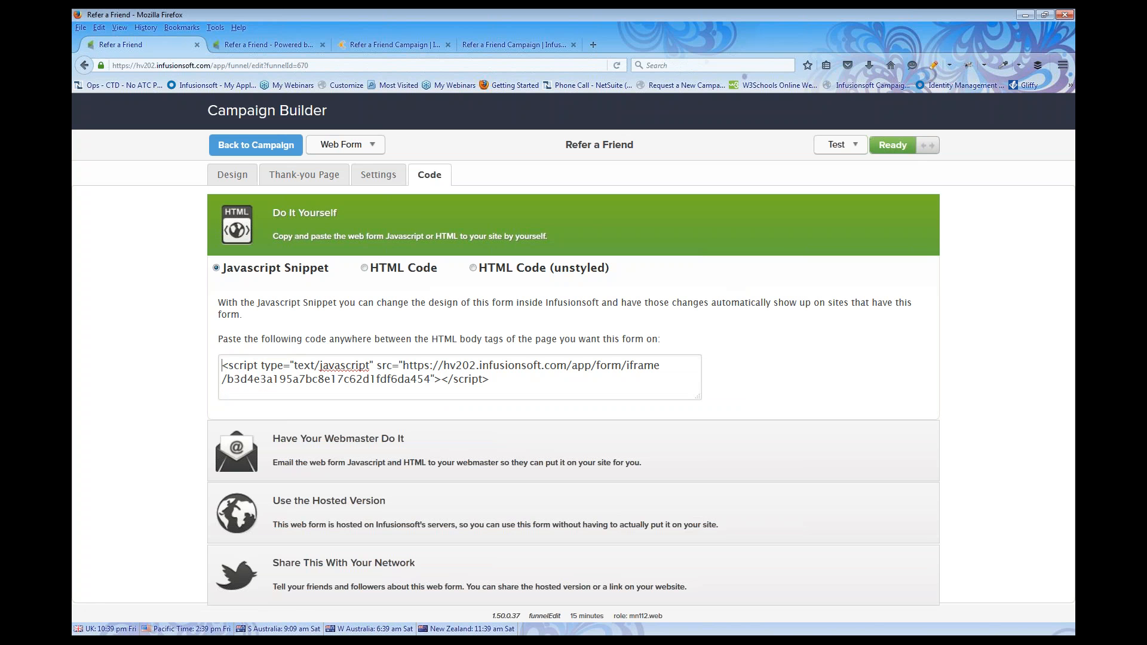
Select the hosted form's Pretty URL, then open the campaign's Task to Call New Referral sequence
{"action": "left_click", "coordinate": [301, 509]}
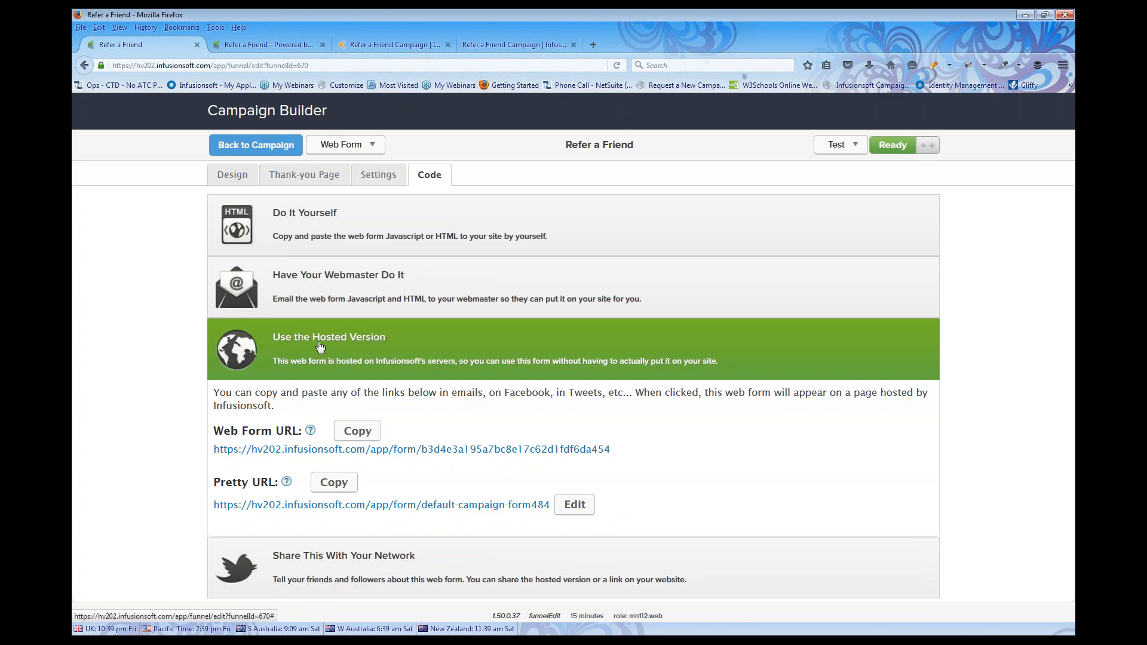
{"action": "left_click_drag", "start_coordinate": [211, 507], "coordinate": [551, 518]}
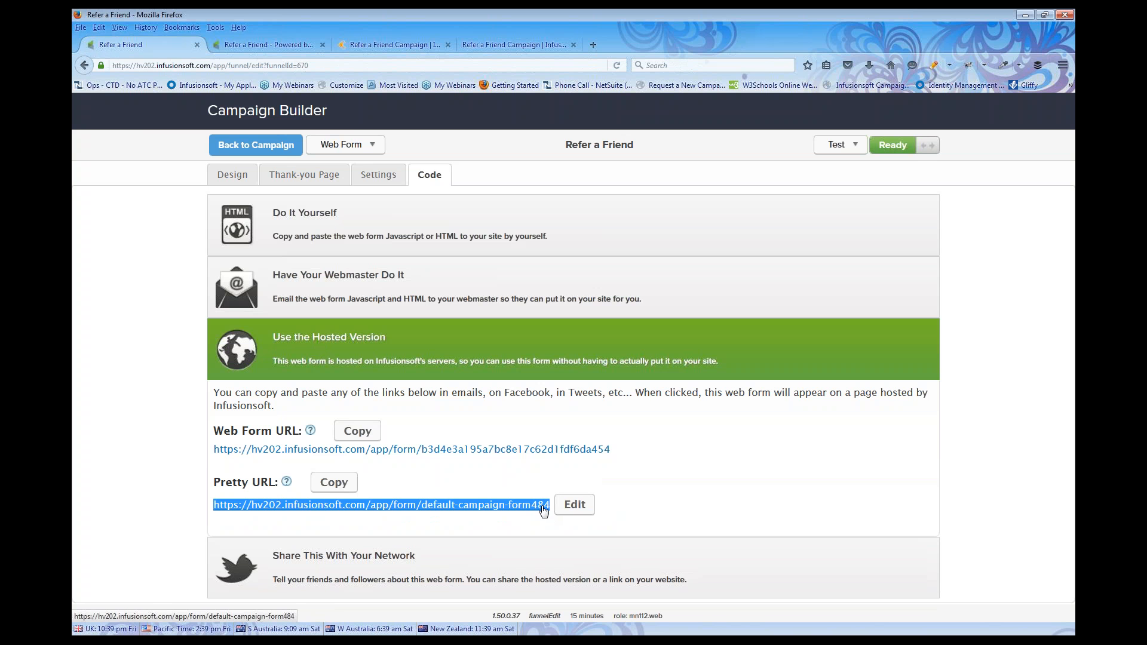
{"action": "left_click", "coordinate": [244, 147]}
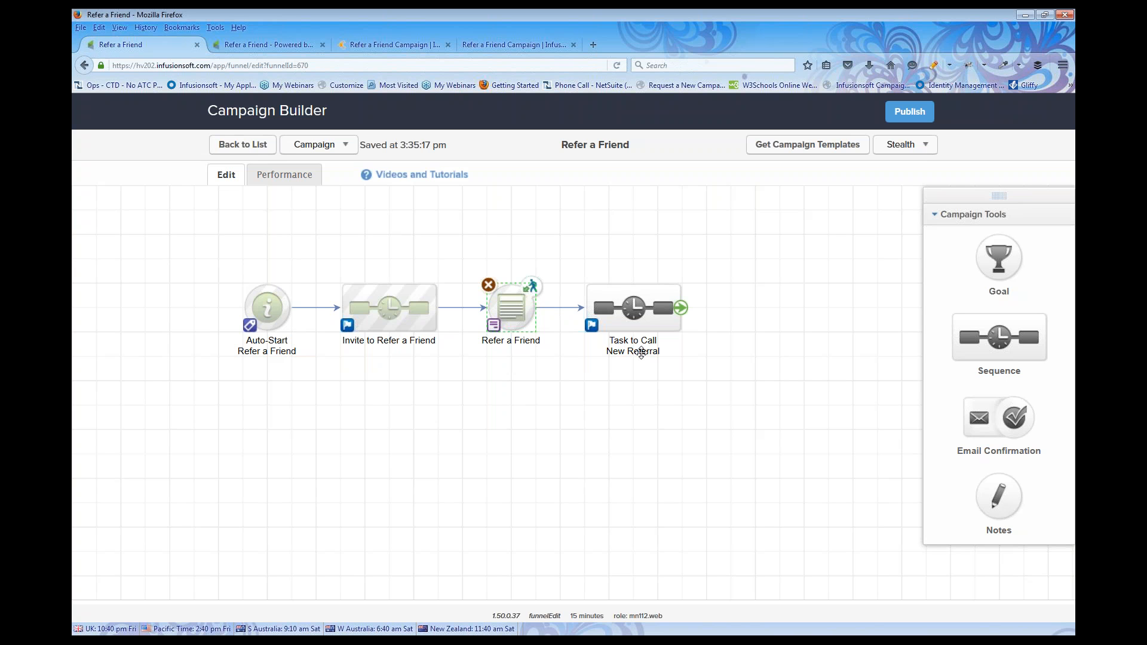
{"action": "double_click", "coordinate": [634, 310]}
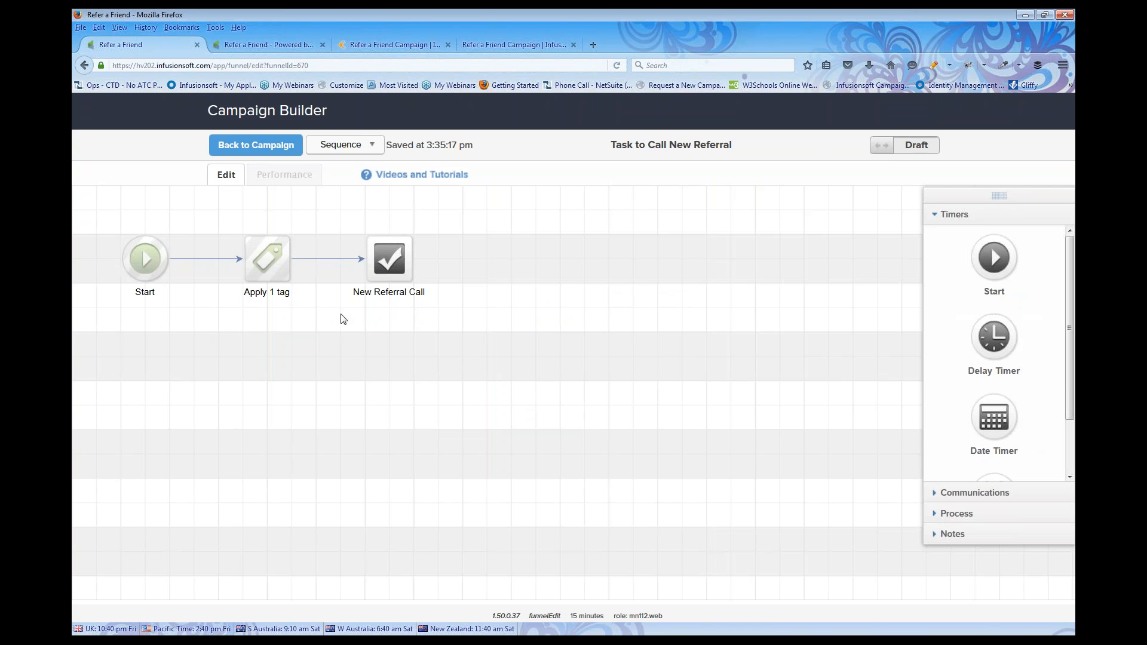
{"action": "left_click_drag", "start_coordinate": [220, 196], "coordinate": [317, 335]}
{"action": "double_click", "coordinate": [268, 260]}
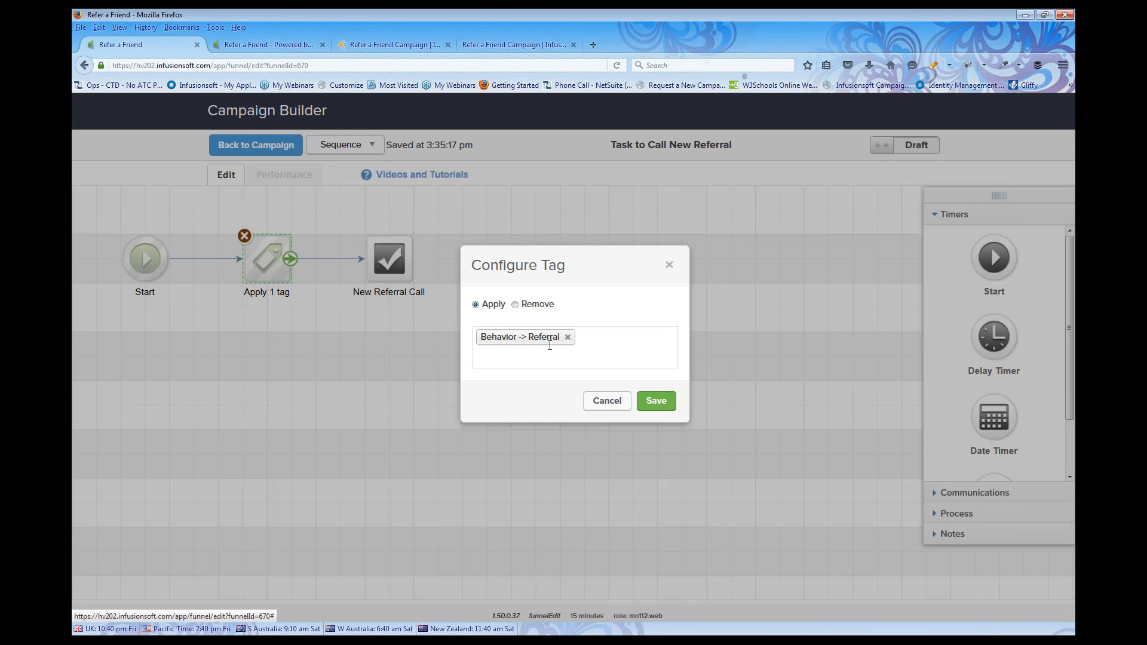
{"action": "left_click", "coordinate": [654, 402]}
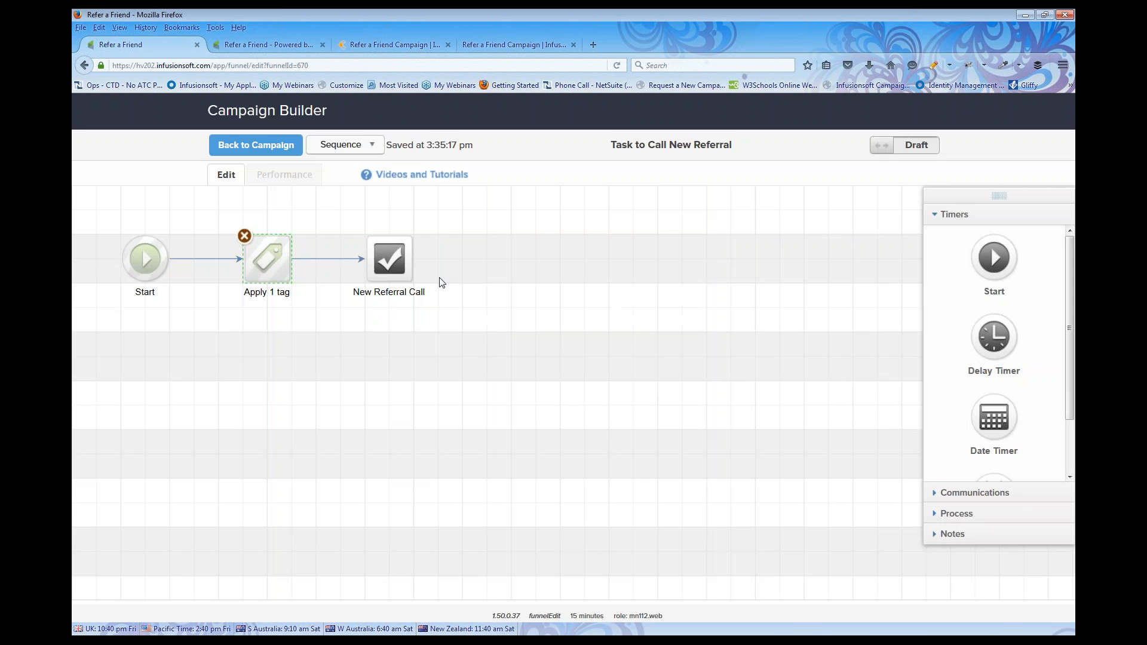
Keep the New Referral Call as a Call task assigned to the contact's owner with a backup user
{"action": "double_click", "coordinate": [388, 260]}
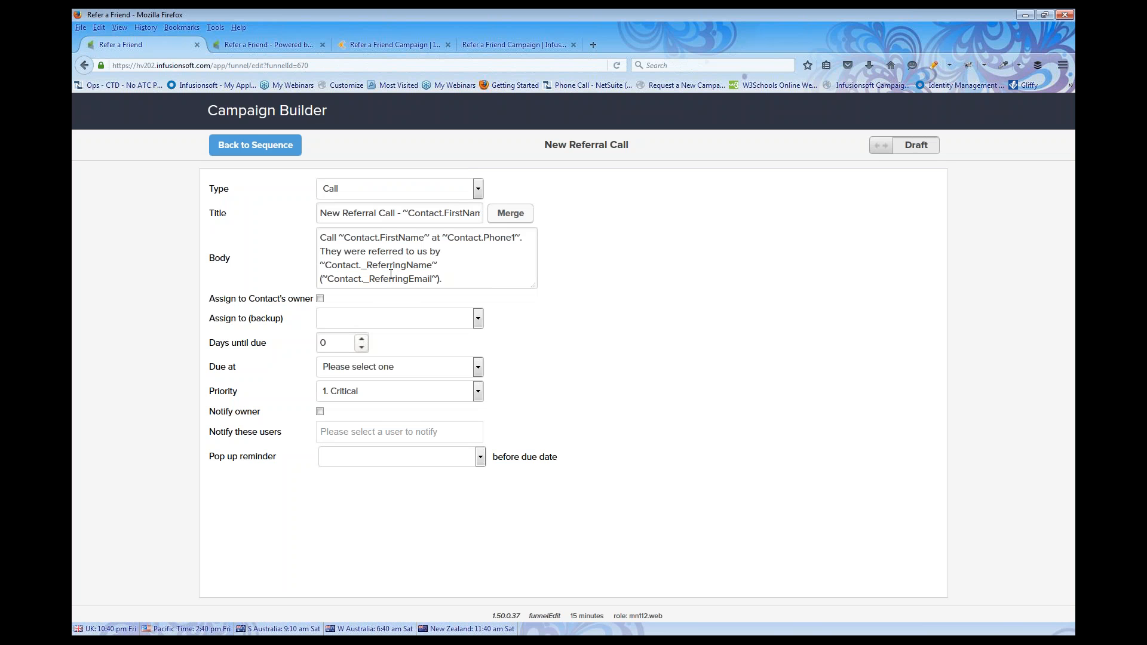
{"action": "left_click", "coordinate": [353, 192]}
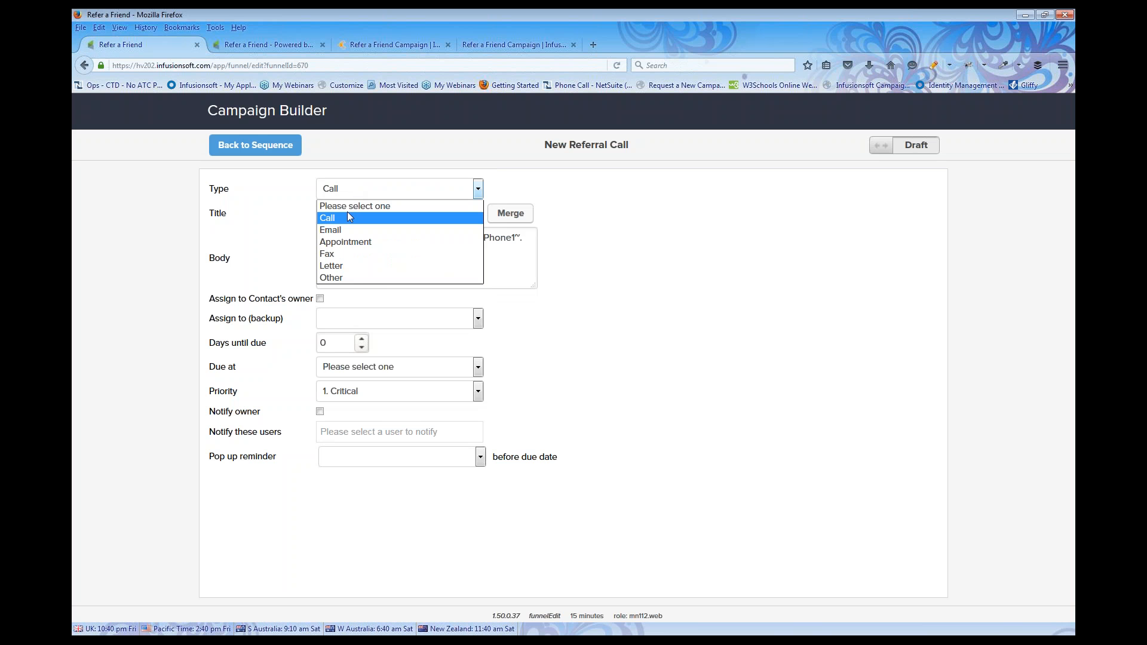
{"action": "left_click", "coordinate": [347, 216]}
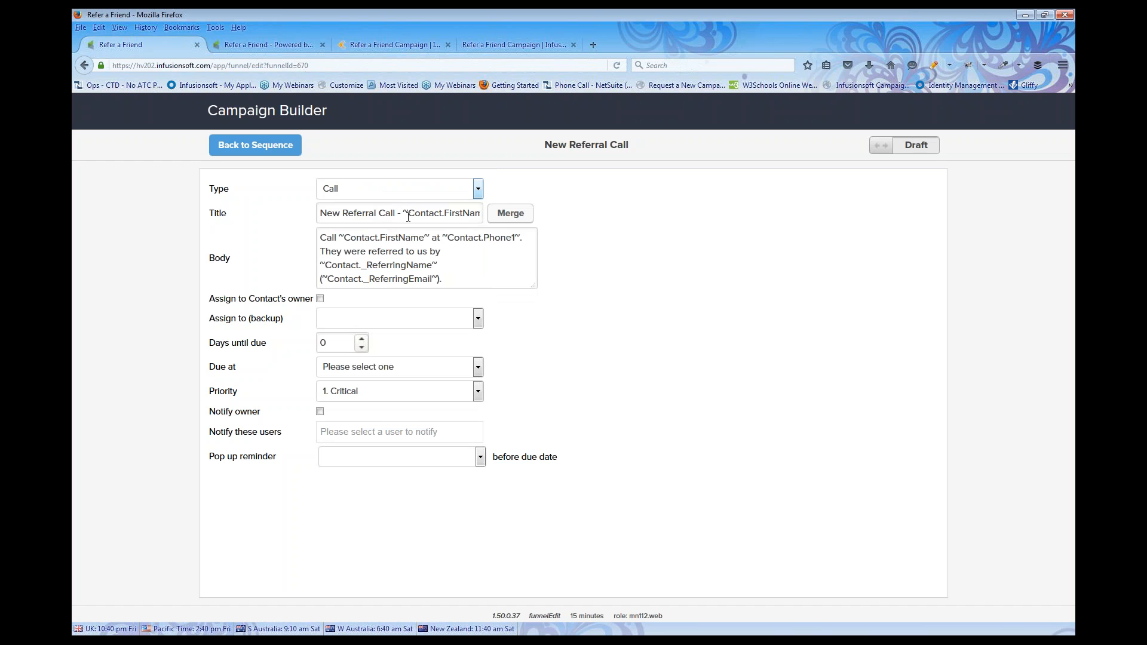
{"action": "left_click_drag", "start_coordinate": [402, 214], "coordinate": [494, 228]}
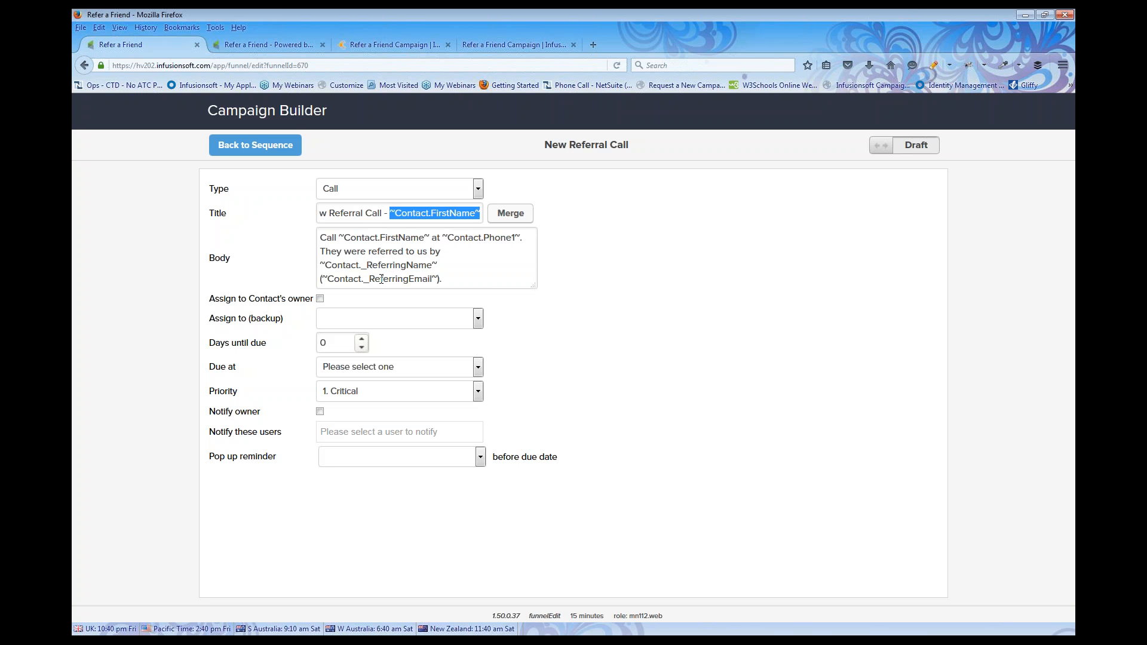
{"action": "left_click", "coordinate": [321, 299]}
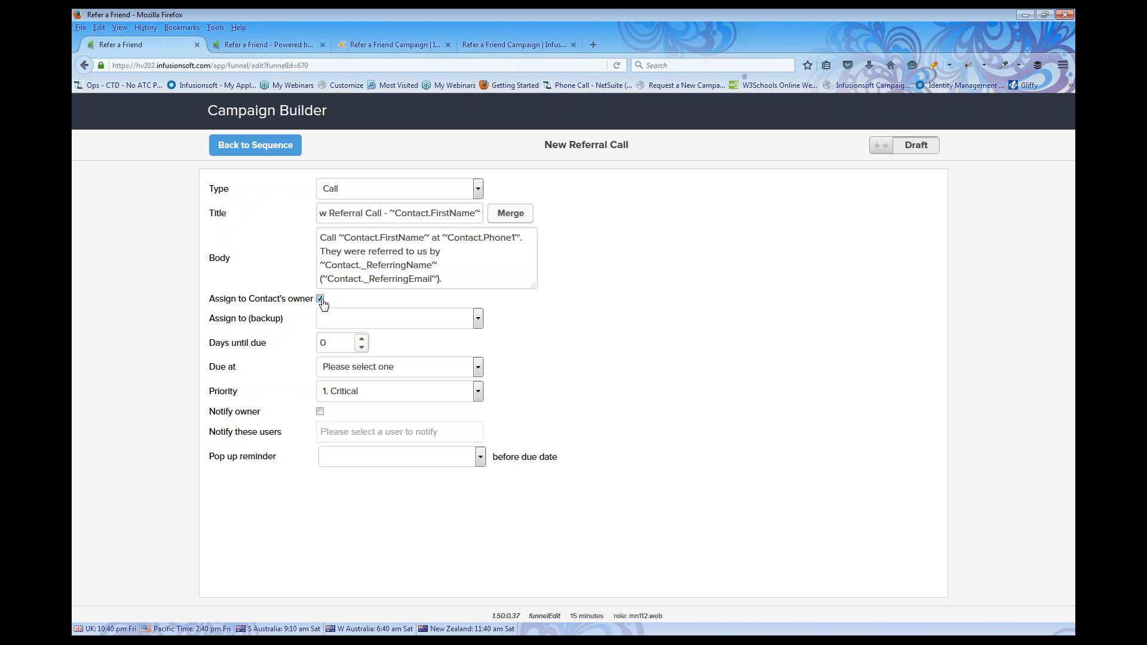
{"action": "left_click", "coordinate": [477, 320]}
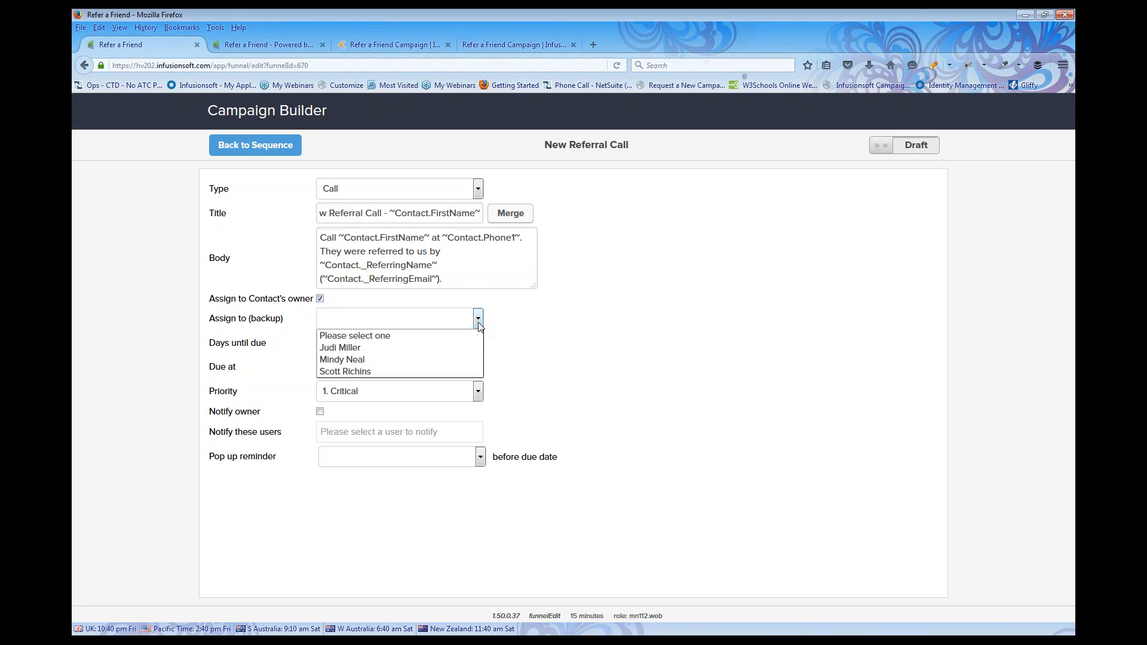
{"action": "left_click", "coordinate": [428, 349]}
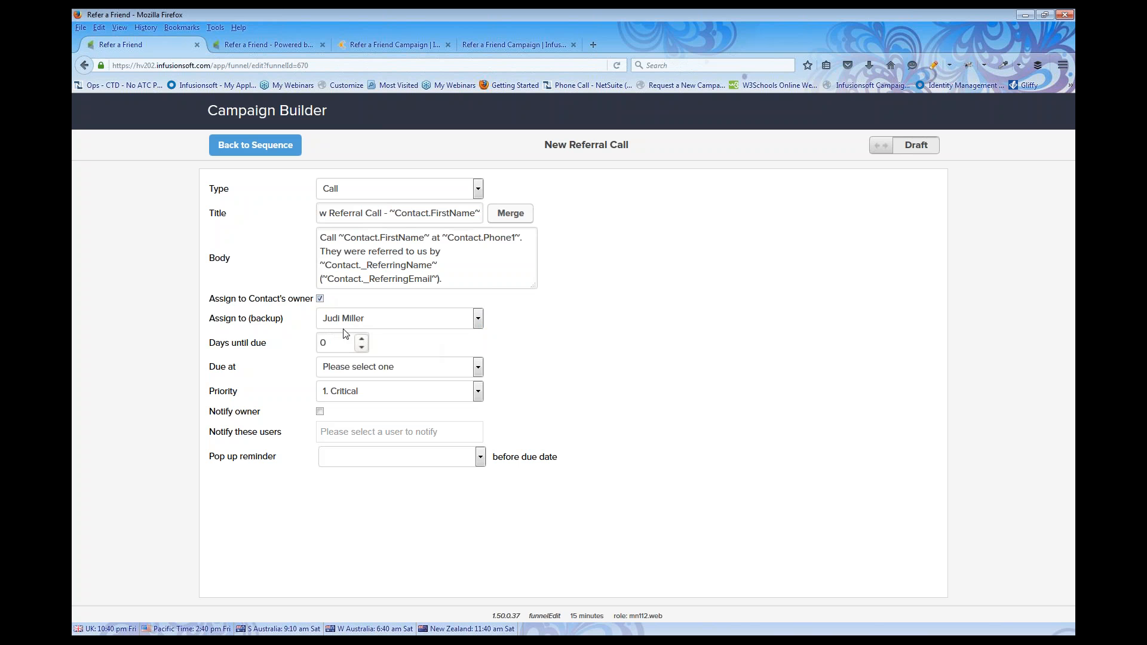
Review the due settings, keep priority 1. Critical without owner notification, and mark the task Ready
{"action": "left_click_drag", "start_coordinate": [205, 349], "coordinate": [269, 357]}
{"action": "left_click_drag", "start_coordinate": [207, 366], "coordinate": [242, 374]}
{"action": "left_click", "coordinate": [479, 392]}
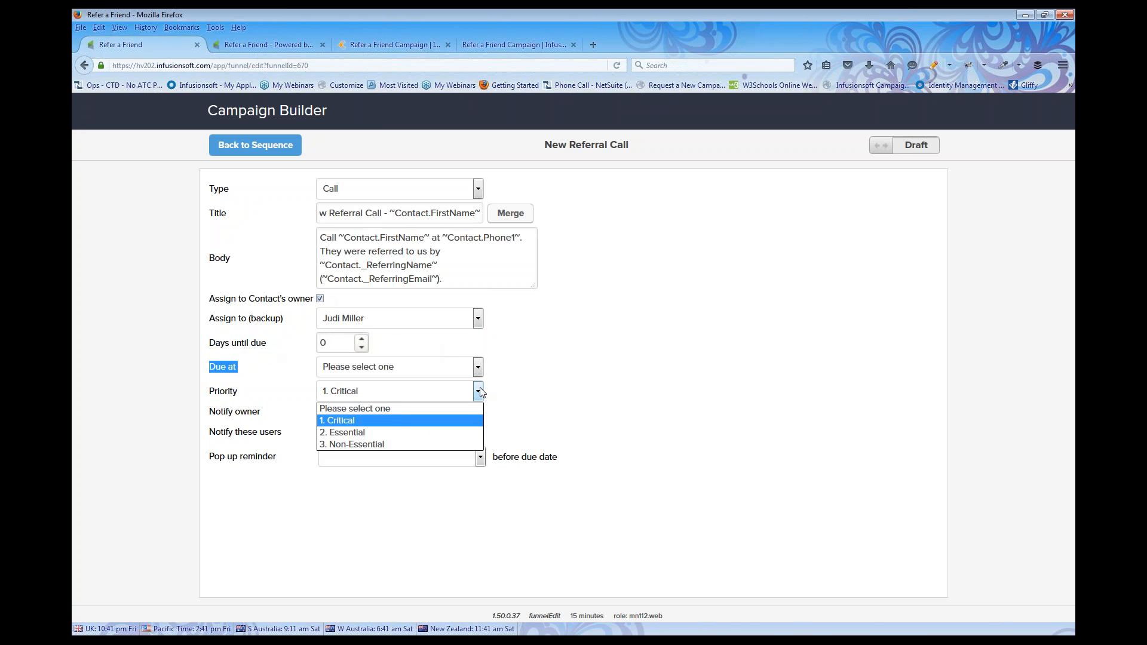
{"action": "left_click", "coordinate": [538, 398]}
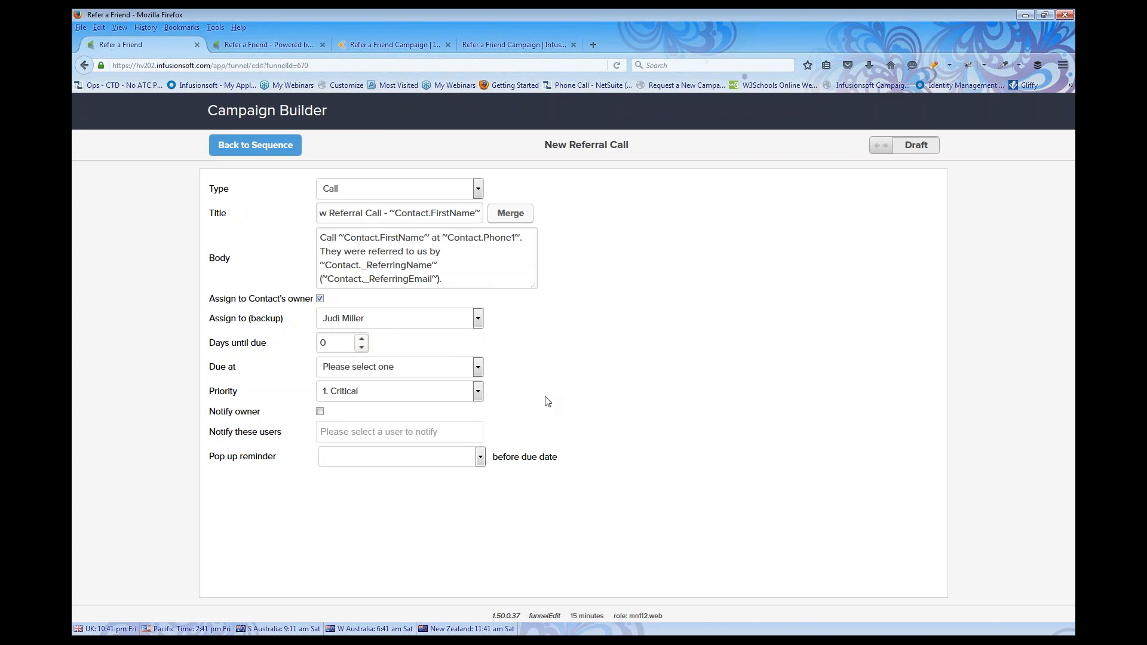
{"action": "left_click", "coordinate": [323, 416]}
{"action": "left_click", "coordinate": [320, 414]}
{"action": "left_click", "coordinate": [922, 150]}
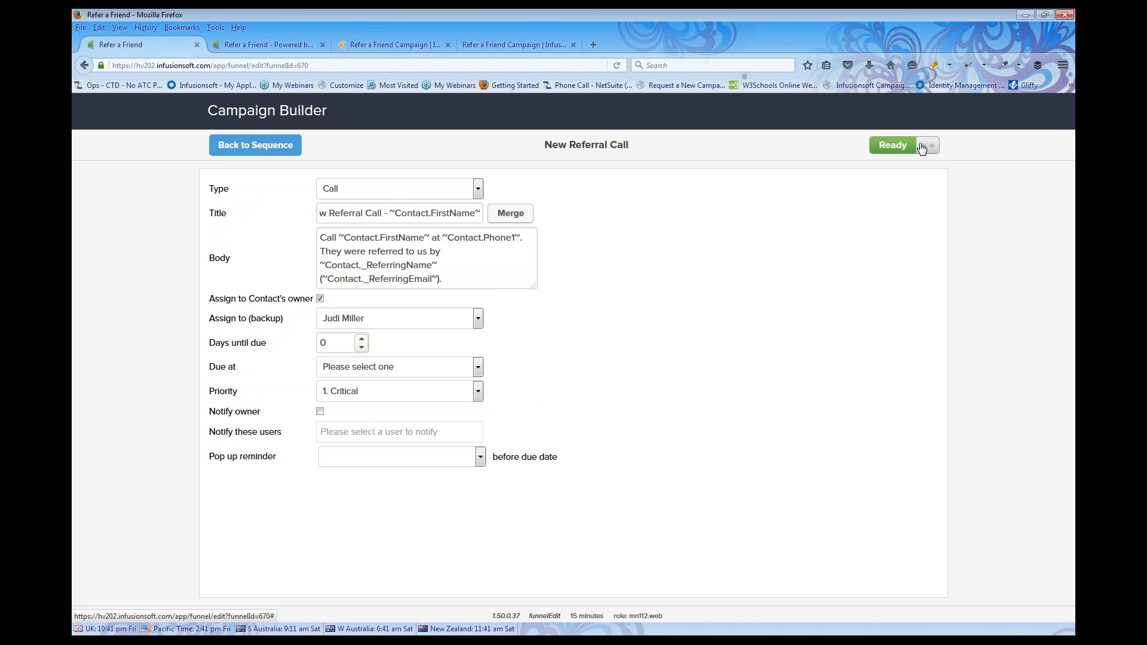
Mark the Task to Call New Referral sequence Ready, then save the Auto-Start goal's tag settings
{"action": "left_click", "coordinate": [255, 146]}
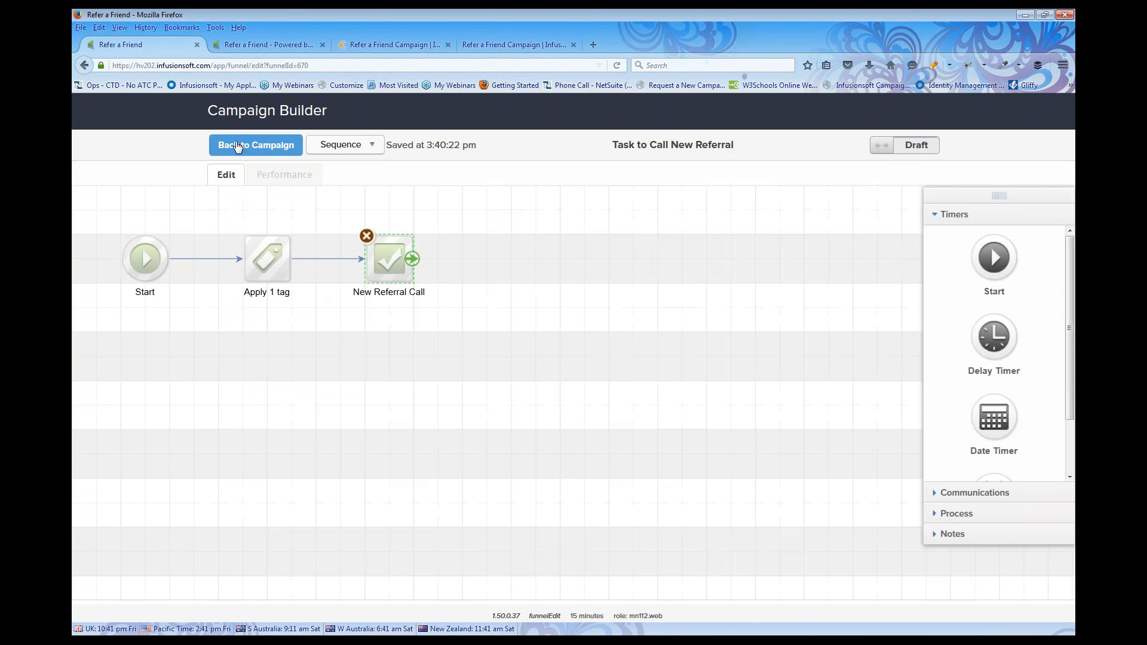
{"action": "left_click_drag", "start_coordinate": [123, 208], "coordinate": [442, 329]}
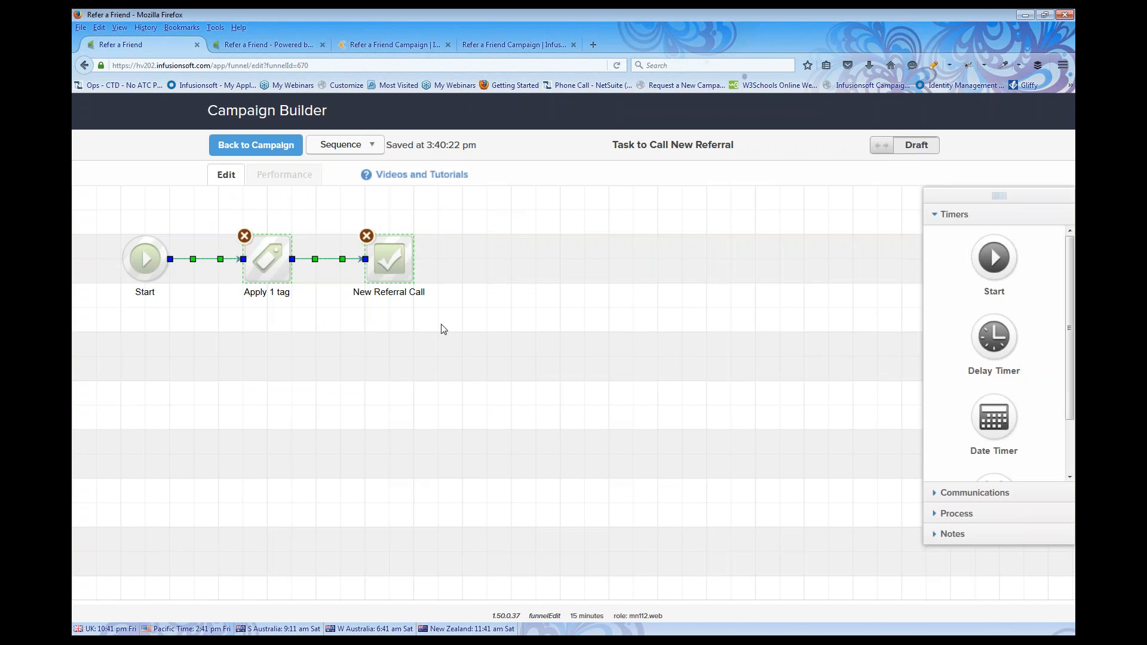
{"action": "left_click", "coordinate": [919, 149]}
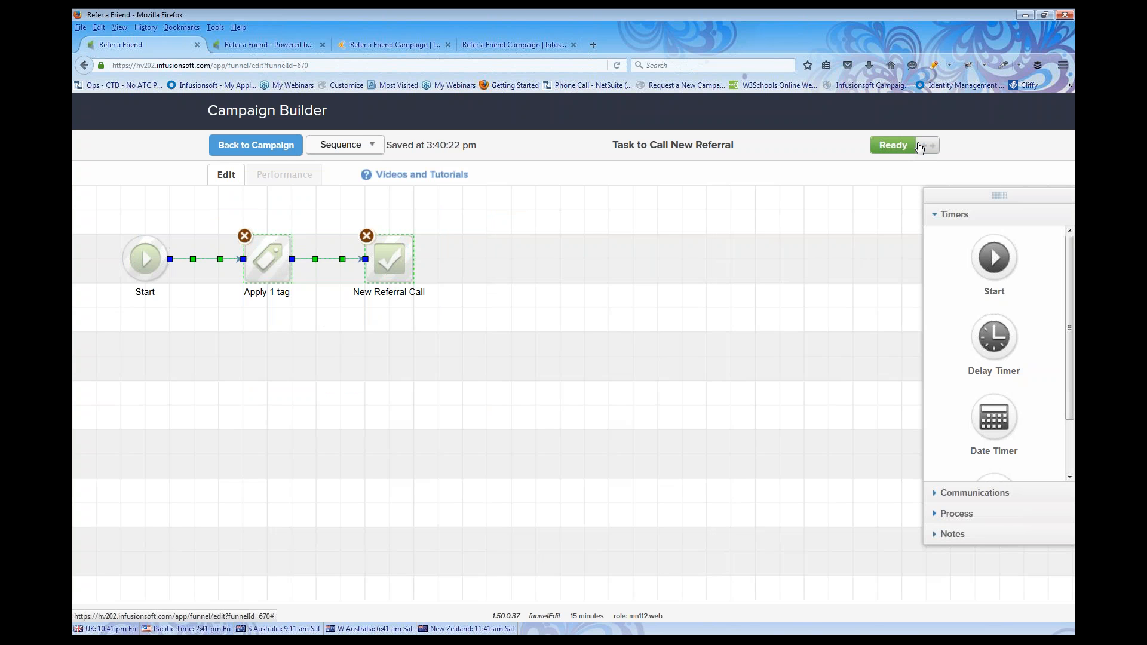
{"action": "left_click", "coordinate": [270, 151]}
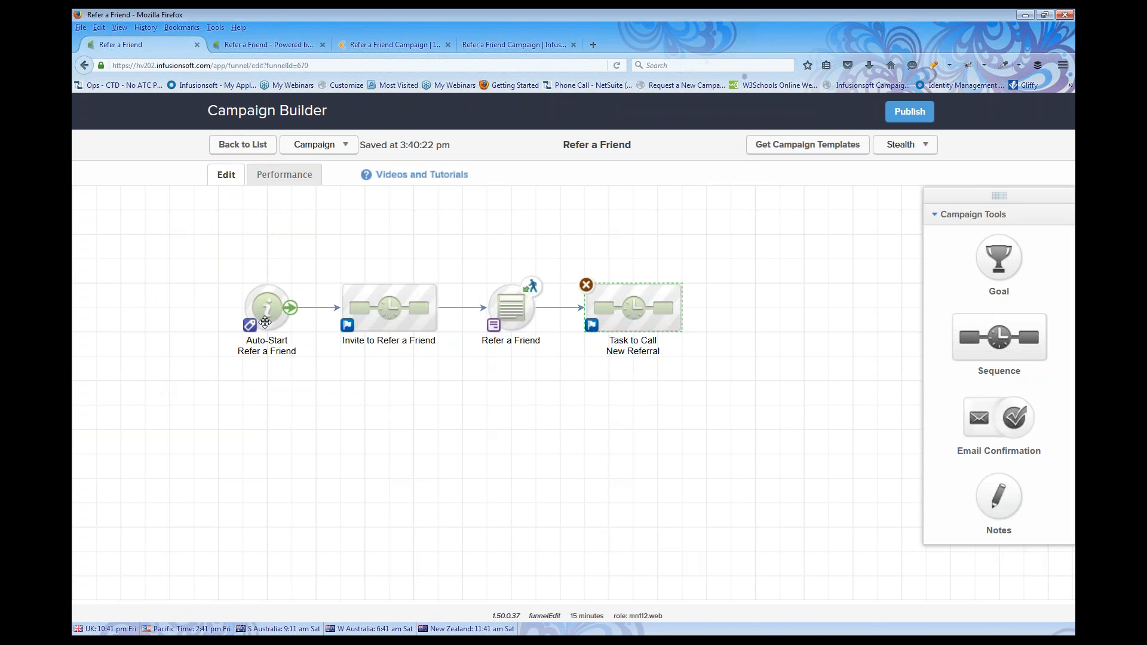
{"action": "double_click", "coordinate": [265, 316]}
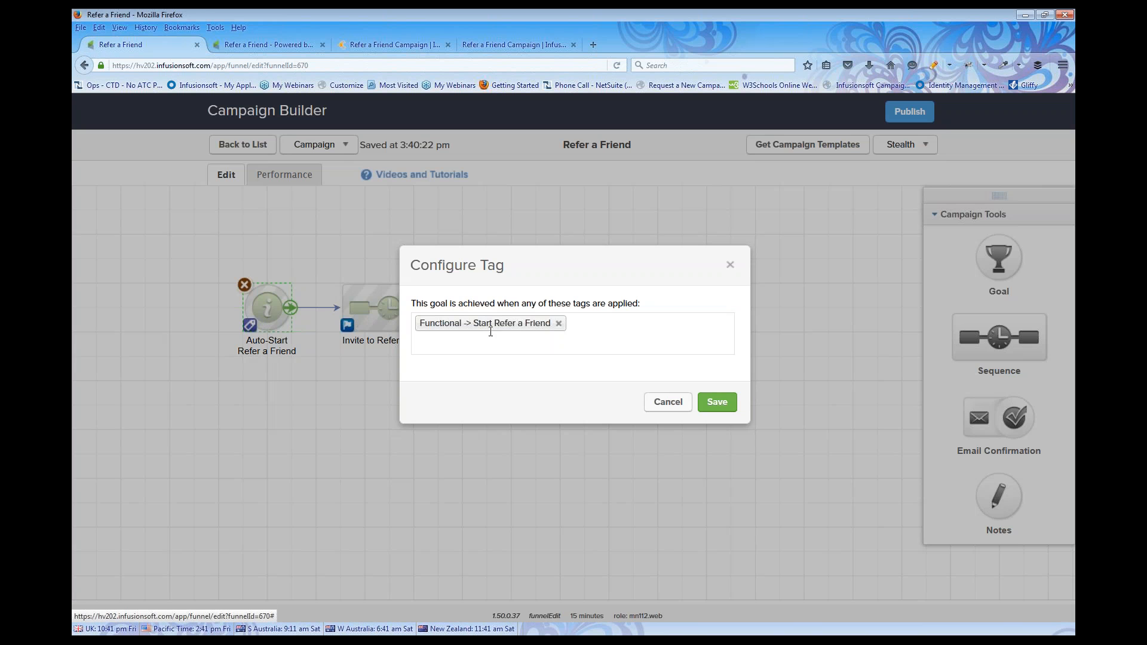
{"action": "left_click", "coordinate": [717, 402]}
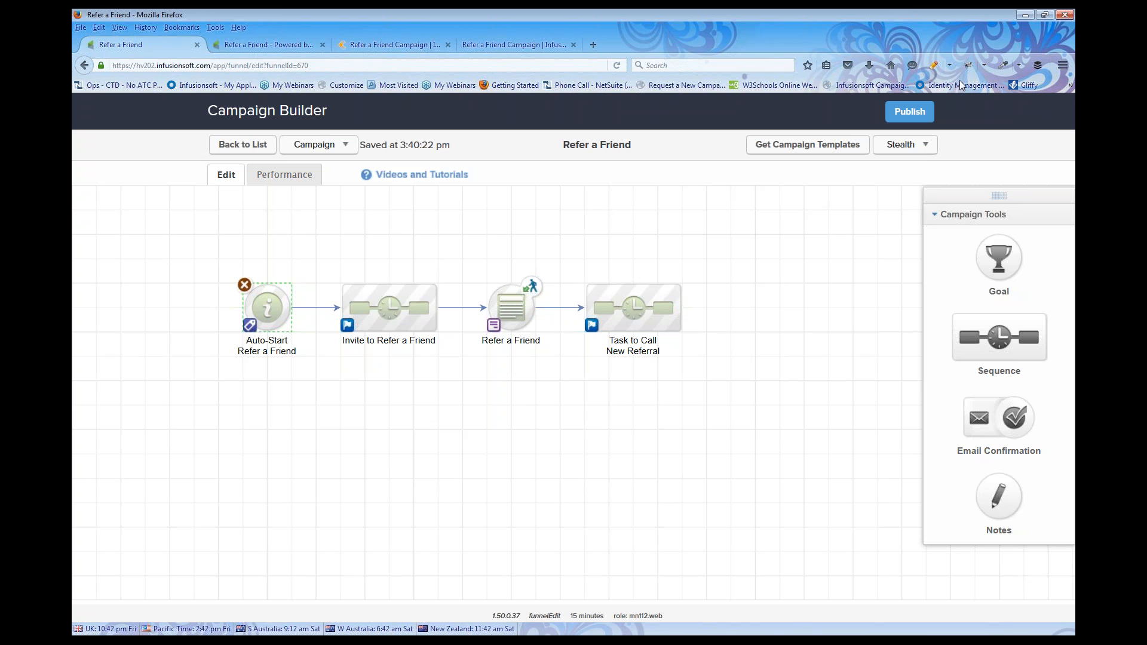
Publish the Refer a Friend campaign once the checklist passes, then return to the campaign list
{"action": "left_click", "coordinate": [910, 112]}
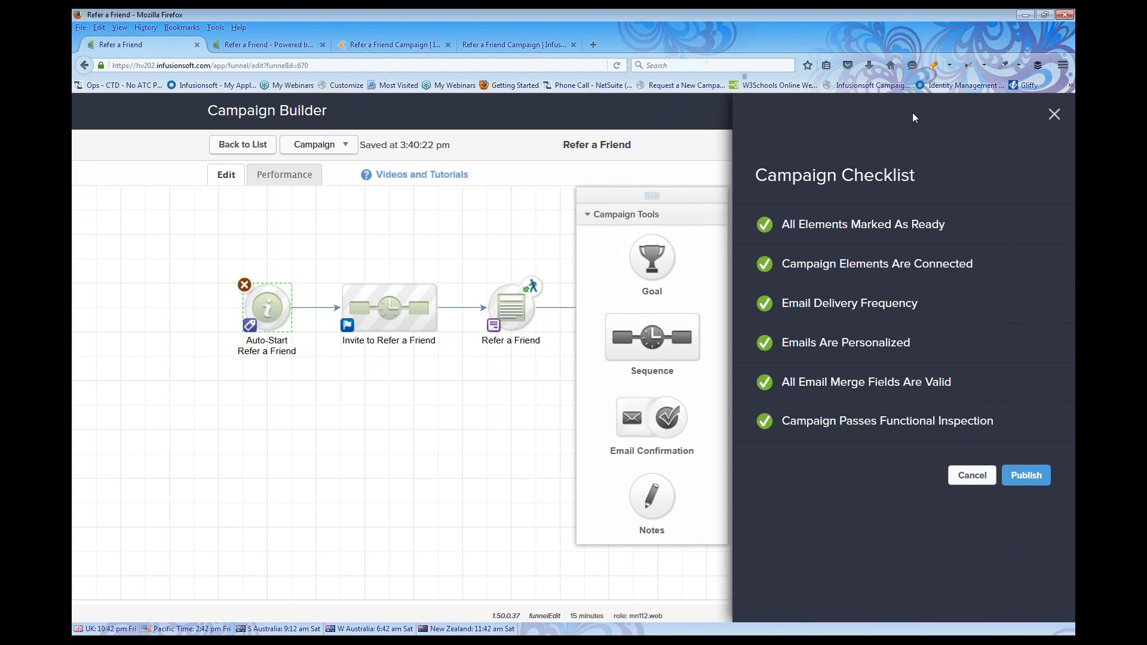
{"action": "left_click", "coordinate": [1029, 476]}
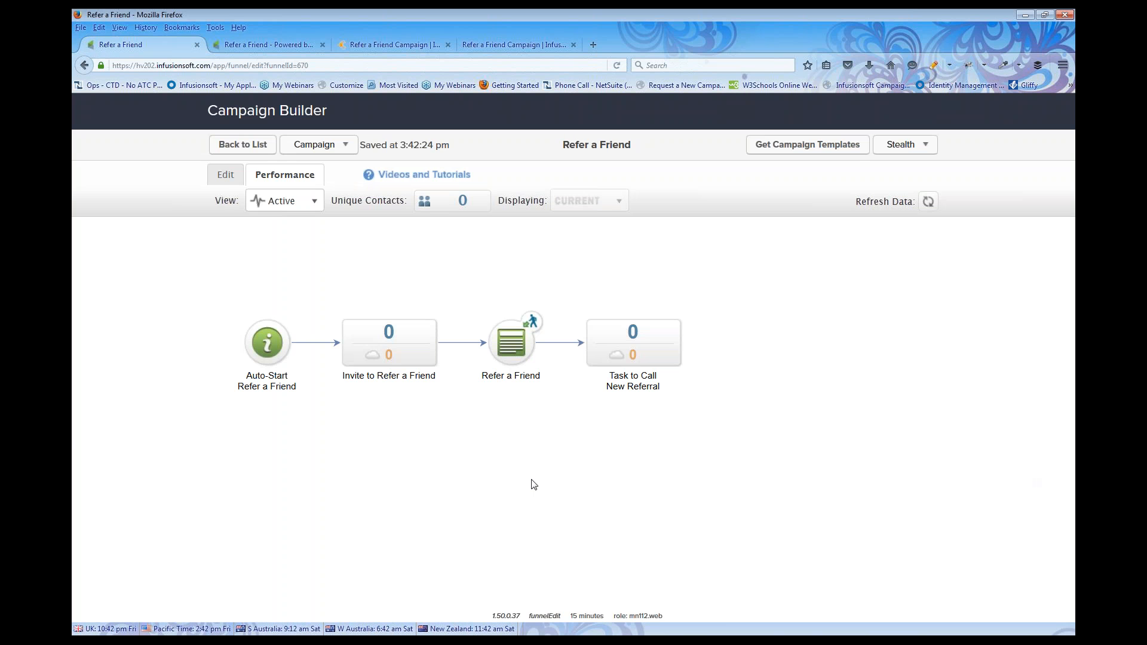
{"action": "left_click", "coordinate": [226, 174]}
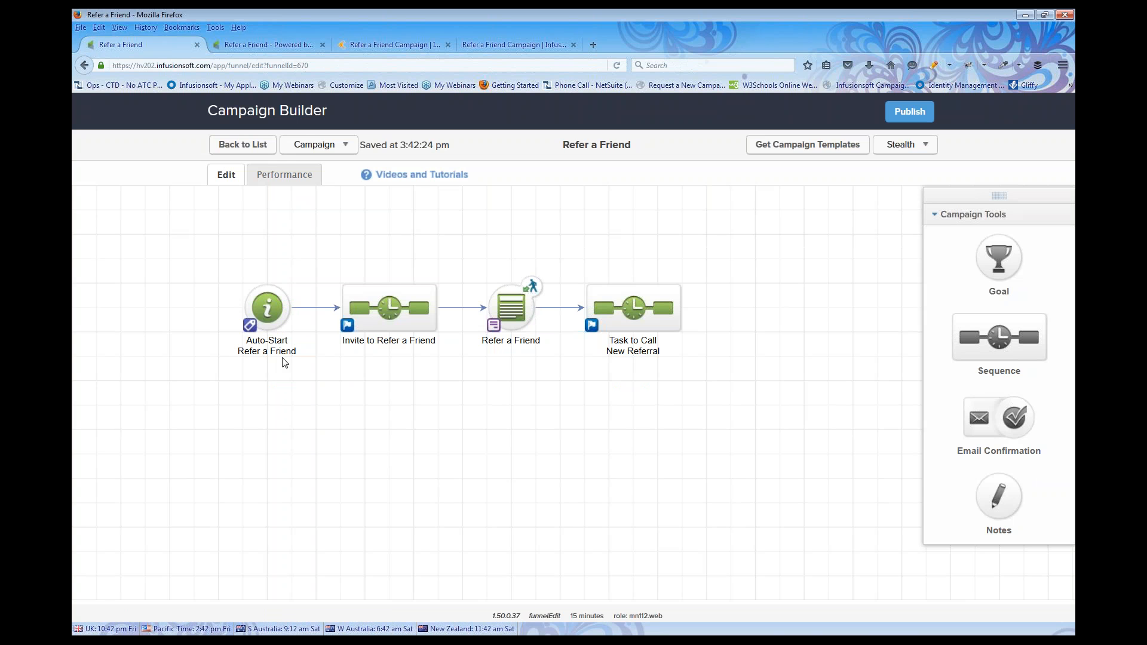
{"action": "left_click", "coordinate": [248, 145]}
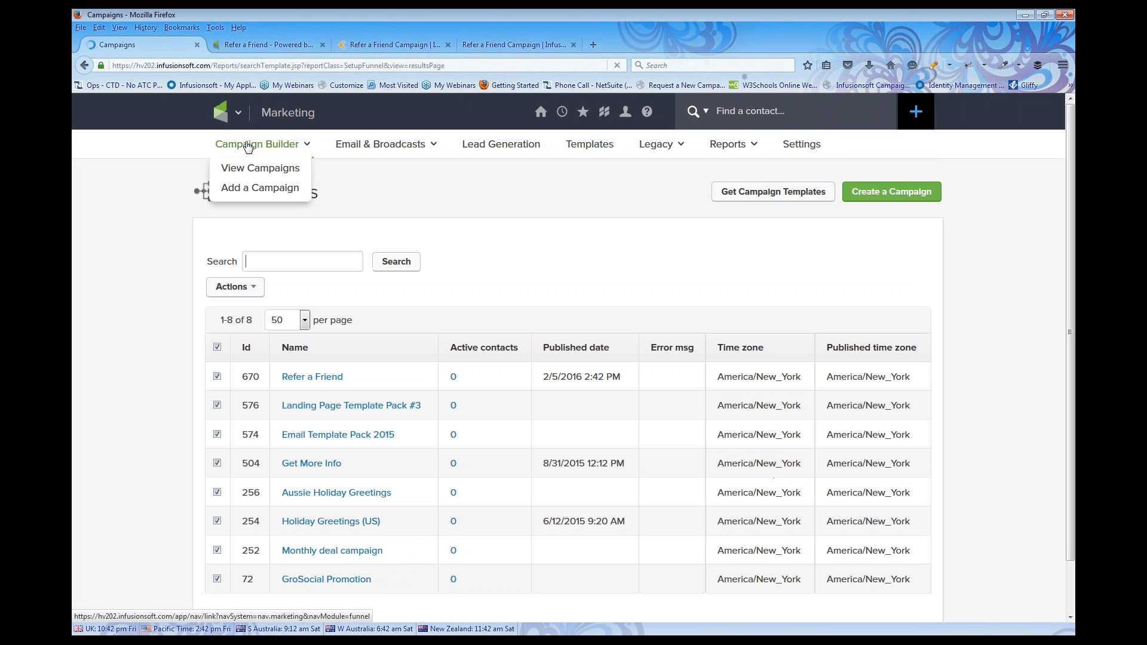
{"action": "left_click", "coordinate": [562, 112]}
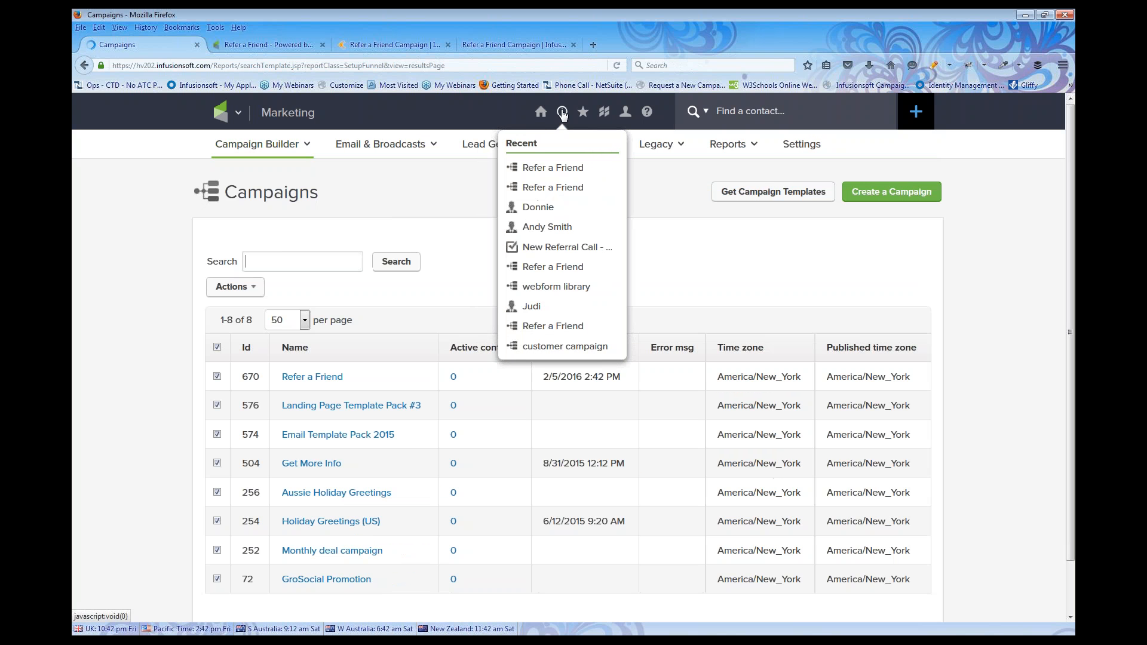
{"action": "left_click", "coordinate": [533, 307]}
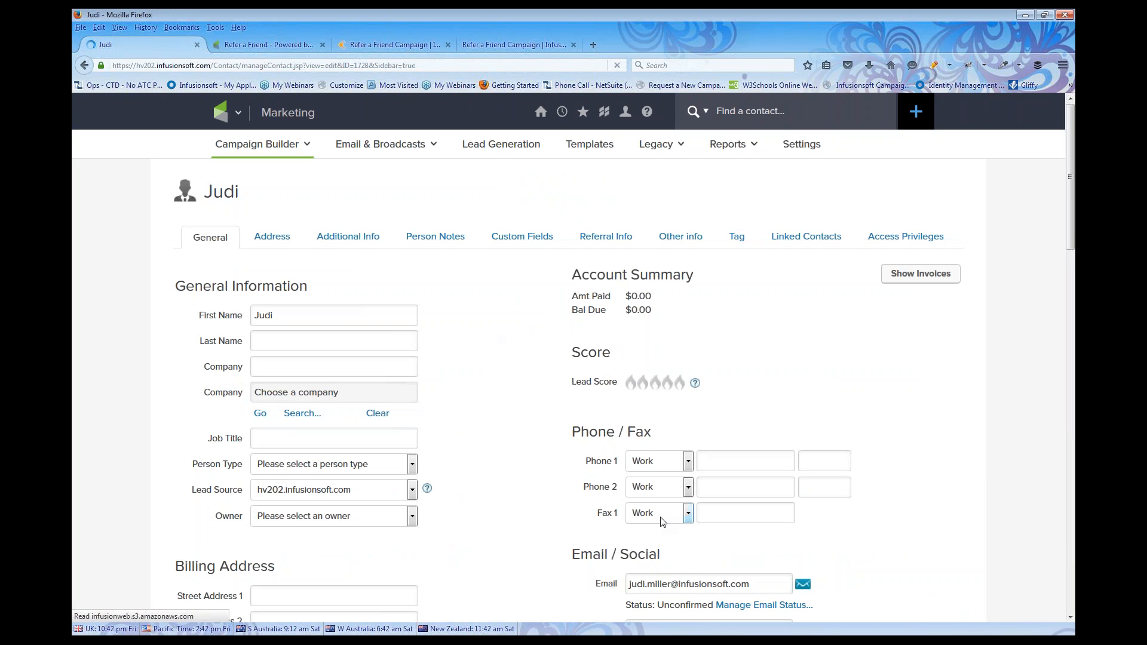
{"action": "scroll", "coordinate": [672, 531], "scroll_direction": "down", "scroll_amount": 3}
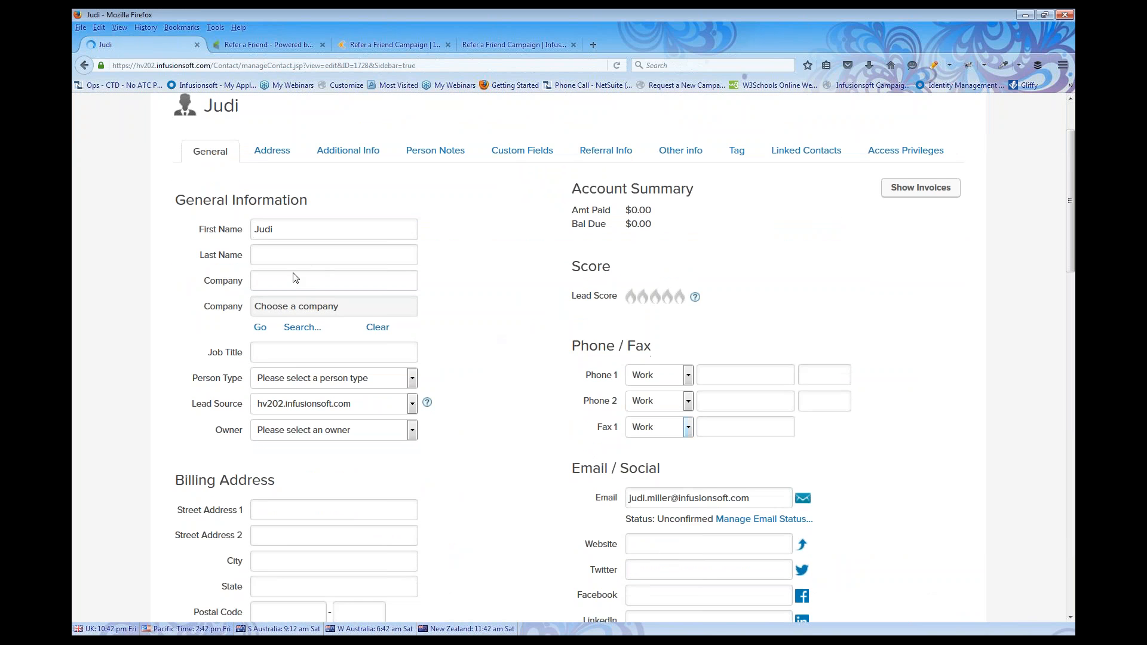
{"action": "left_click", "coordinate": [739, 154]}
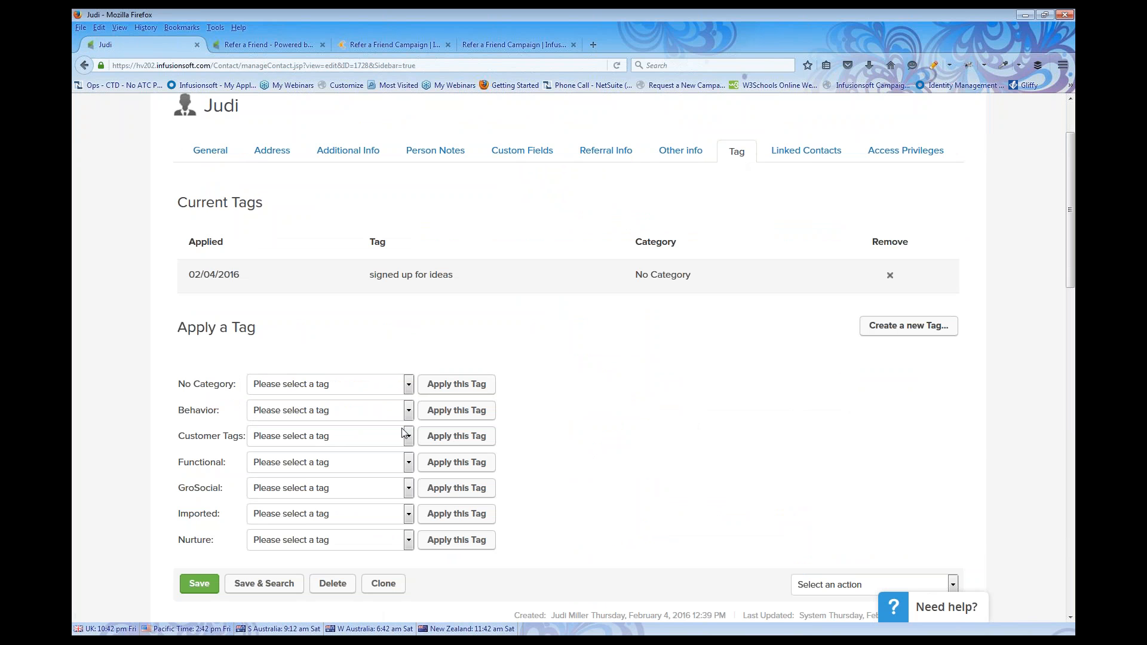
{"action": "left_click", "coordinate": [409, 462]}
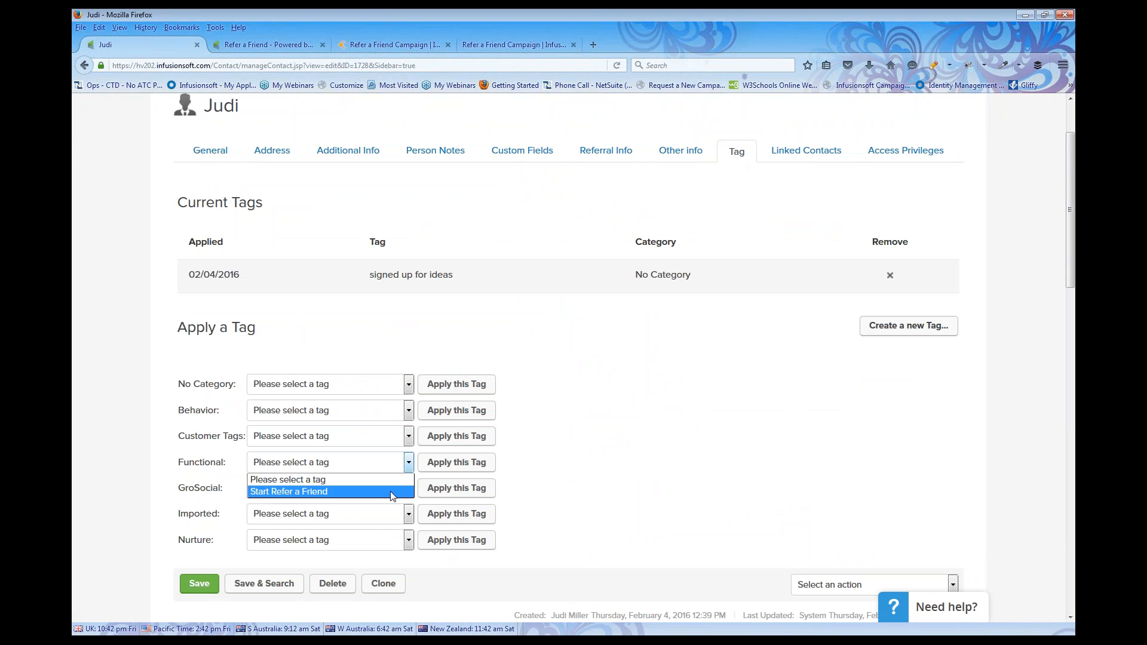
{"action": "left_click", "coordinate": [392, 492]}
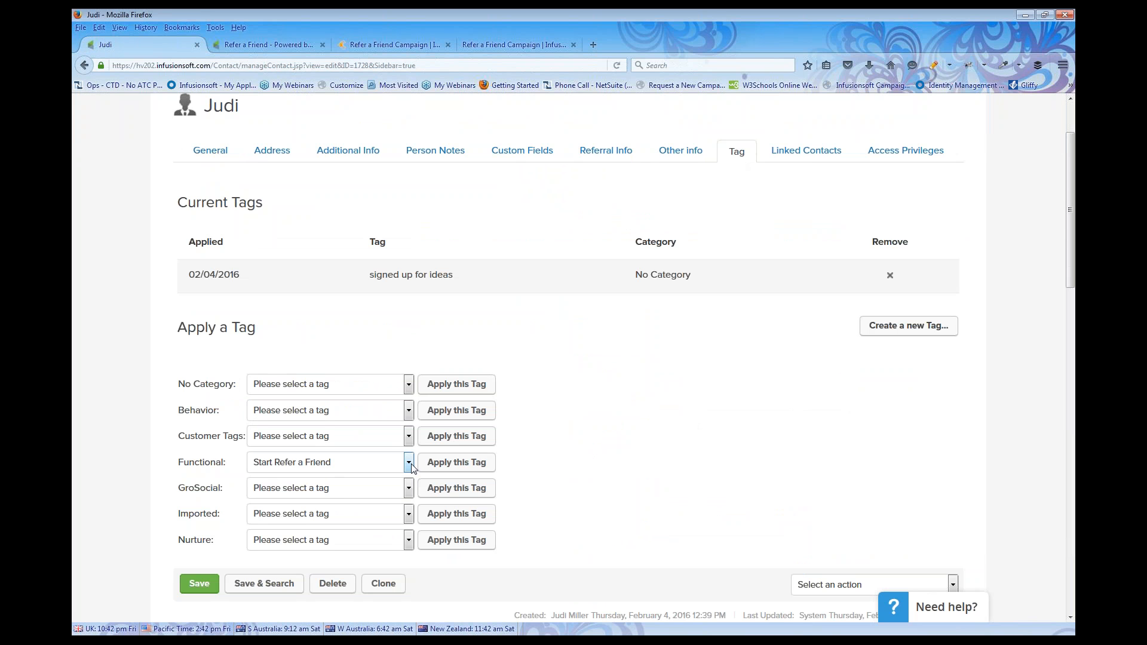
{"action": "left_click", "coordinate": [445, 463]}
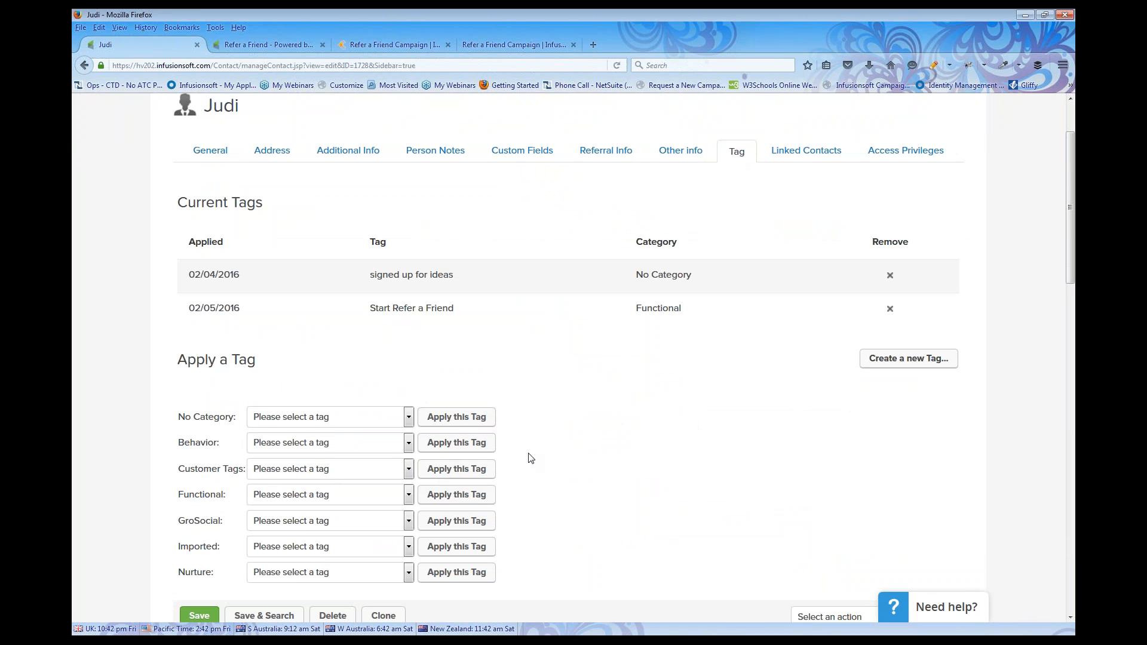
{"action": "left_click", "coordinate": [202, 615]}
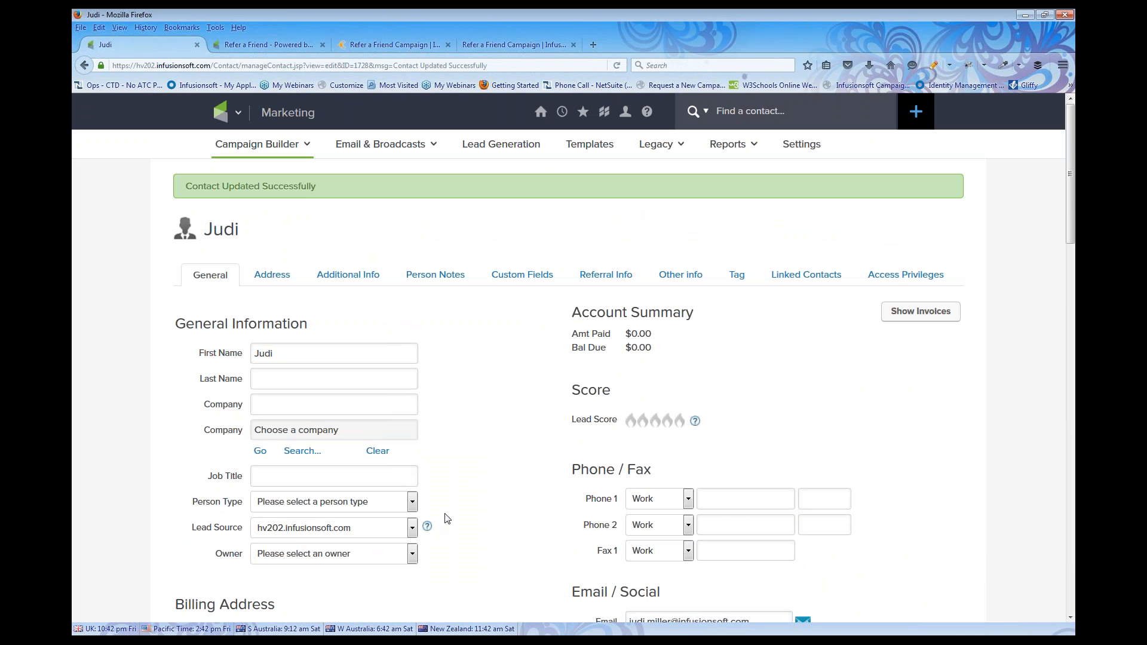
{"action": "scroll", "coordinate": [479, 431], "scroll_direction": "down", "scroll_amount": 2}
{"action": "scroll", "coordinate": [480, 428], "scroll_direction": "down", "scroll_amount": 7}
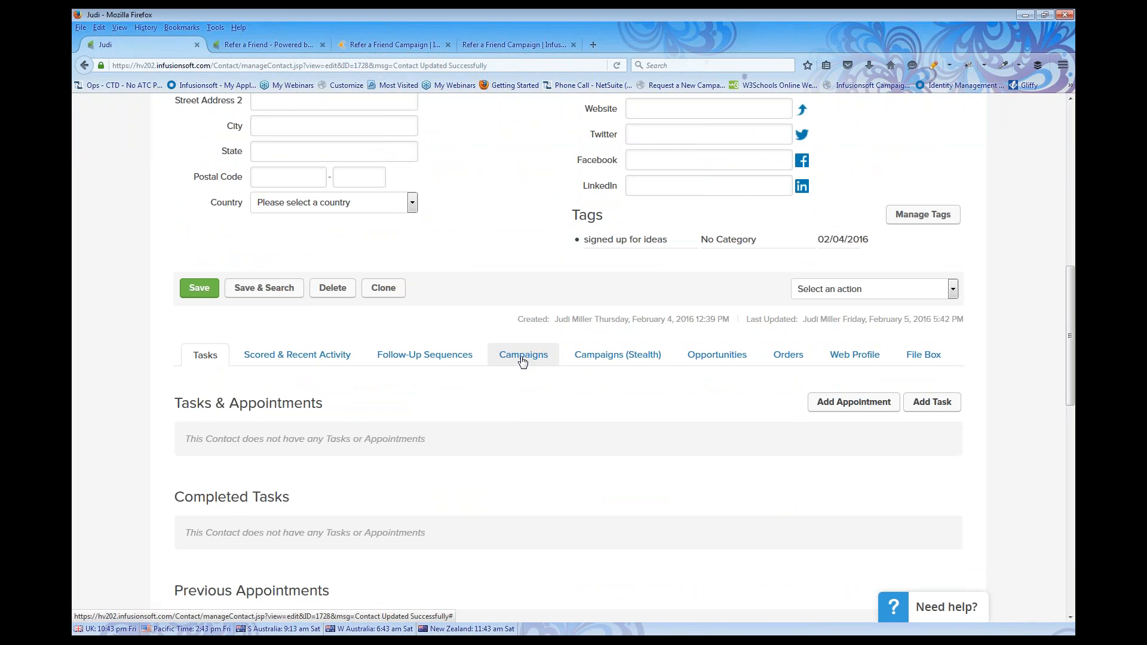
{"action": "left_click", "coordinate": [522, 356]}
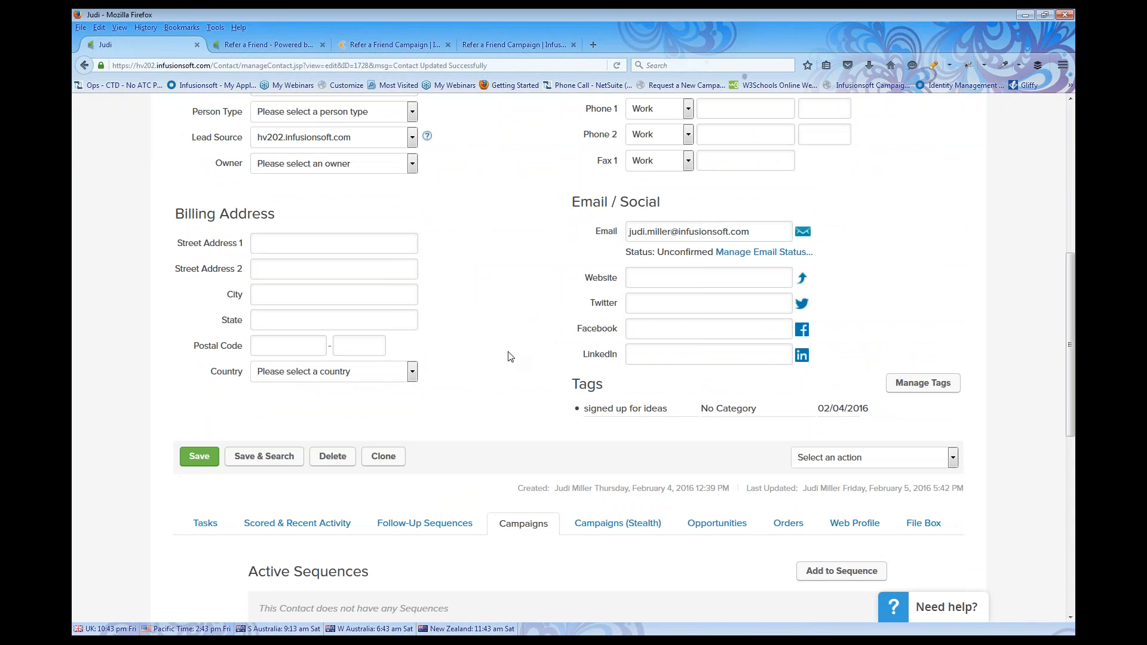
{"action": "scroll", "coordinate": [511, 357], "scroll_direction": "down", "scroll_amount": 4}
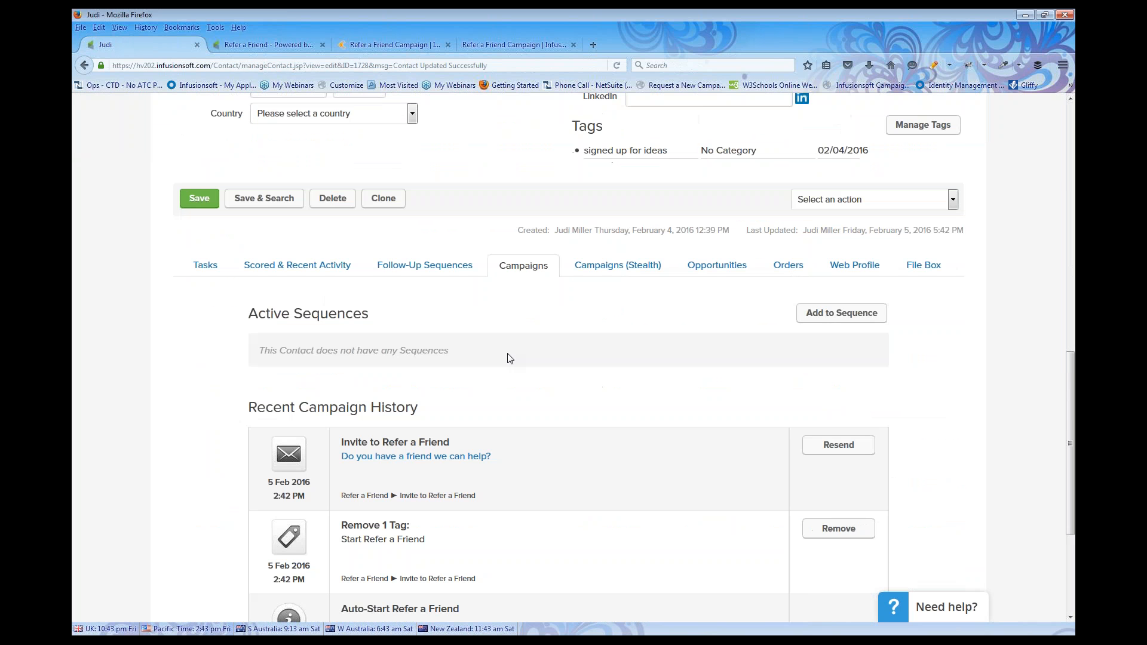
{"action": "scroll", "coordinate": [510, 358], "scroll_direction": "down", "scroll_amount": 3}
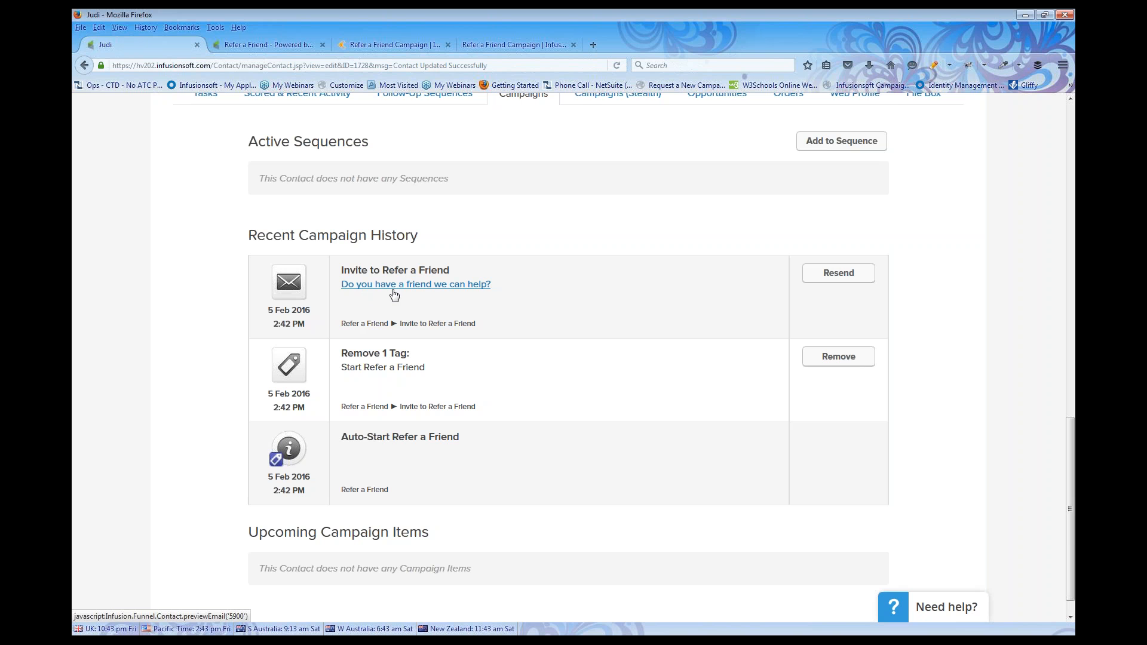
{"action": "left_click", "coordinate": [459, 286]}
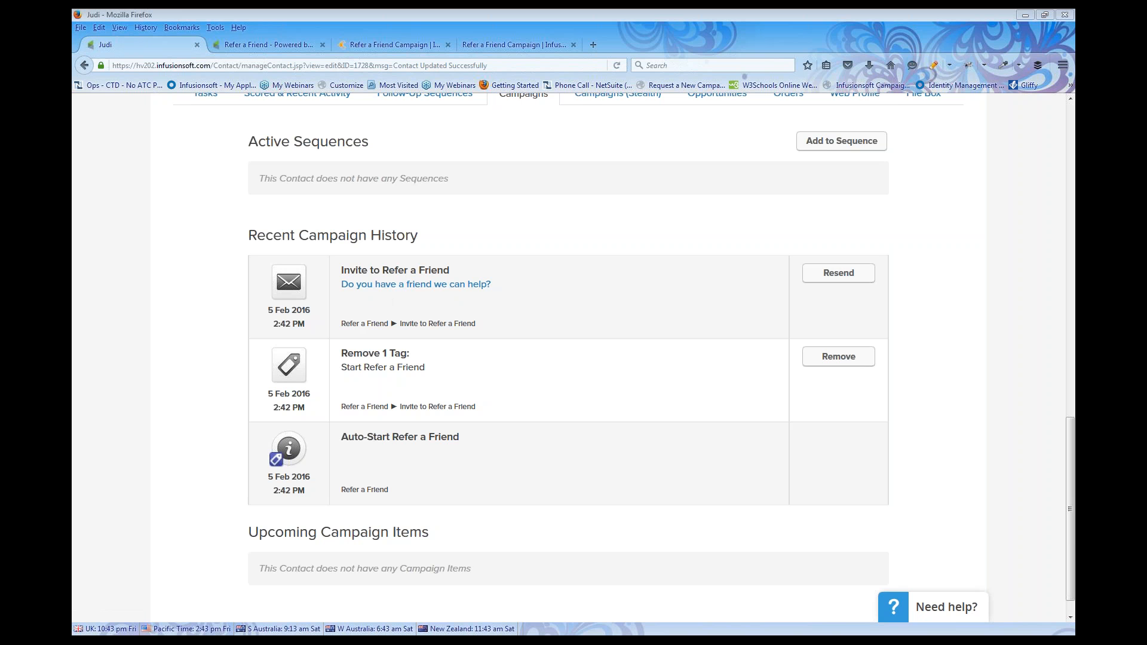
{"action": "left_click_drag", "start_coordinate": [72, 21], "coordinate": [266, 134]}
{"action": "left_click", "coordinate": [125, 535]}
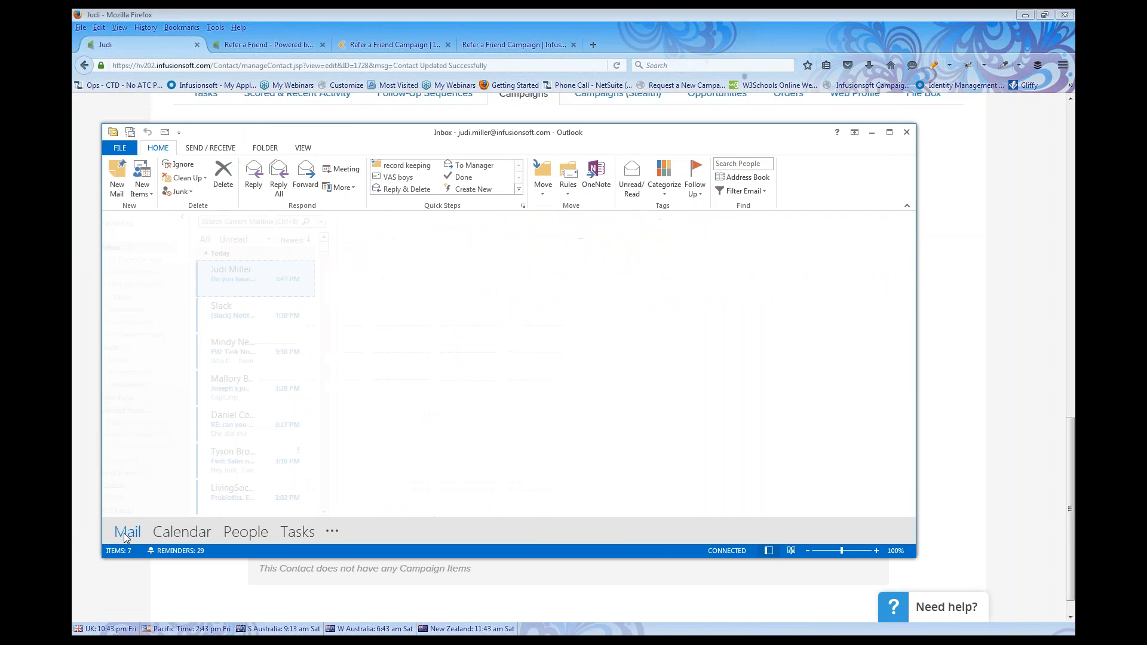
Open the 'Do you have a friend we can help?' email in Outlook and follow its 'click here' referral link
{"action": "double_click", "coordinate": [242, 279]}
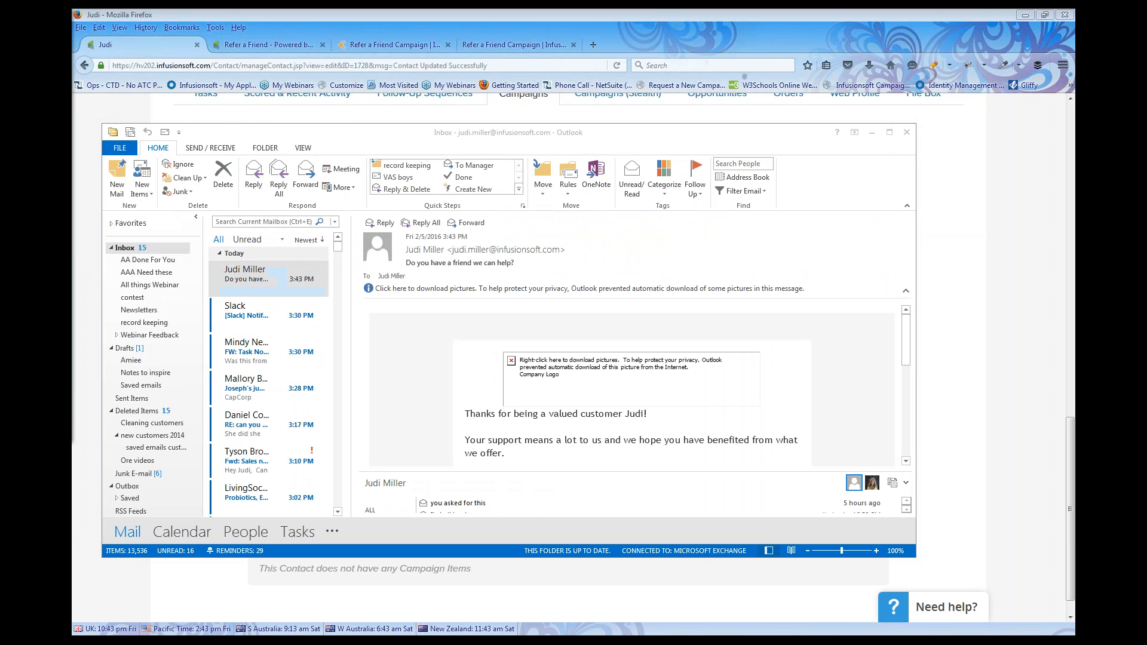
{"action": "left_click", "coordinate": [596, 390]}
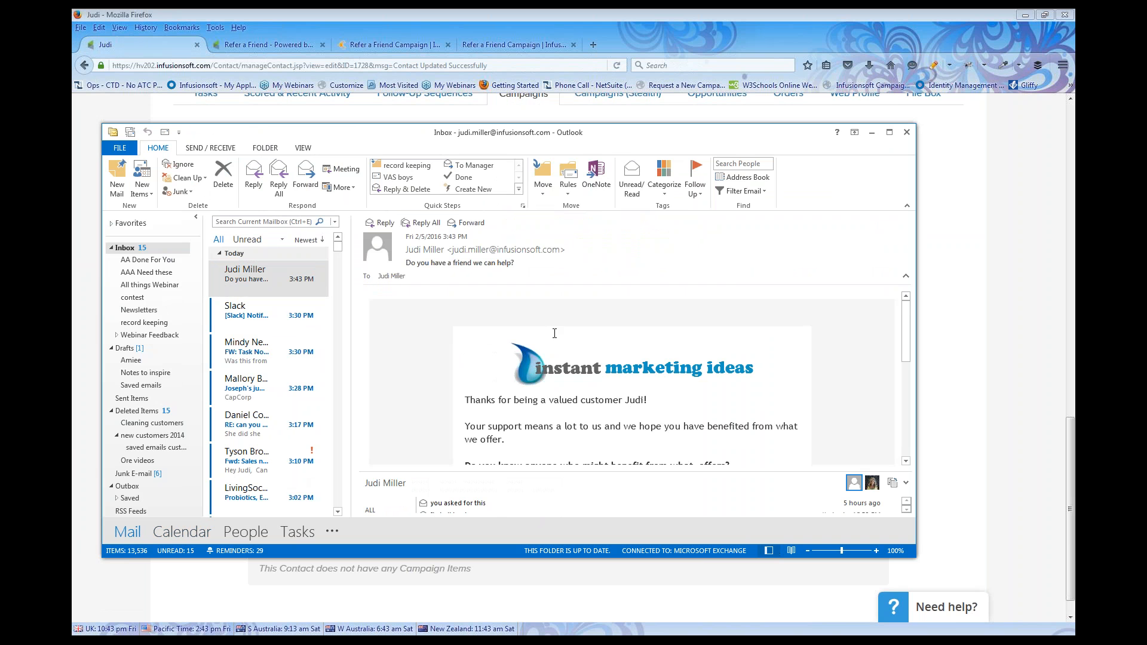
{"action": "scroll", "coordinate": [583, 359], "scroll_direction": "down", "scroll_amount": 3}
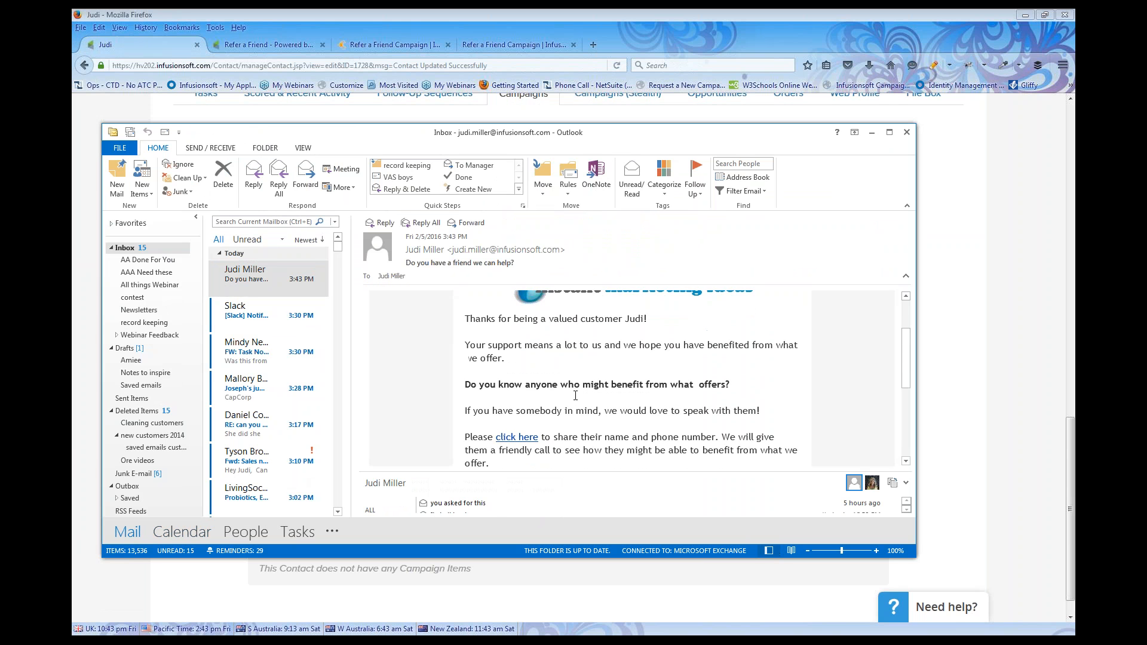
{"action": "left_click", "coordinate": [526, 434], "text": "ctrl"}
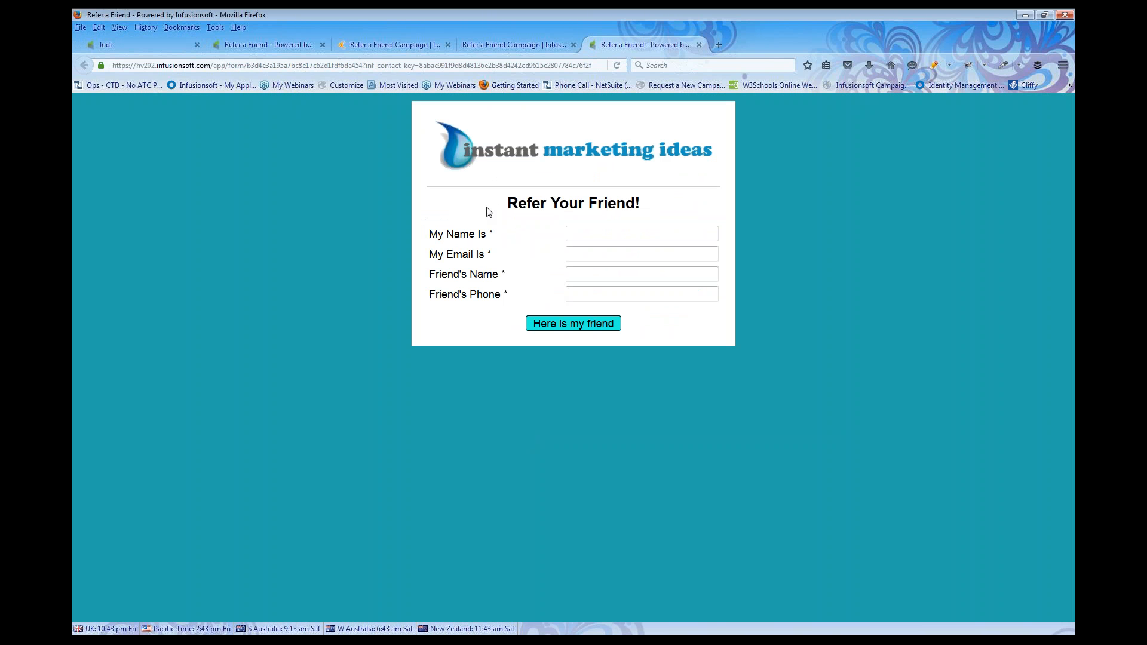
Enter the referrer's name and email and the friend's name on the Refer Your Friend form
{"action": "left_click", "coordinate": [577, 231]}
{"action": "type", "text": "judi"}
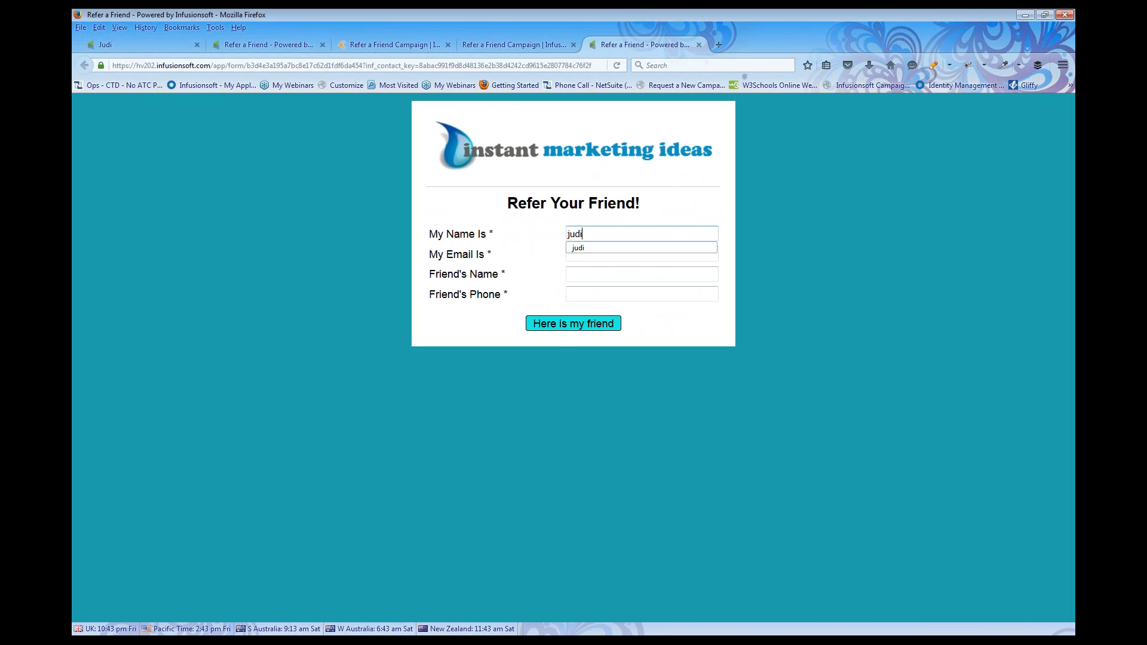
{"action": "key", "text": "Tab"}
{"action": "type", "text": "jud"}
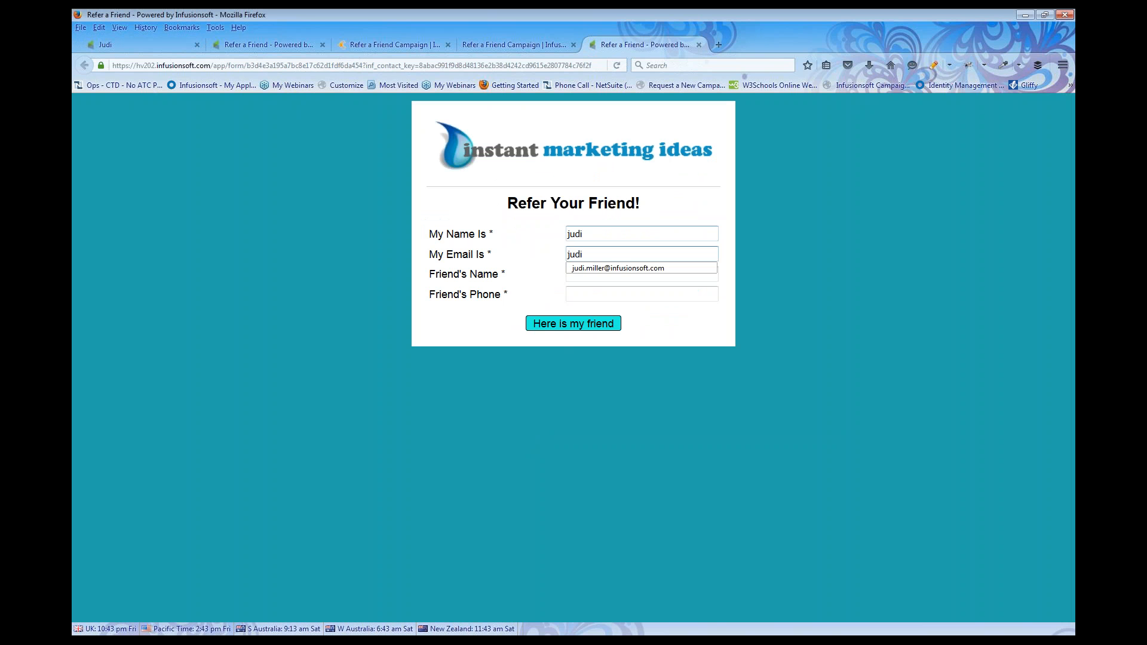
{"action": "type", "text": "i"}
{"action": "left_click", "coordinate": [580, 268]}
{"action": "left_click", "coordinate": [571, 275]}
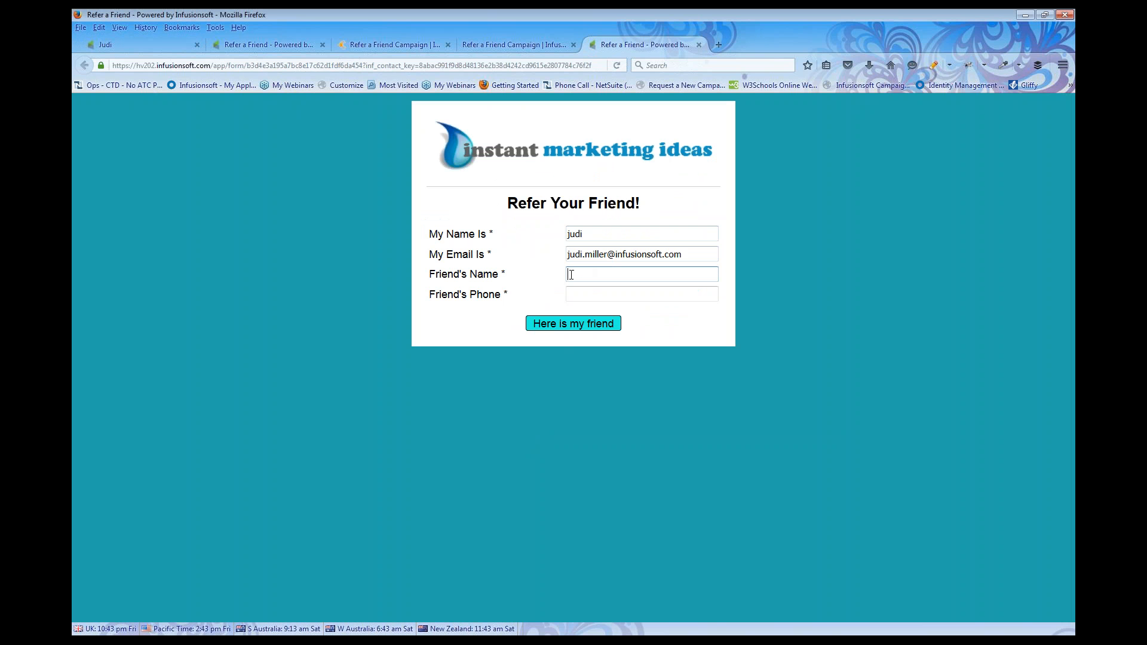
{"action": "type", "text": "Donnie"}
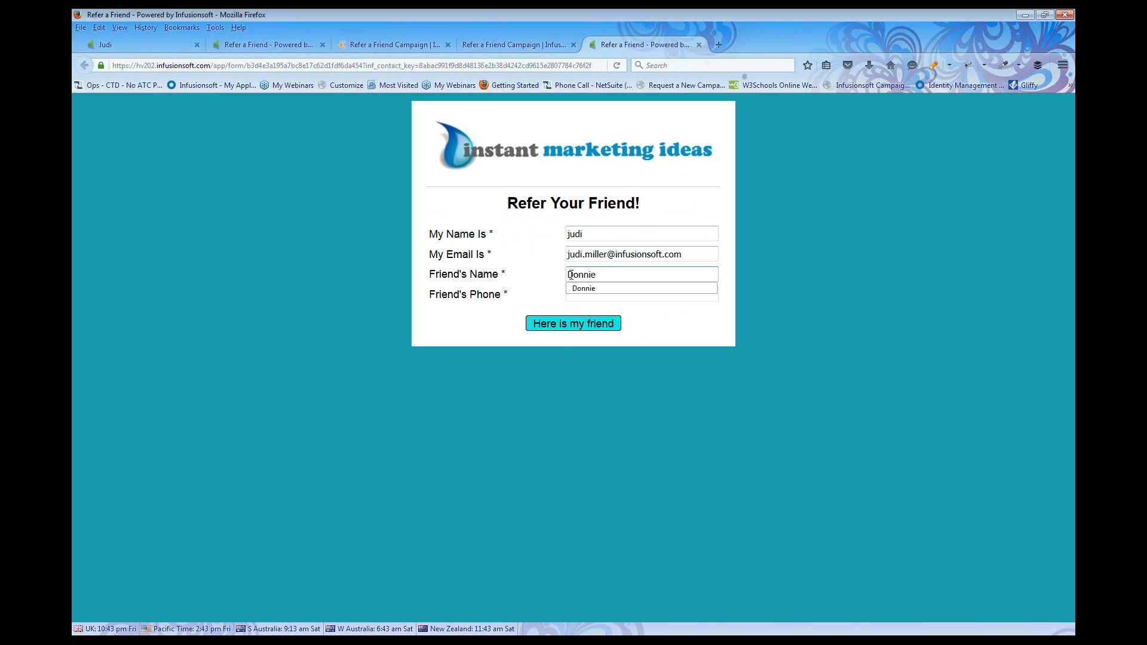
{"action": "left_click", "coordinate": [550, 297]}
Add the friend's phone number, submit the form and check the fun25 thank-you message
{"action": "left_click", "coordinate": [586, 294]}
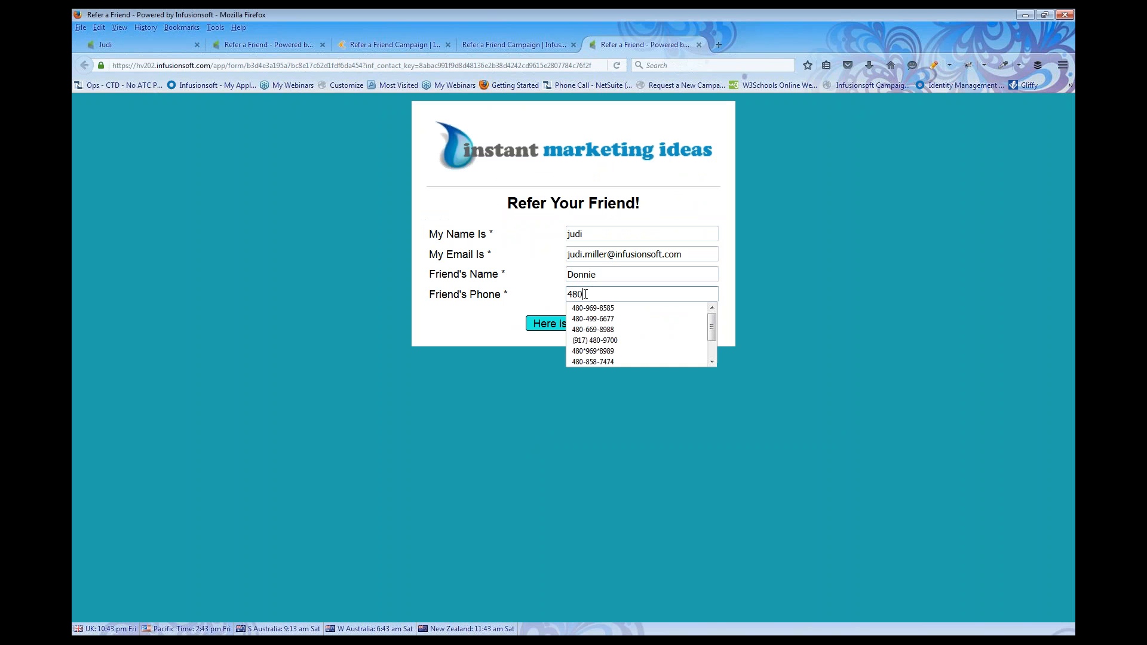
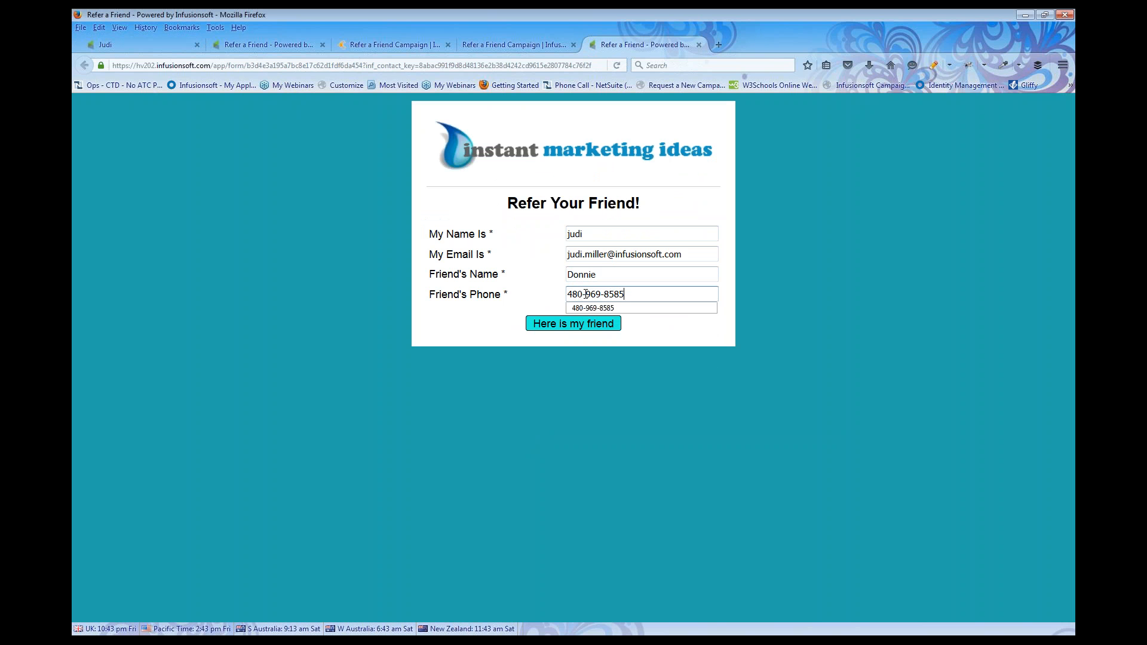
{"action": "left_click", "coordinate": [578, 323]}
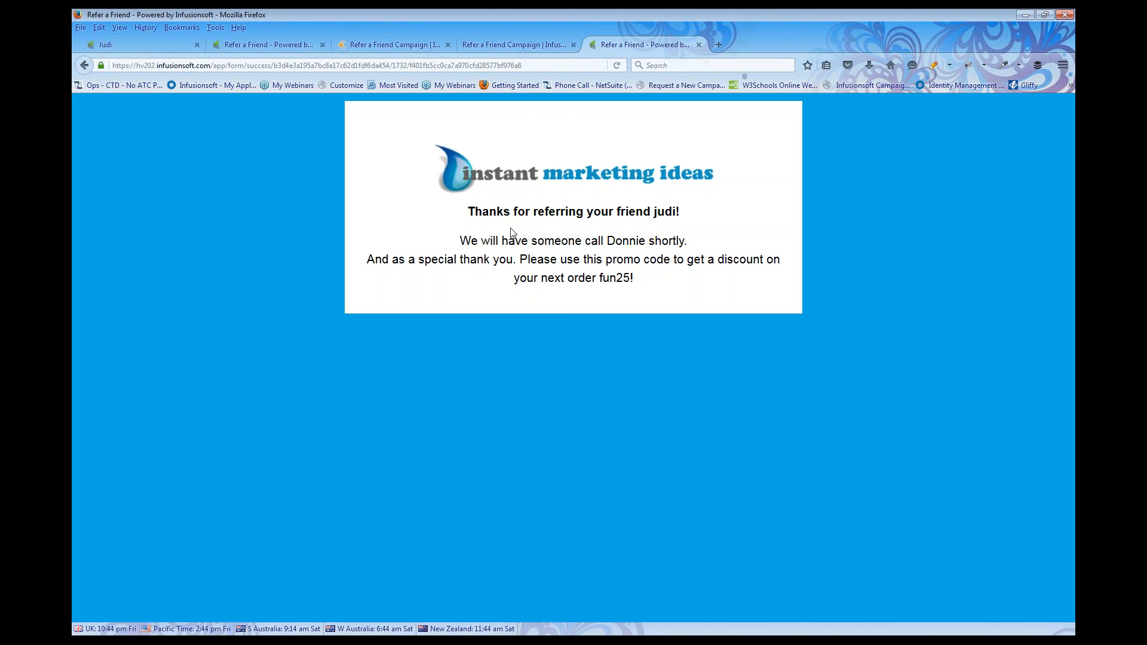
{"action": "left_click_drag", "start_coordinate": [608, 242], "coordinate": [648, 245]}
Search for the referred friend by name and open their new contact record
{"action": "left_click", "coordinate": [154, 42]}
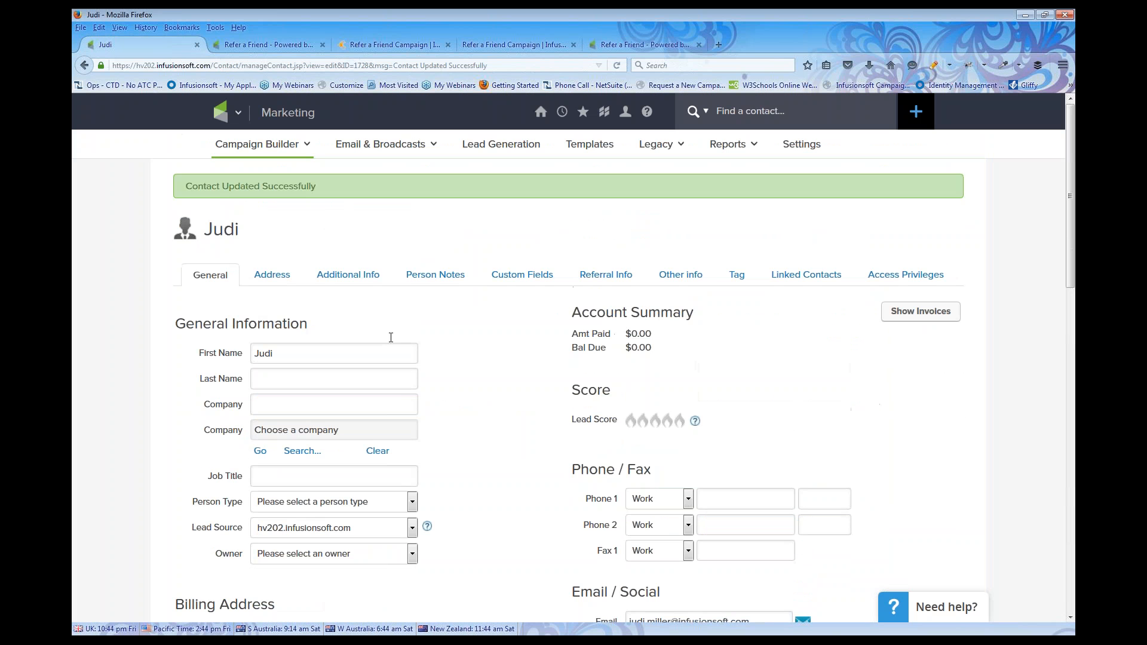
{"action": "left_click", "coordinate": [740, 117]}
{"action": "type", "text": "Donnie"}
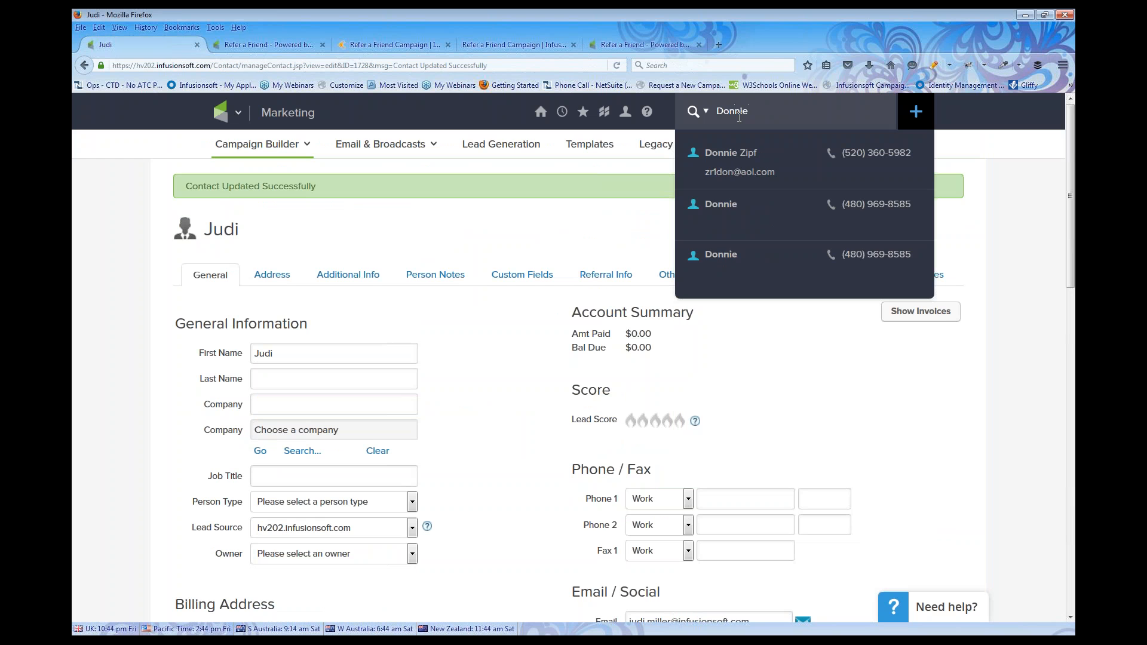
{"action": "left_click", "coordinate": [726, 211]}
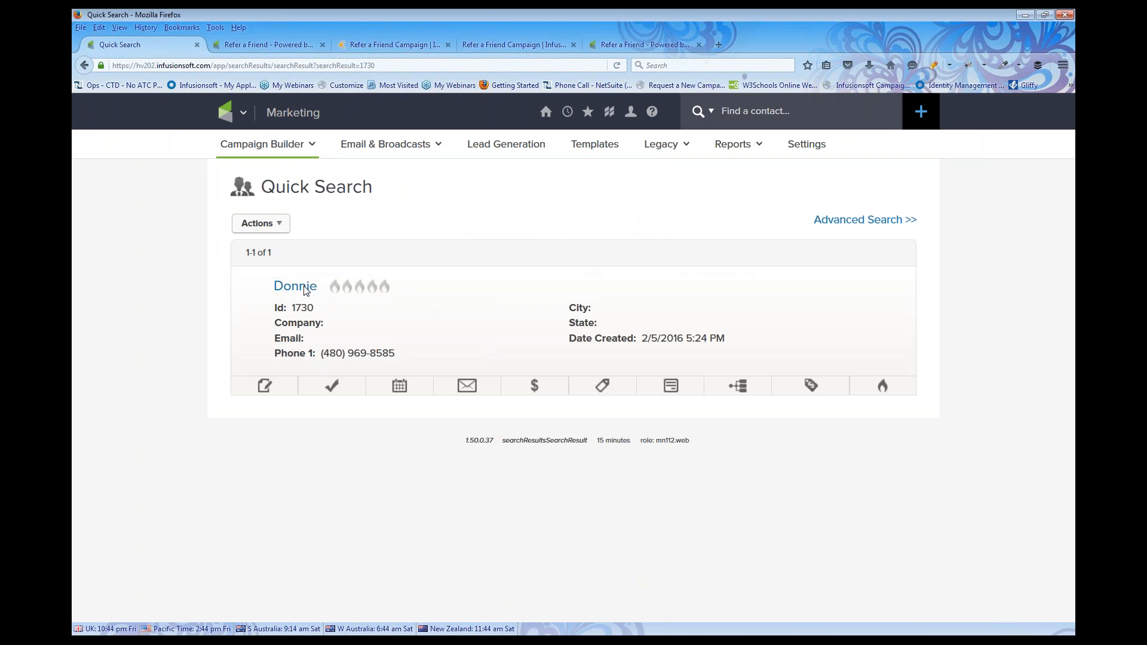
{"action": "left_click", "coordinate": [298, 286]}
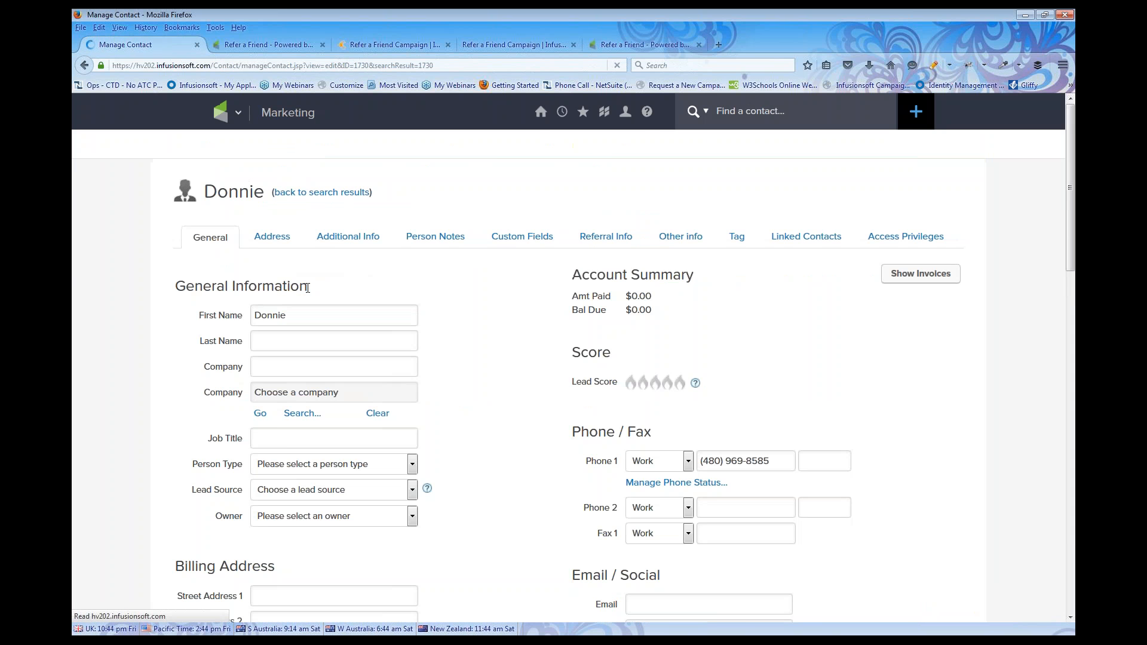
Check the contact's Referral tag and referring email, then go to CRM > Contacts
{"action": "scroll", "coordinate": [346, 249], "scroll_direction": "down", "scroll_amount": 3}
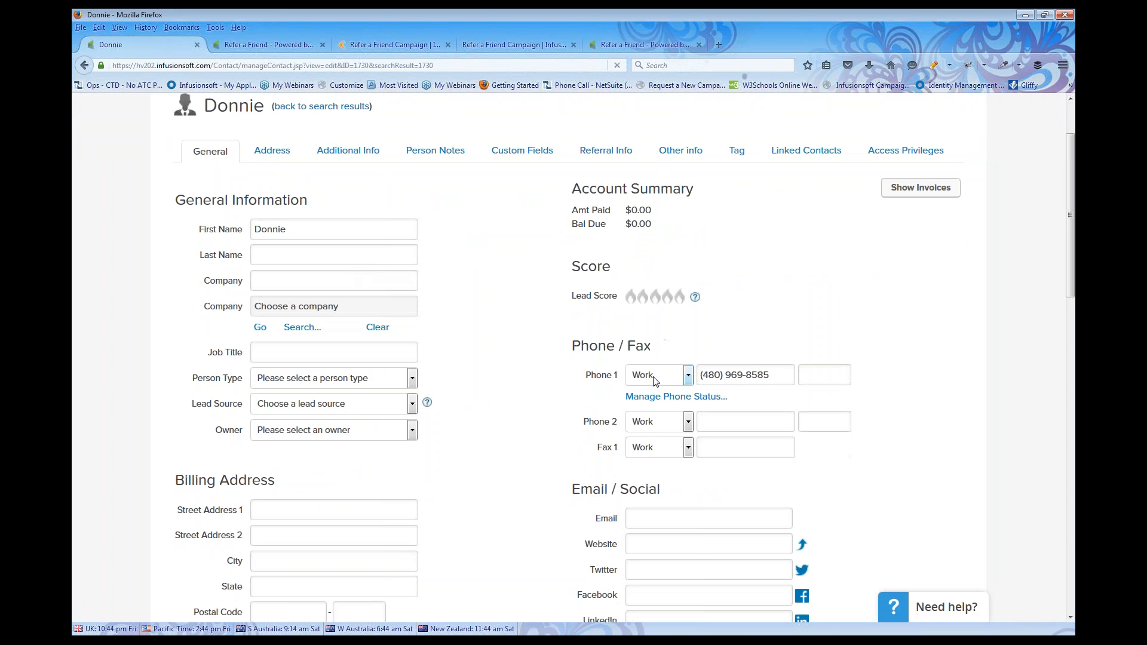
{"action": "scroll", "coordinate": [658, 378], "scroll_direction": "down", "scroll_amount": 8}
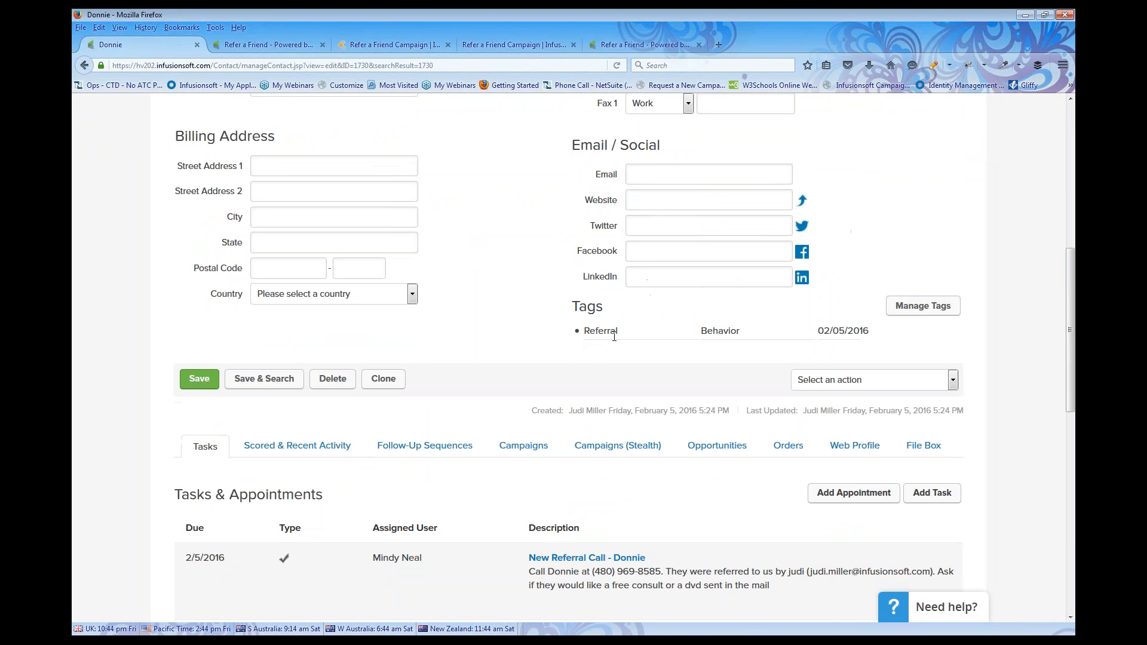
{"action": "double_click", "coordinate": [592, 331]}
{"action": "scroll", "coordinate": [520, 329], "scroll_direction": "up", "scroll_amount": 10}
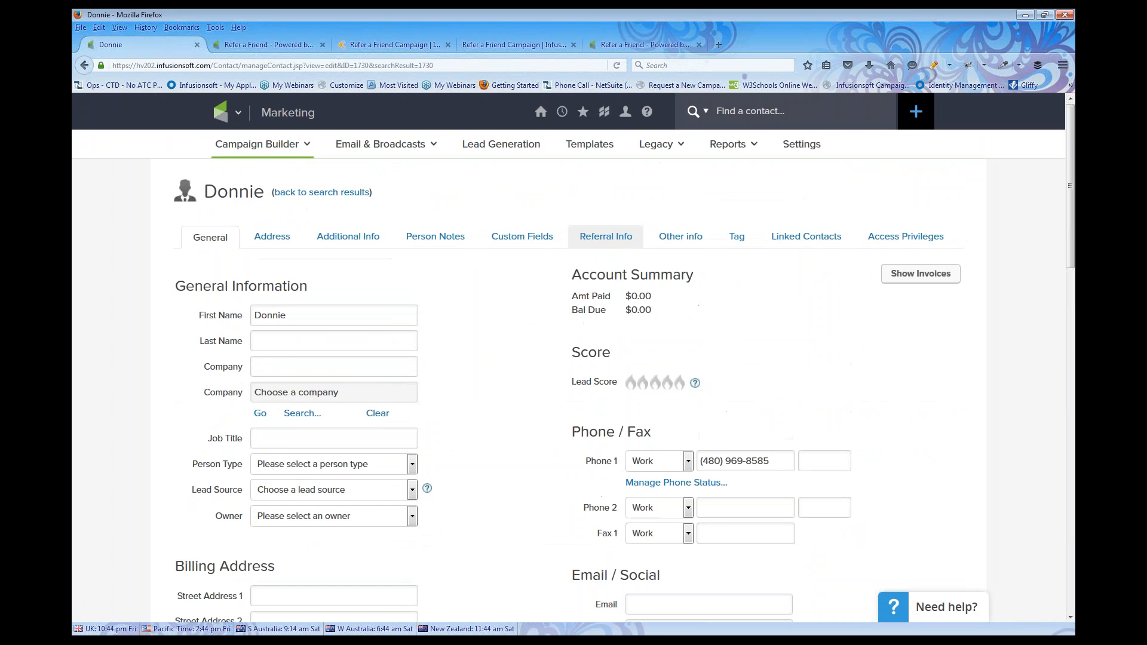
{"action": "left_click", "coordinate": [602, 245]}
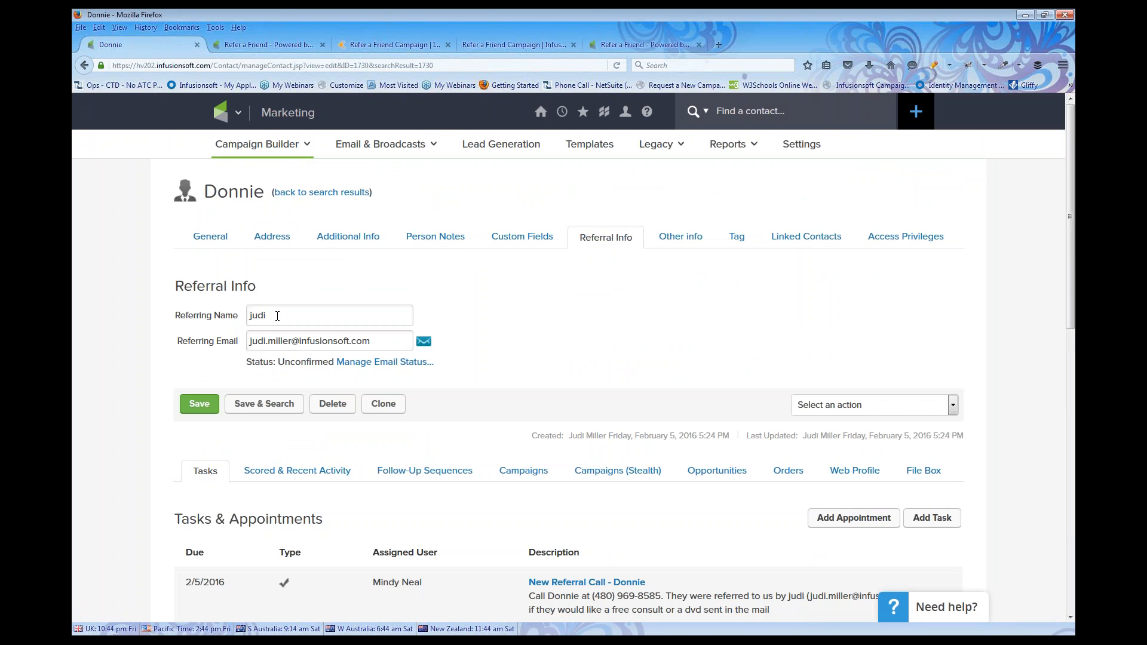
{"action": "left_click_drag", "start_coordinate": [257, 341], "coordinate": [362, 341]}
{"action": "mouse_move", "coordinate": [425, 351]}
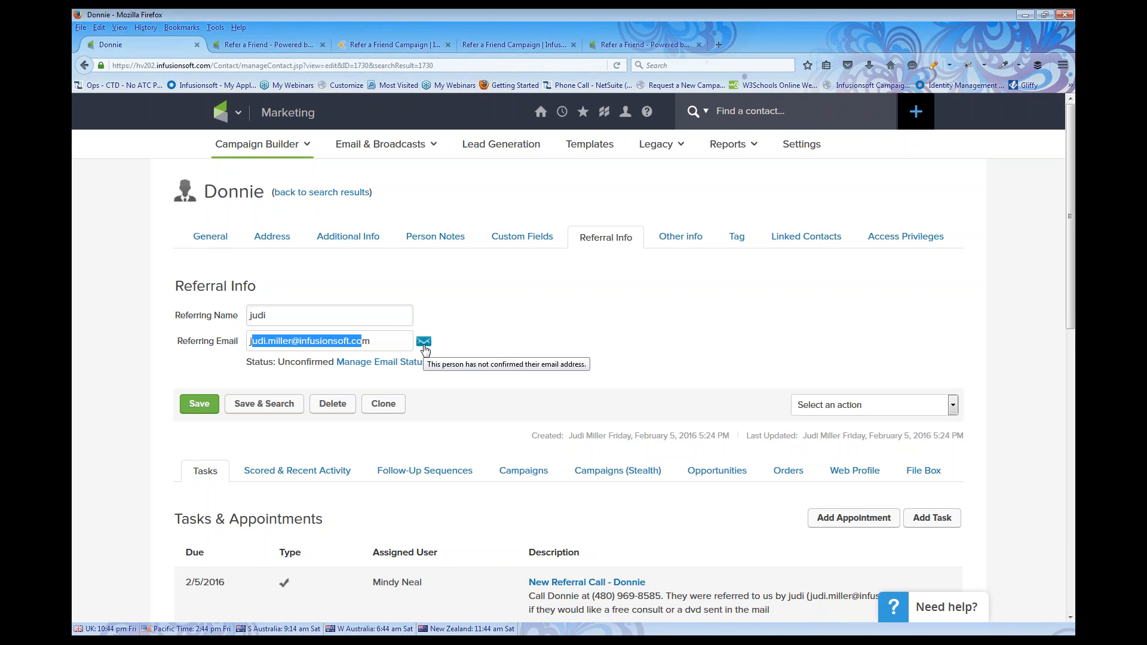
{"action": "left_click", "coordinate": [241, 117]}
{"action": "left_click", "coordinate": [316, 183]}
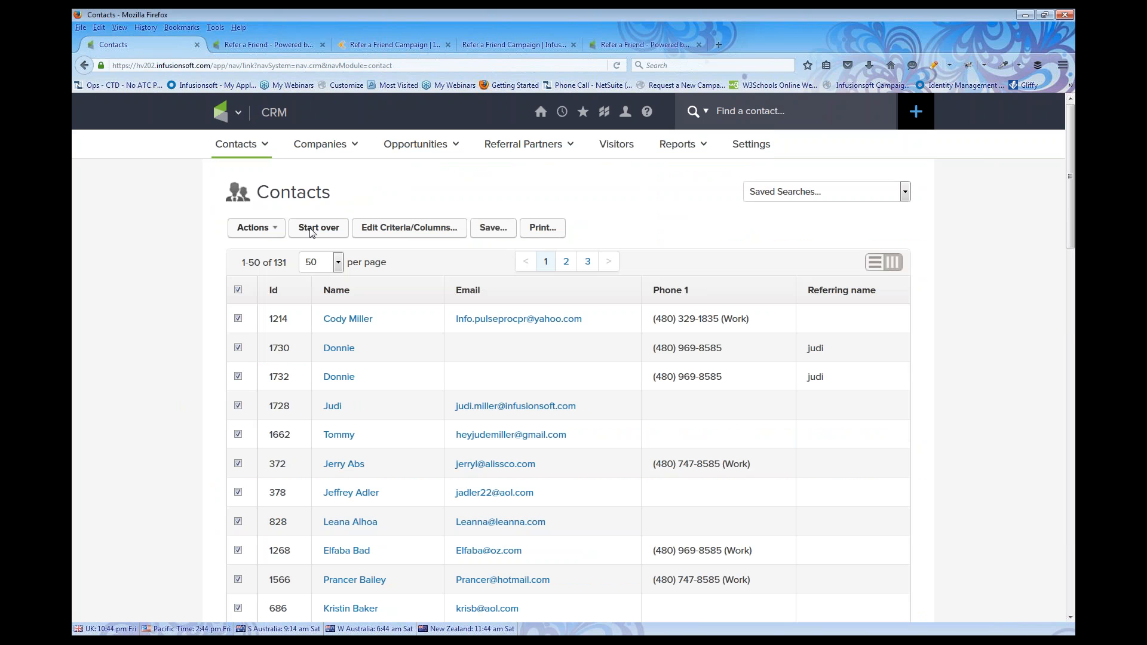
Start a fresh contact search filtered by the Behavior -> Referral tag, returning three referred contacts
{"action": "left_click", "coordinate": [319, 229]}
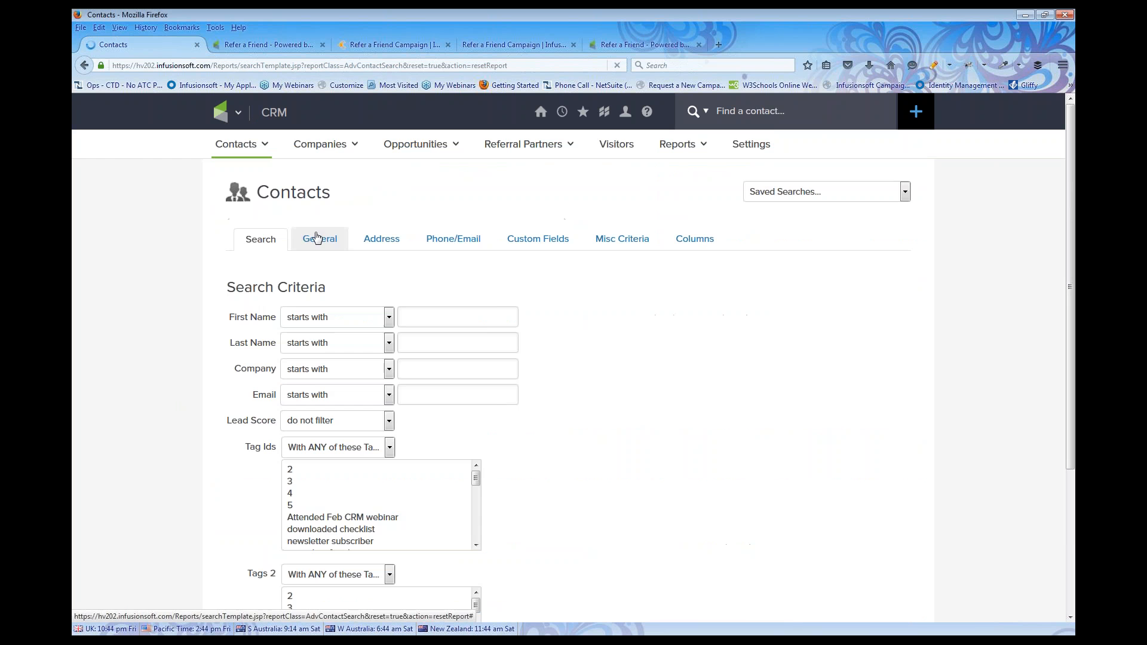
{"action": "scroll", "coordinate": [344, 484], "scroll_direction": "down", "scroll_amount": 5}
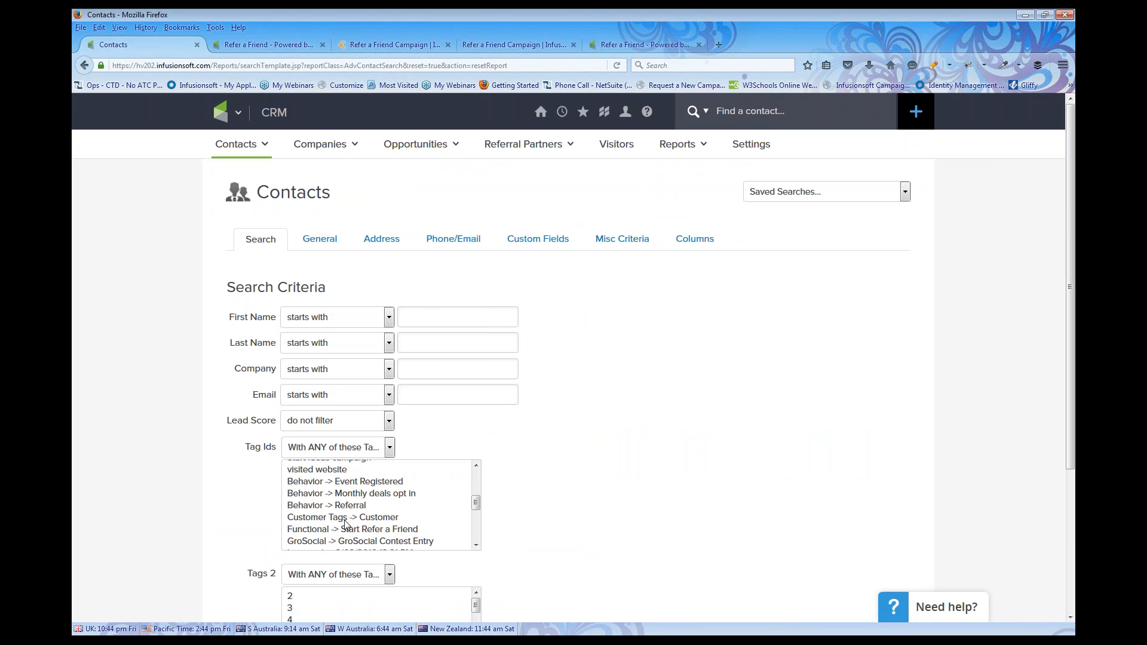
{"action": "scroll", "coordinate": [344, 524], "scroll_direction": "up", "scroll_amount": 2}
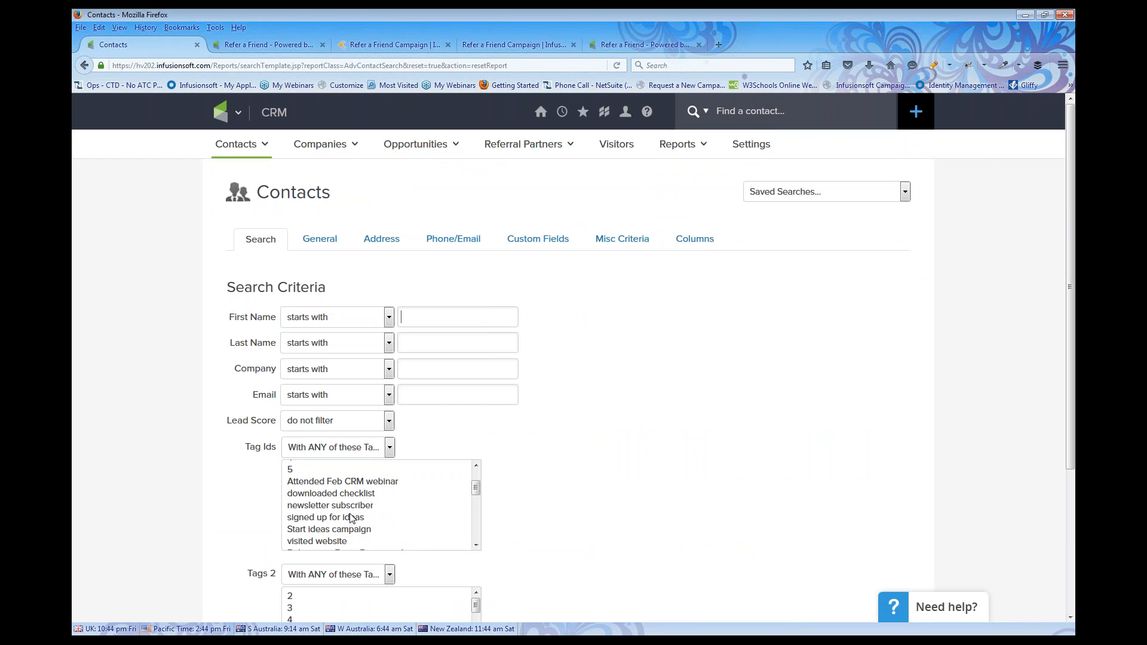
{"action": "scroll", "coordinate": [367, 518], "scroll_direction": "down", "scroll_amount": 2}
{"action": "scroll", "coordinate": [366, 518], "scroll_direction": "down", "scroll_amount": 8}
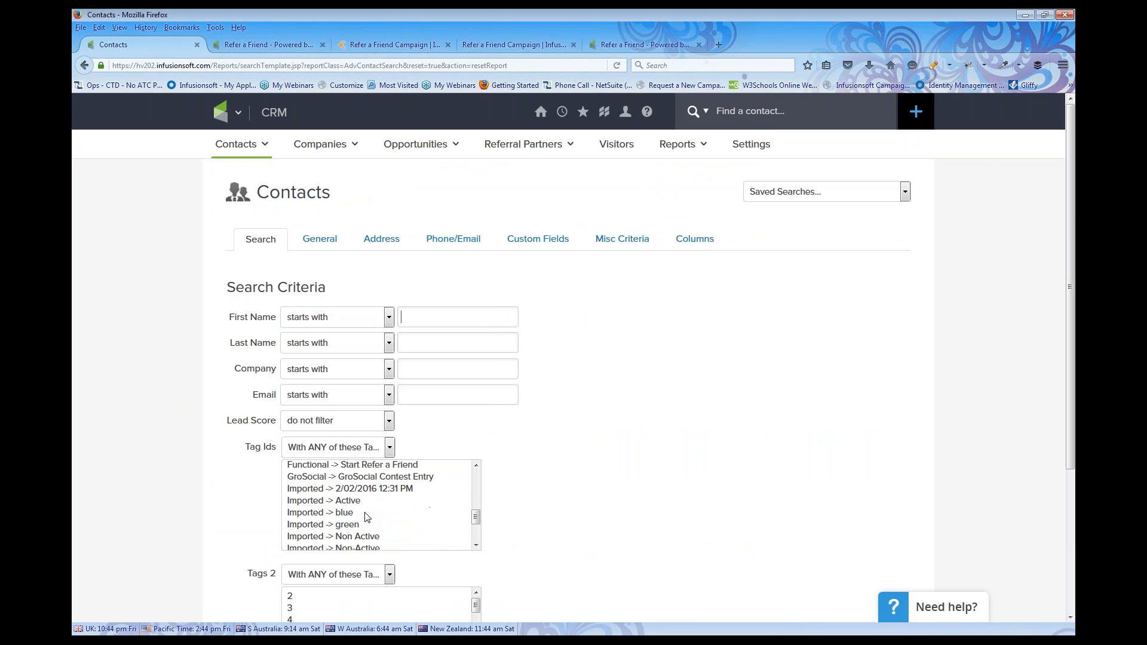
{"action": "scroll", "coordinate": [366, 518], "scroll_direction": "up", "scroll_amount": 2}
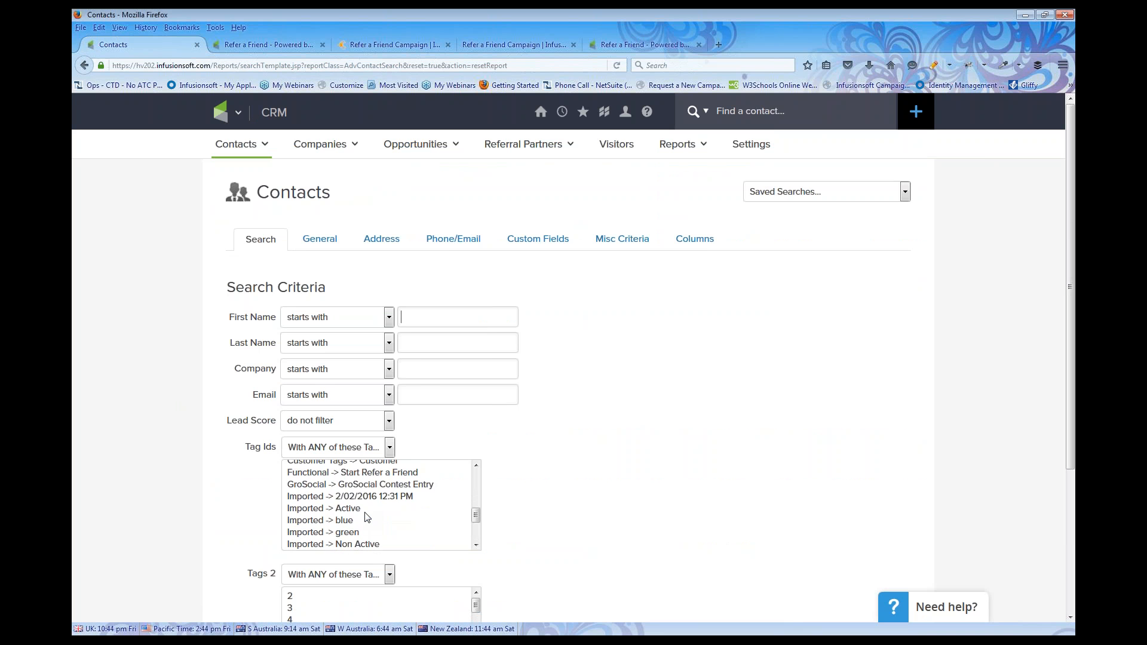
{"action": "scroll", "coordinate": [366, 518], "scroll_direction": "up", "scroll_amount": 1}
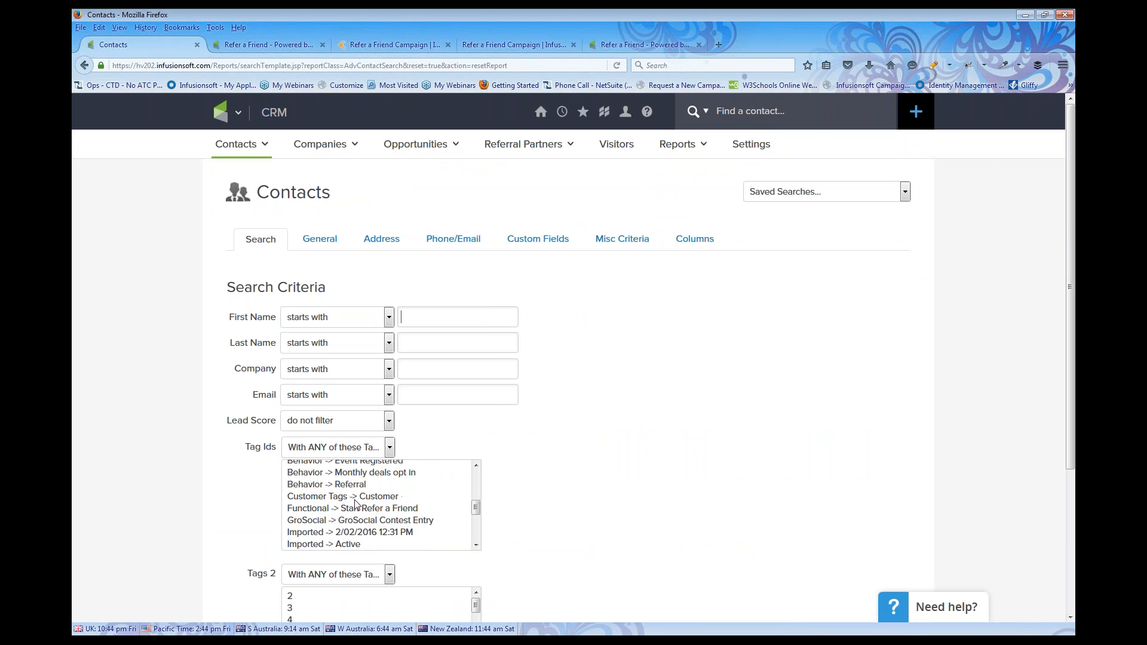
{"action": "left_click", "coordinate": [354, 490]}
{"action": "scroll", "coordinate": [524, 494], "scroll_direction": "down", "scroll_amount": 5}
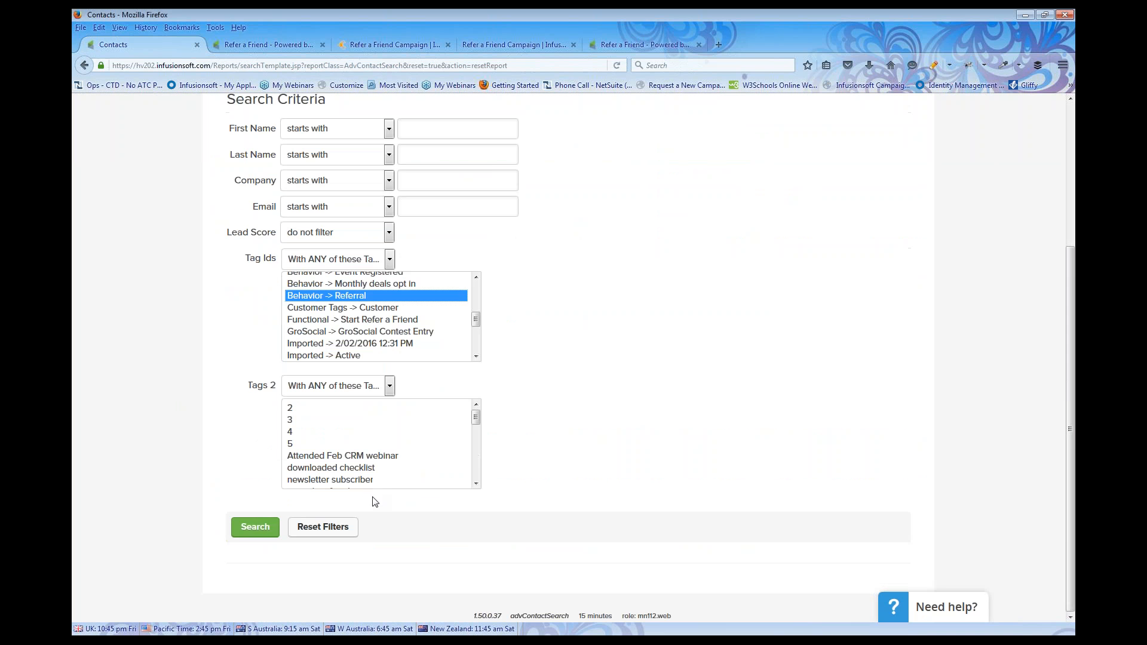
{"action": "left_click", "coordinate": [254, 527]}
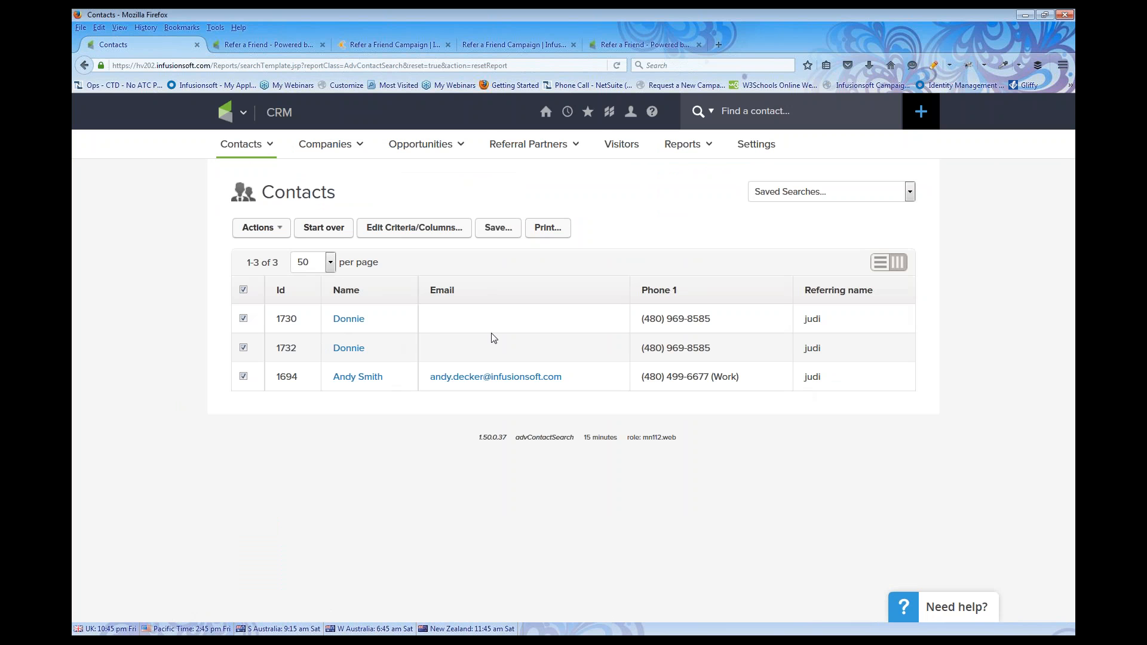
Go to the Dashboard, then My Day, and open the second New Referral Call task's details
{"action": "mouse_move", "coordinate": [546, 117]}
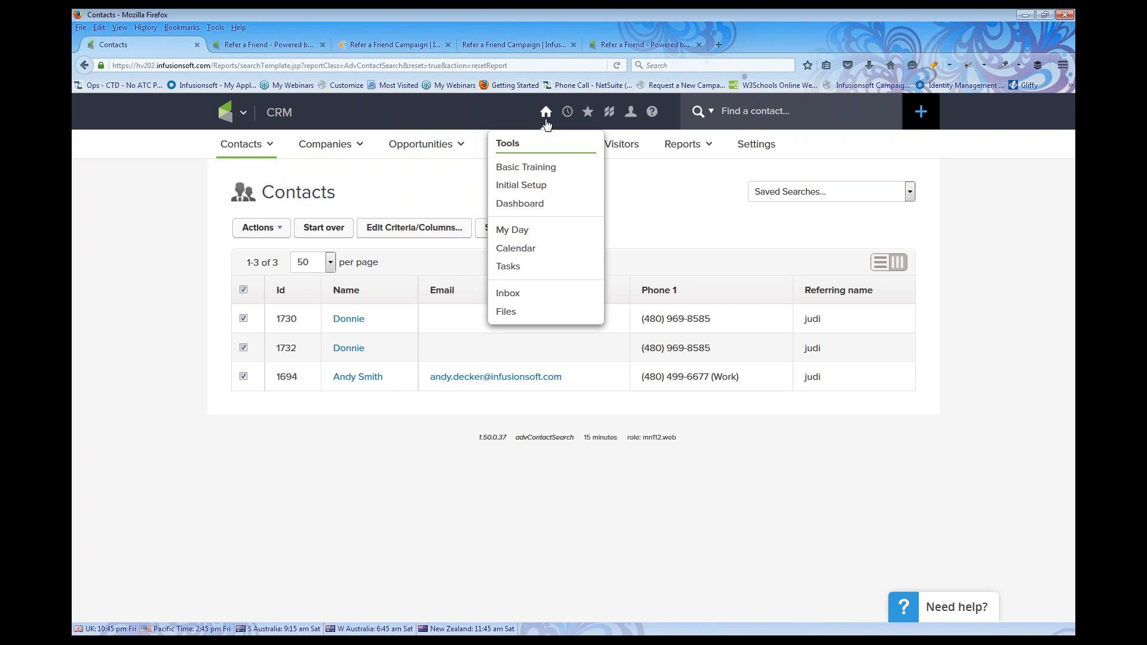
{"action": "left_click", "coordinate": [525, 203]}
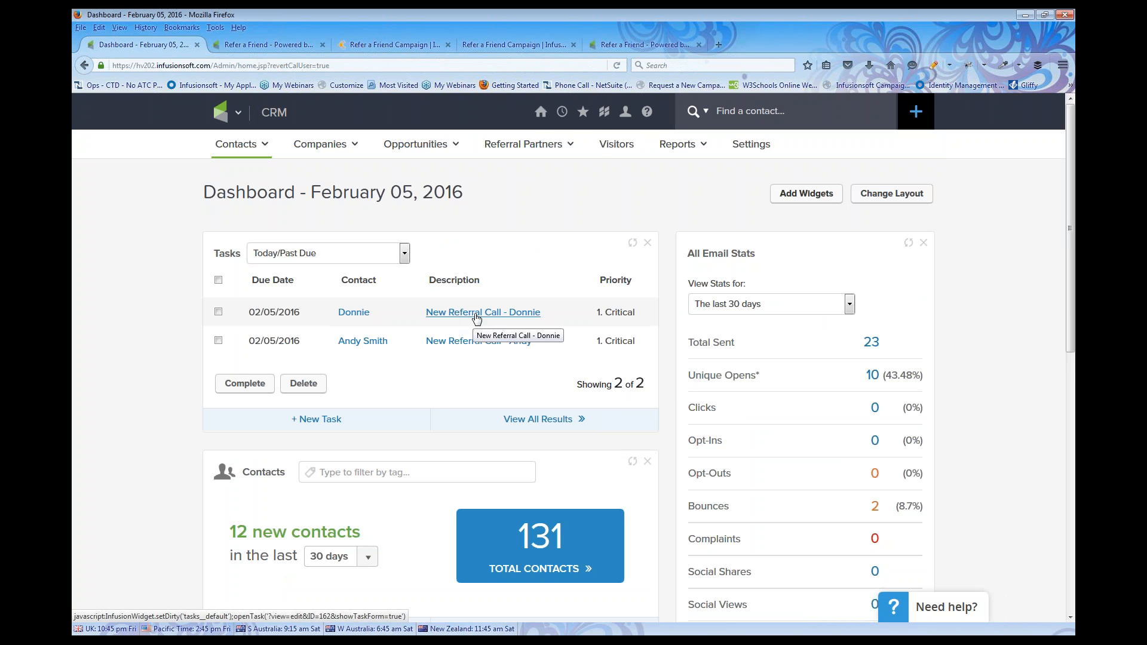
{"action": "mouse_move", "coordinate": [540, 117]}
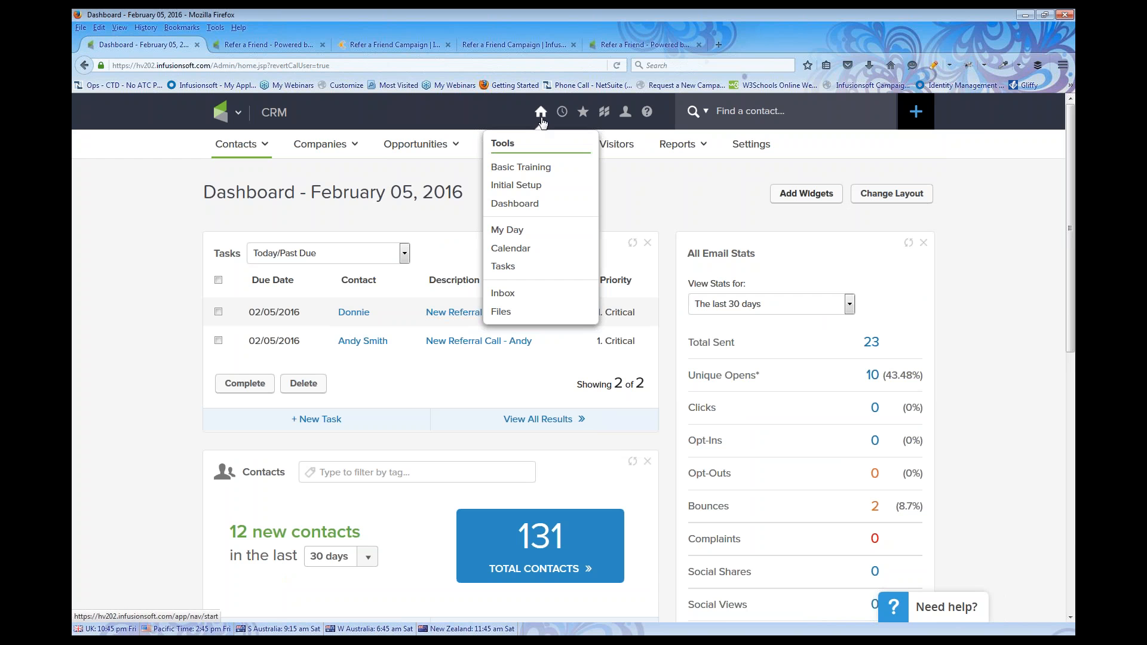
{"action": "left_click", "coordinate": [514, 237]}
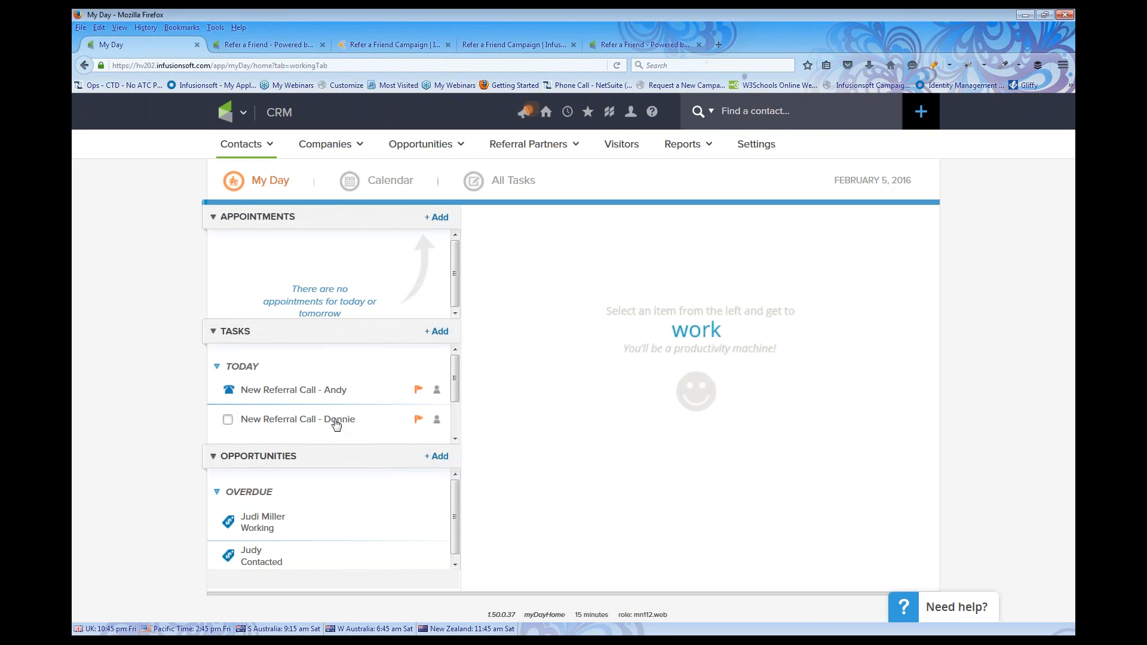
{"action": "left_click", "coordinate": [437, 426]}
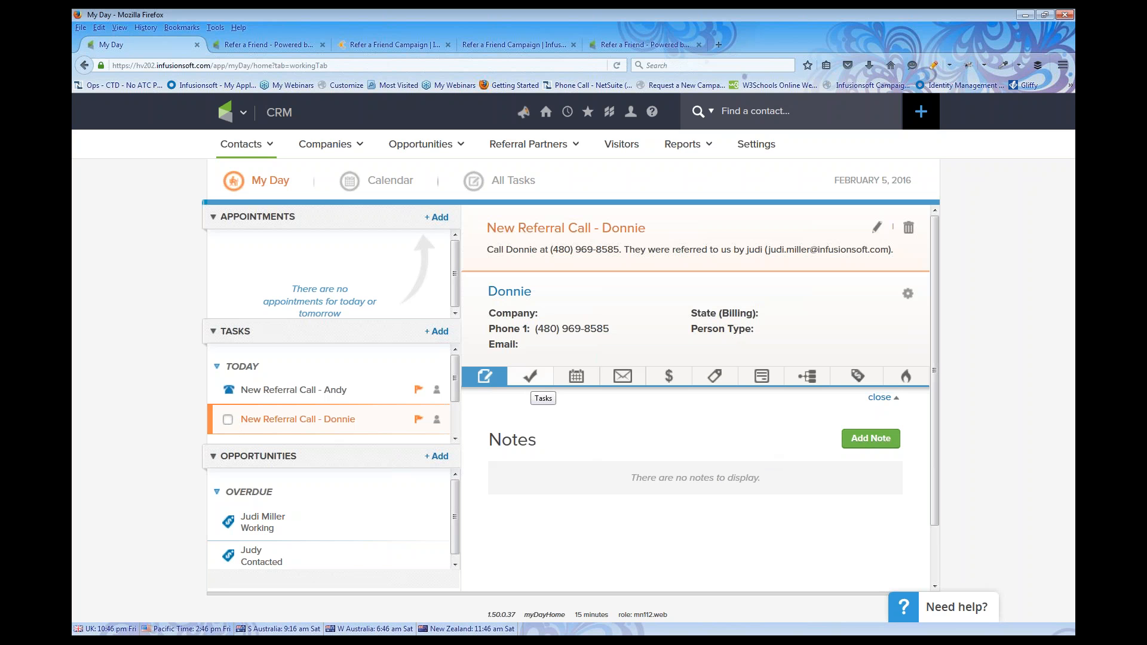
{"action": "left_click", "coordinate": [227, 113]}
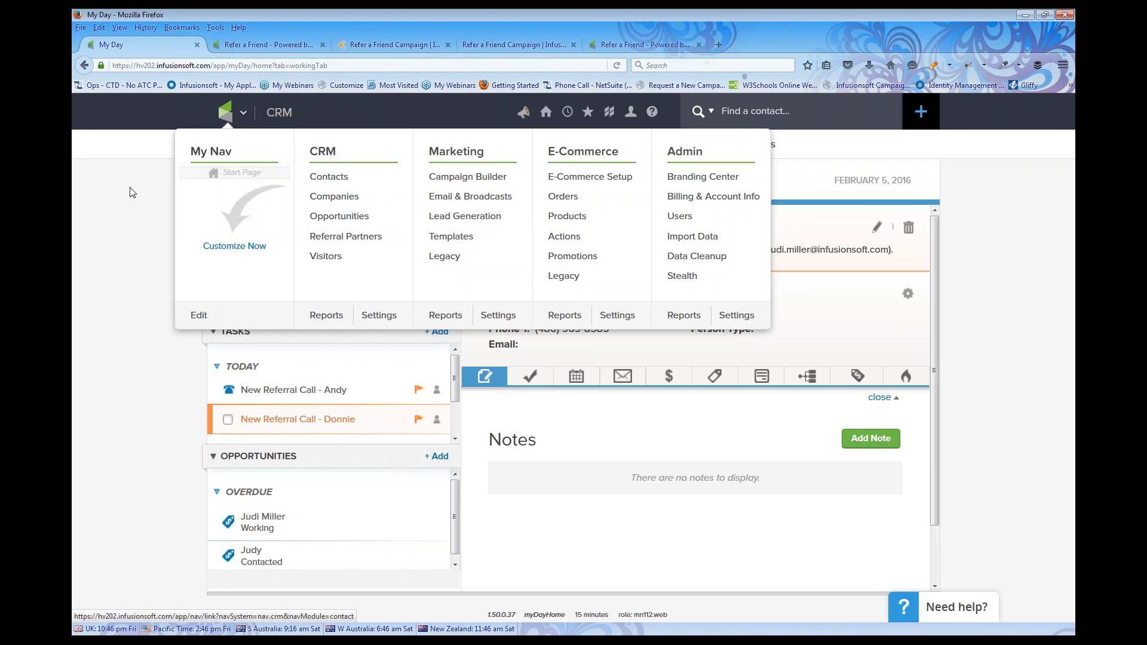
List all contacts with a cleared search and tick the contacts in rows 4, 5, 6 and 8
{"action": "mouse_move", "coordinate": [250, 146]}
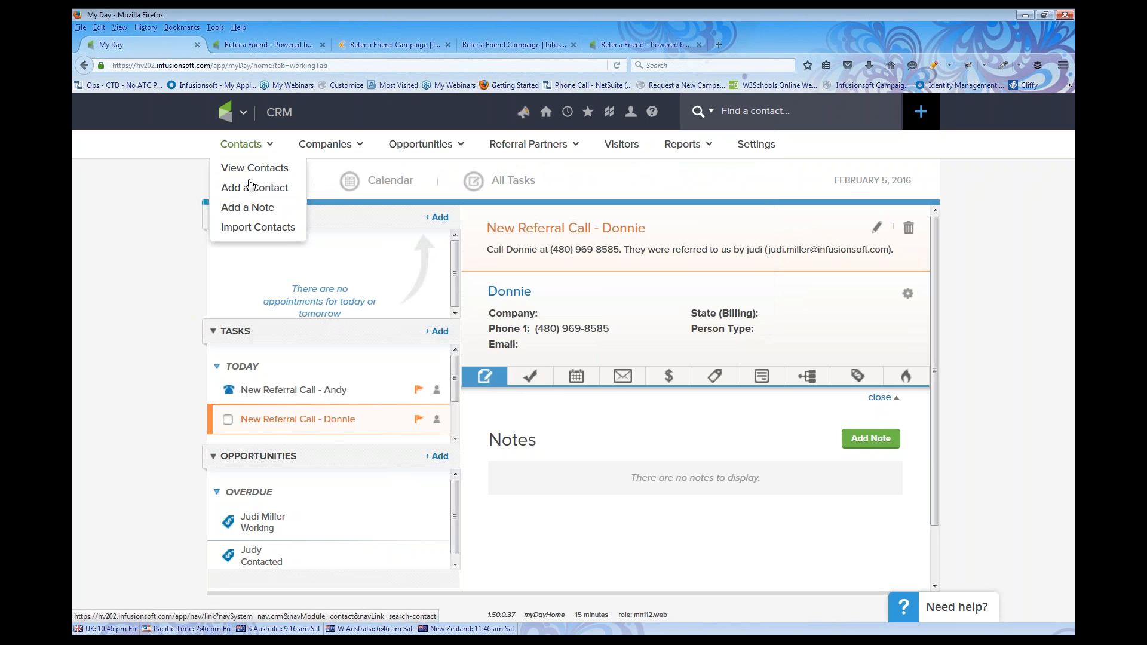
{"action": "left_click", "coordinate": [252, 169]}
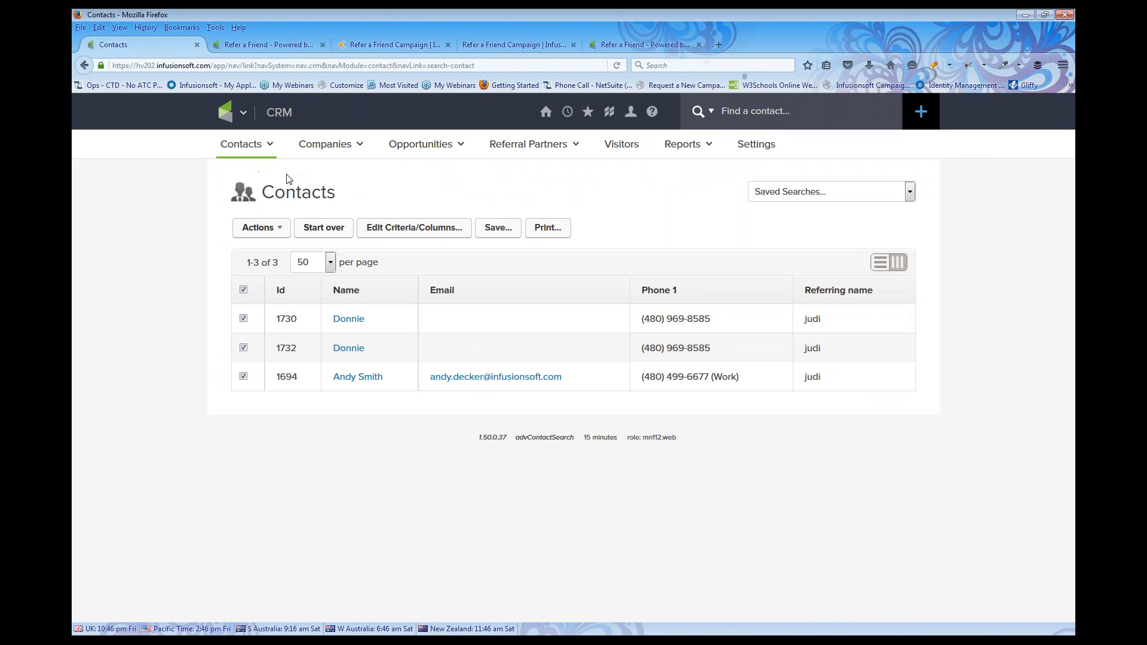
{"action": "left_click", "coordinate": [315, 230]}
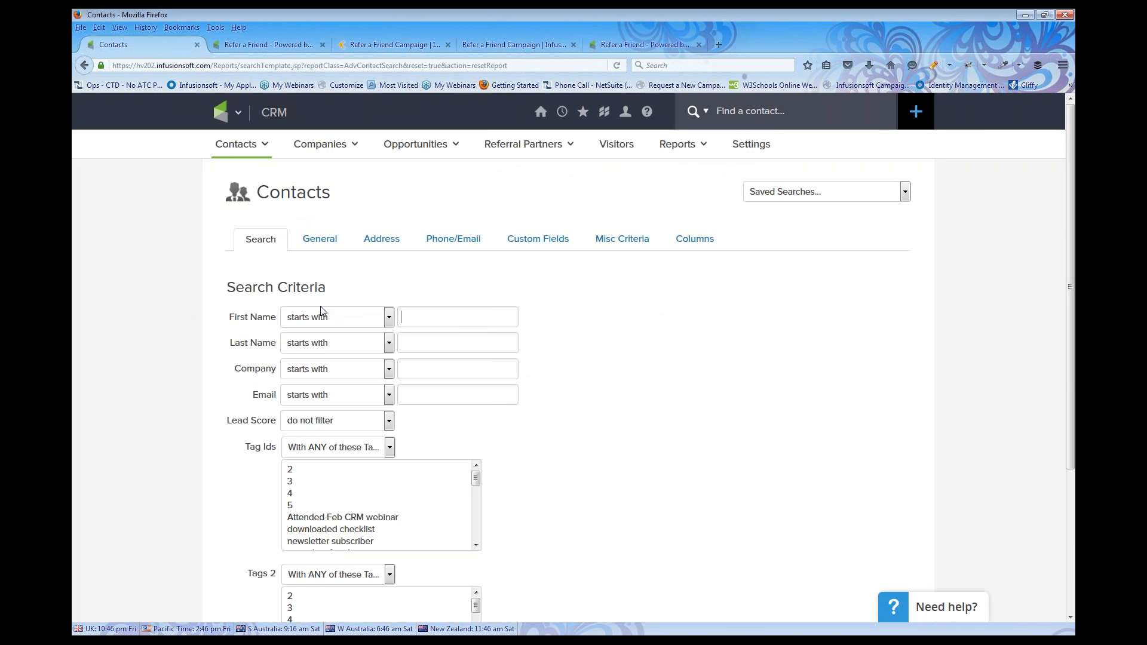
{"action": "scroll", "coordinate": [535, 466], "scroll_direction": "down", "scroll_amount": 2}
{"action": "scroll", "coordinate": [535, 467], "scroll_direction": "down", "scroll_amount": 1}
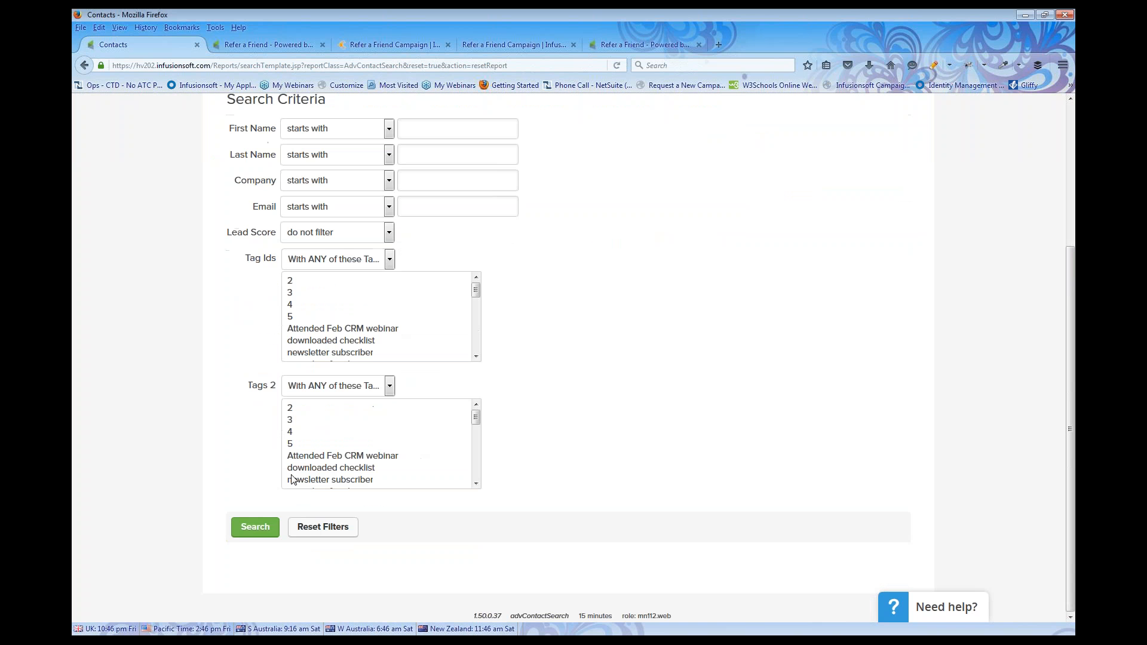
{"action": "left_click", "coordinate": [251, 529]}
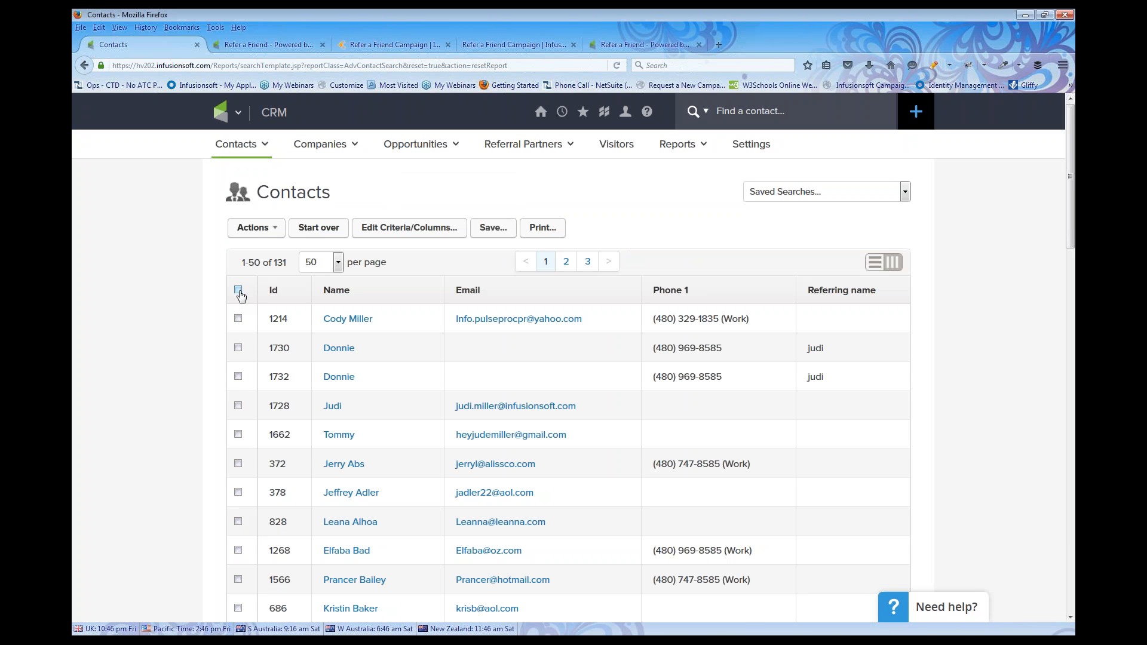
{"action": "left_click", "coordinate": [238, 407]}
{"action": "left_click", "coordinate": [238, 464]}
{"action": "left_click", "coordinate": [237, 522]}
{"action": "left_click", "coordinate": [238, 436]}
Set up Apply/Remove Tag for the four contacts with the Functional -> Start Refer a Friend tag
{"action": "left_click", "coordinate": [273, 229]}
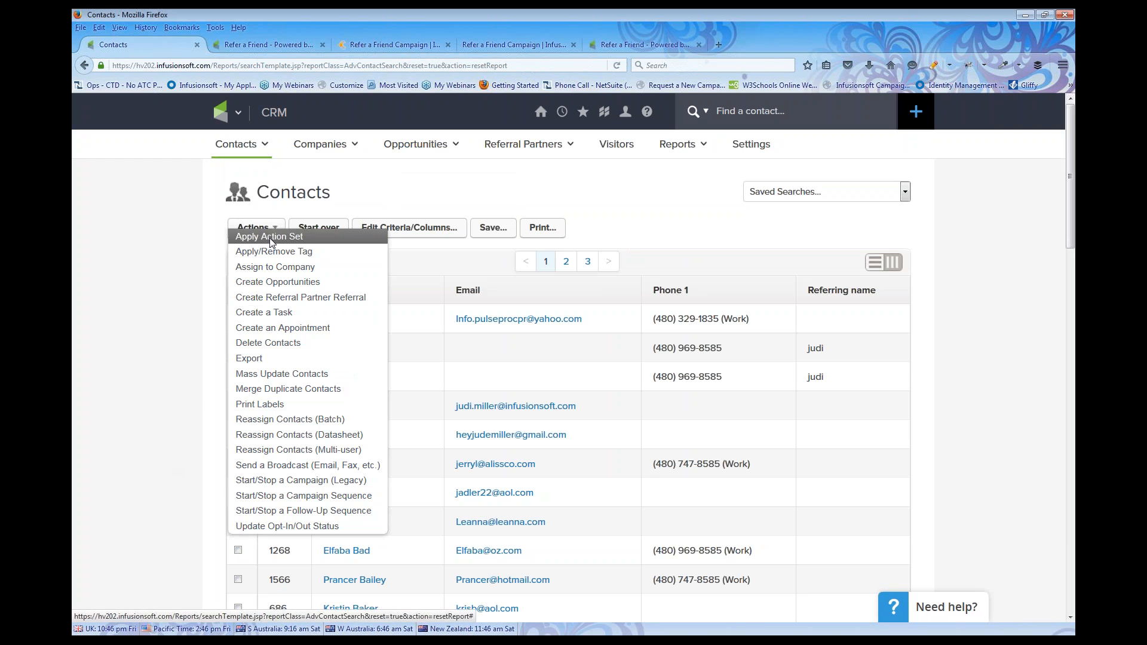
{"action": "left_click", "coordinate": [267, 252]}
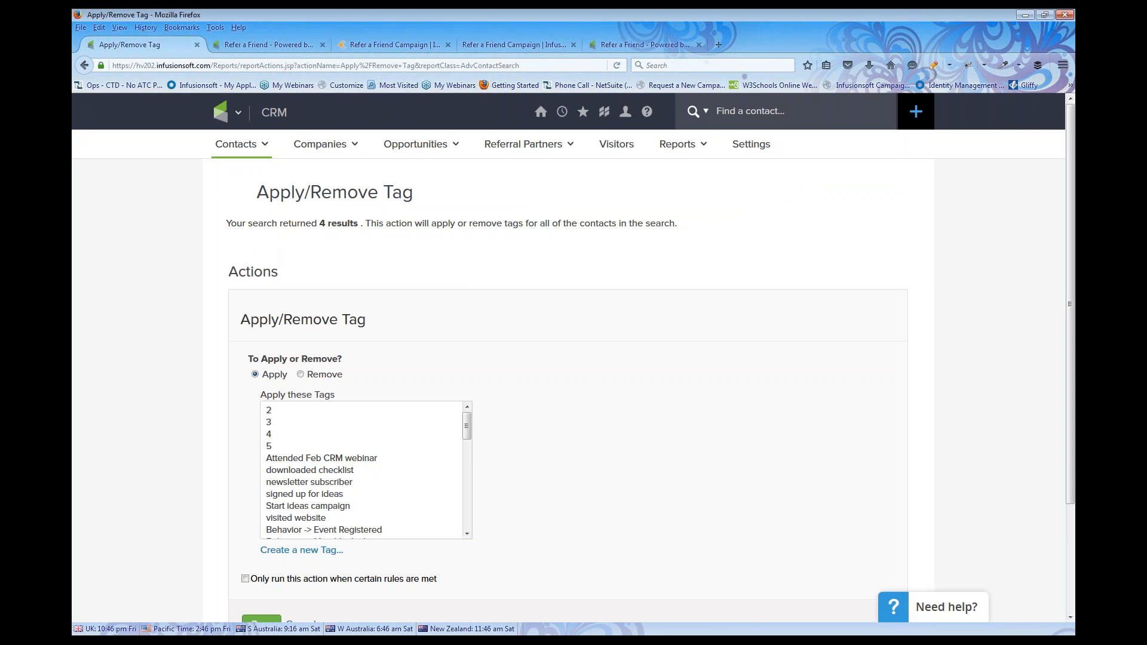
{"action": "scroll", "coordinate": [287, 311], "scroll_direction": "down", "scroll_amount": 3}
{"action": "scroll", "coordinate": [310, 383], "scroll_direction": "down", "scroll_amount": 1}
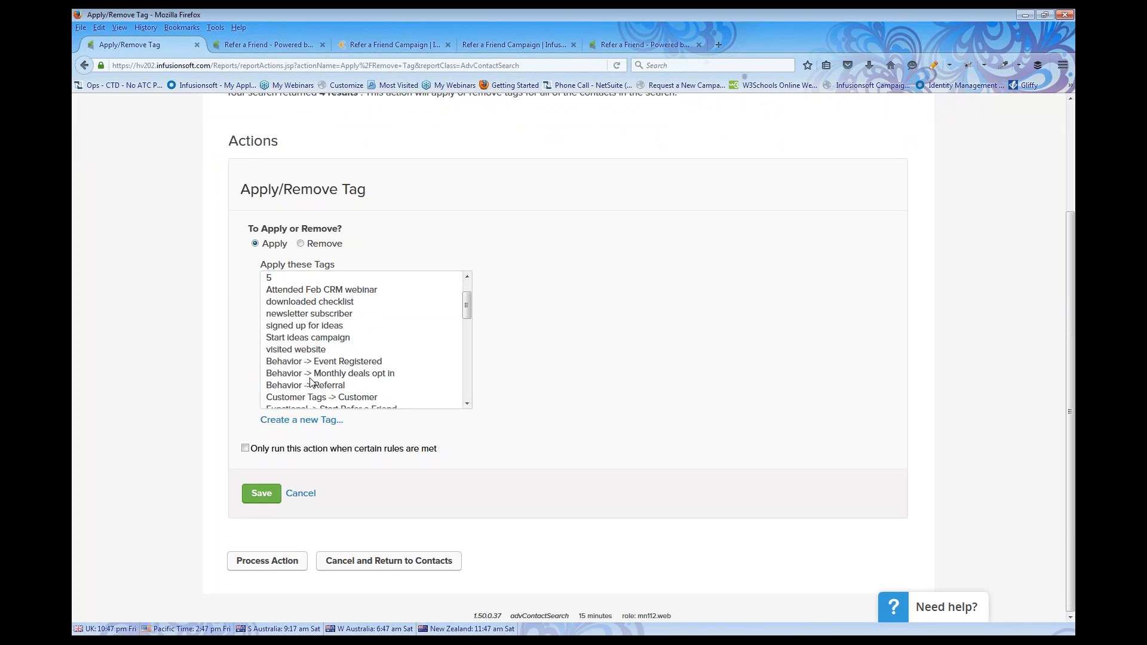
{"action": "scroll", "coordinate": [310, 382], "scroll_direction": "down", "scroll_amount": 2}
{"action": "left_click", "coordinate": [341, 340]}
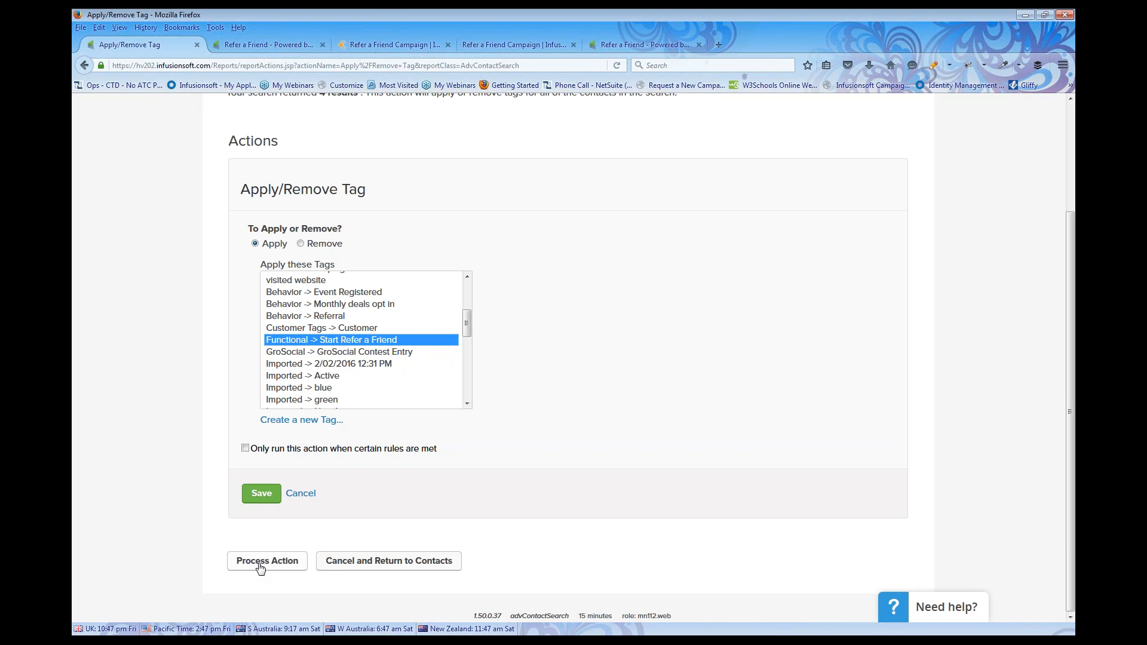
{"action": "scroll", "coordinate": [583, 273], "scroll_direction": "up", "scroll_amount": 4}
{"action": "left_click", "coordinate": [237, 116]}
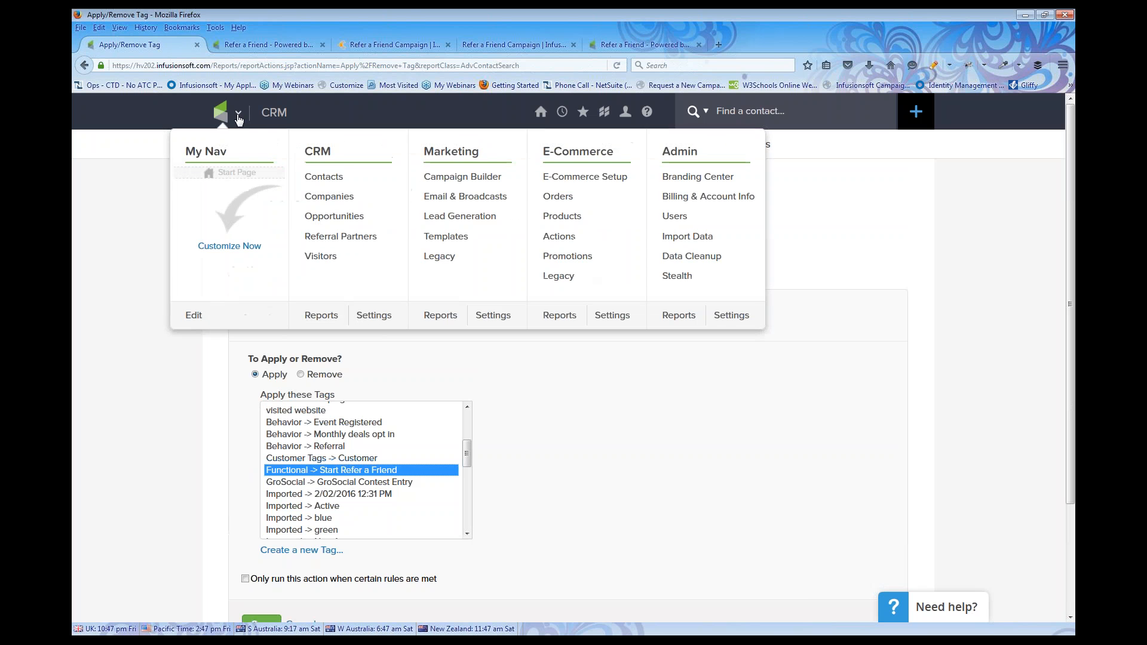
Open the Refer a Friend campaign in Campaign Builder and select its form element
{"action": "left_click", "coordinate": [421, 185]}
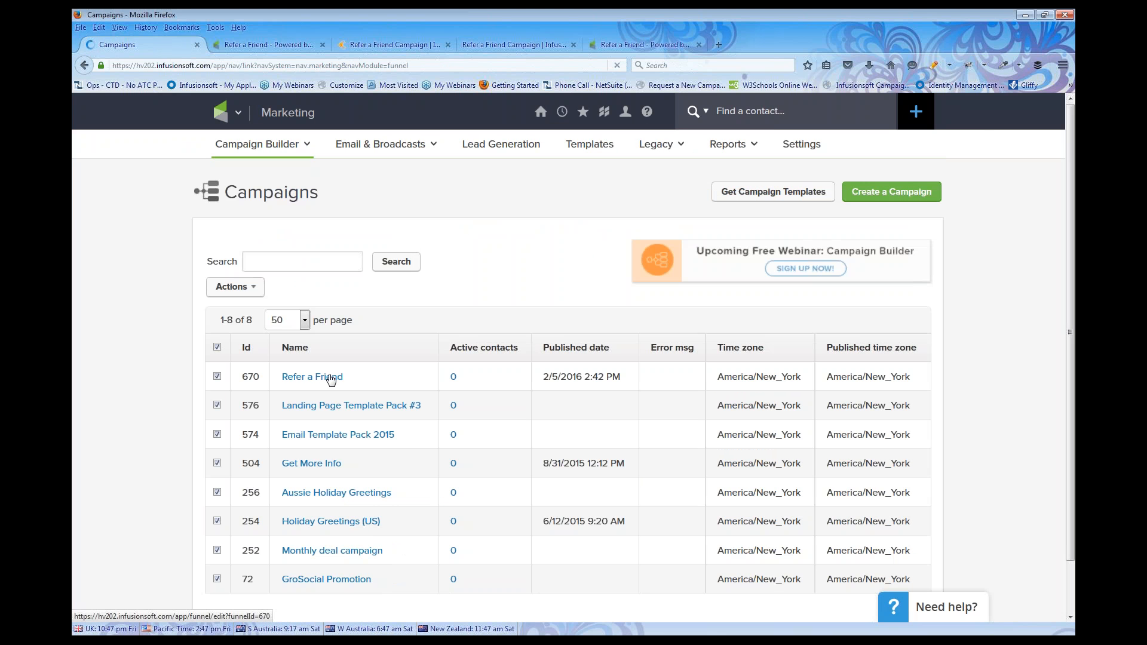
{"action": "left_click", "coordinate": [330, 378]}
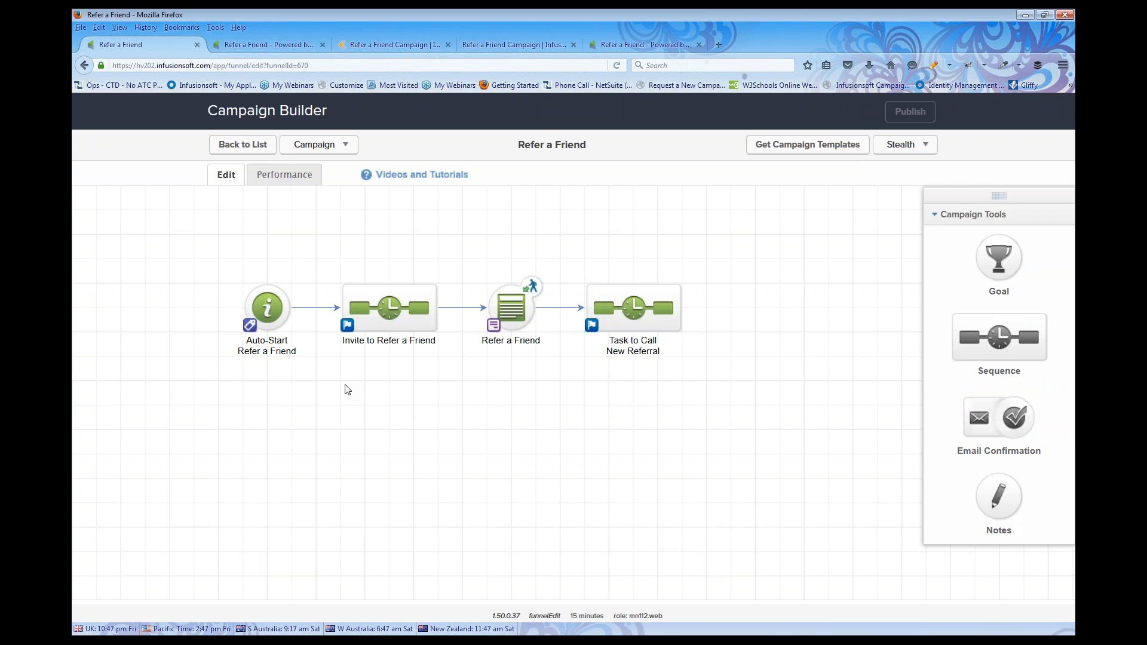
{"action": "left_click_drag", "start_coordinate": [462, 255], "coordinate": [562, 374]}
Review the web form's hosted Pretty URL under Code, then return to the campaign canvas
{"action": "double_click", "coordinate": [512, 307]}
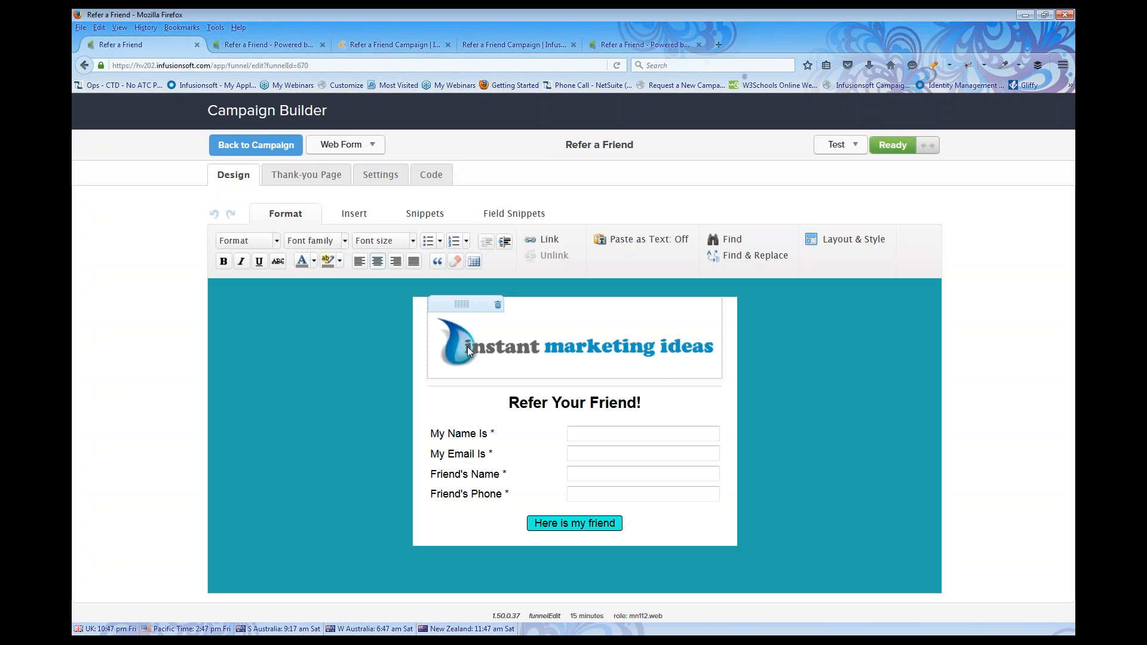
{"action": "left_click", "coordinate": [432, 174]}
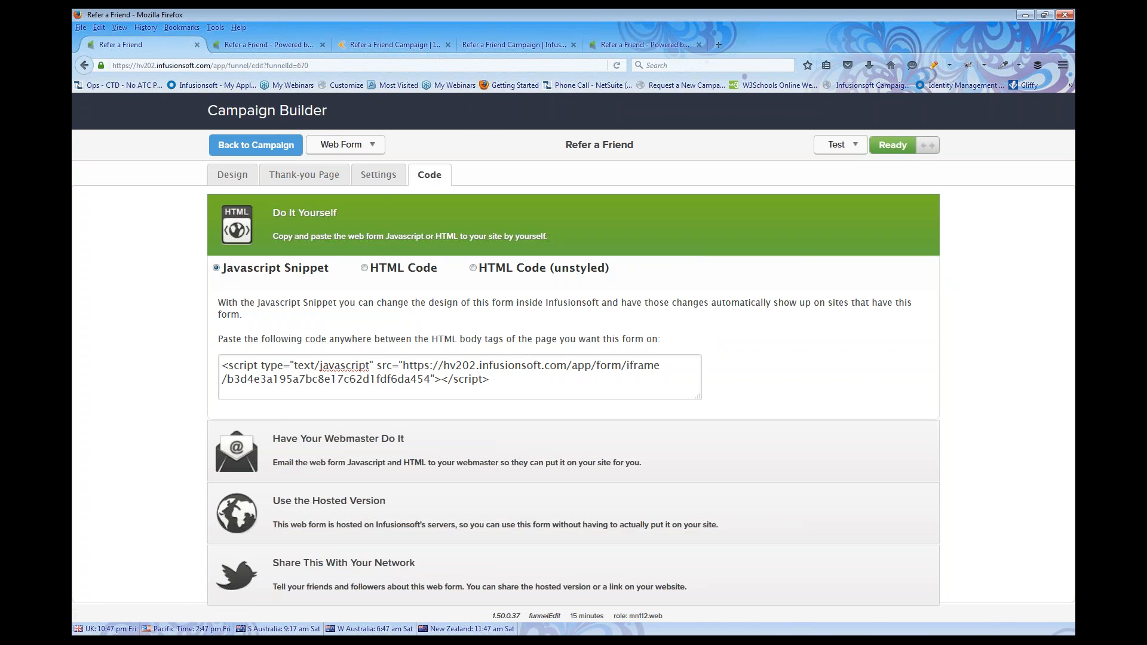
{"action": "left_click", "coordinate": [353, 509]}
{"action": "left_click_drag", "start_coordinate": [207, 507], "coordinate": [550, 514]}
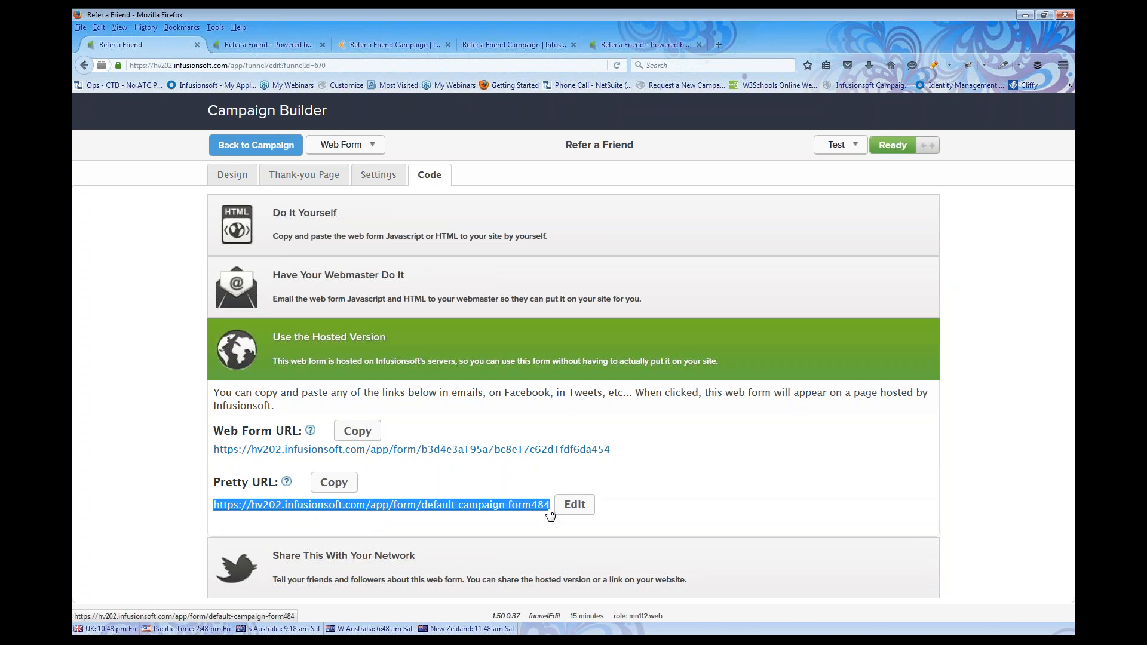
{"action": "left_click", "coordinate": [263, 149]}
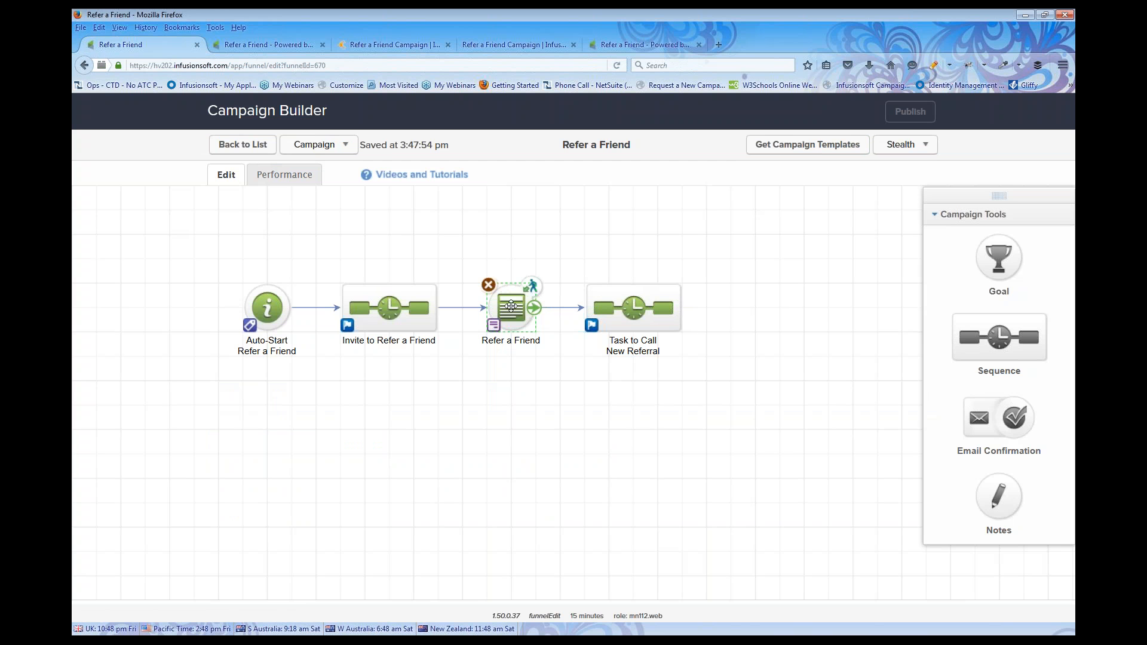
{"action": "left_click_drag", "start_coordinate": [238, 270], "coordinate": [291, 360]}
{"action": "left_click_drag", "start_coordinate": [486, 244], "coordinate": [541, 365]}
{"action": "left_click_drag", "start_coordinate": [464, 271], "coordinate": [553, 383]}
{"action": "left_click_drag", "start_coordinate": [571, 218], "coordinate": [719, 419]}
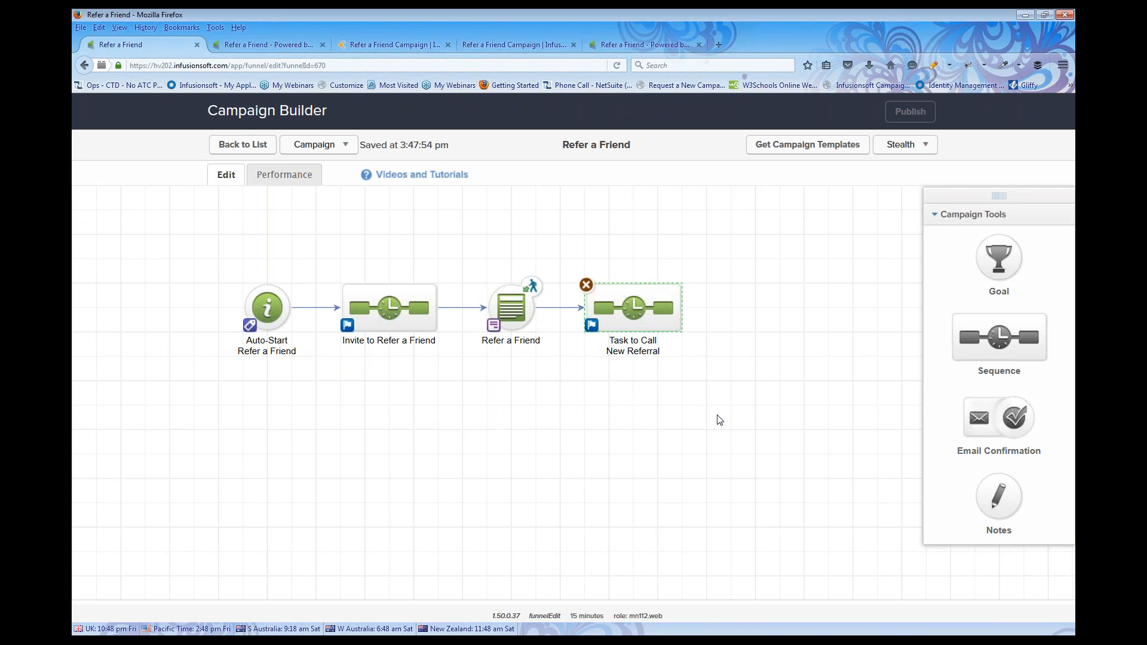
{"action": "left_click_drag", "start_coordinate": [200, 240], "coordinate": [250, 296]}
{"action": "left_click_drag", "start_coordinate": [338, 270], "coordinate": [443, 370]}
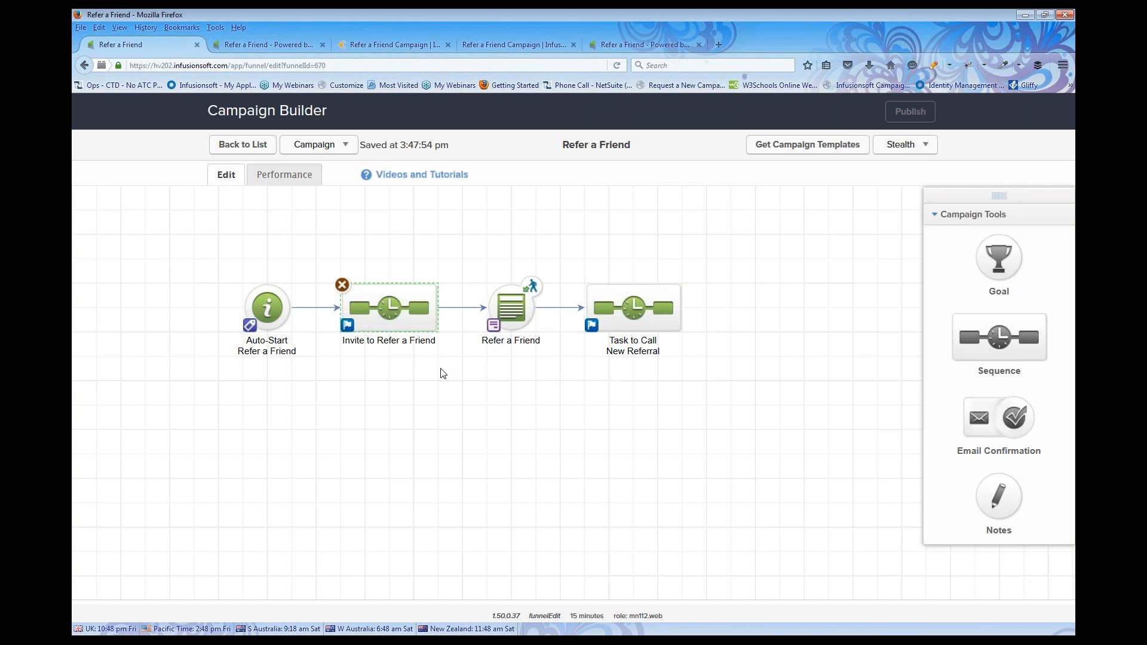